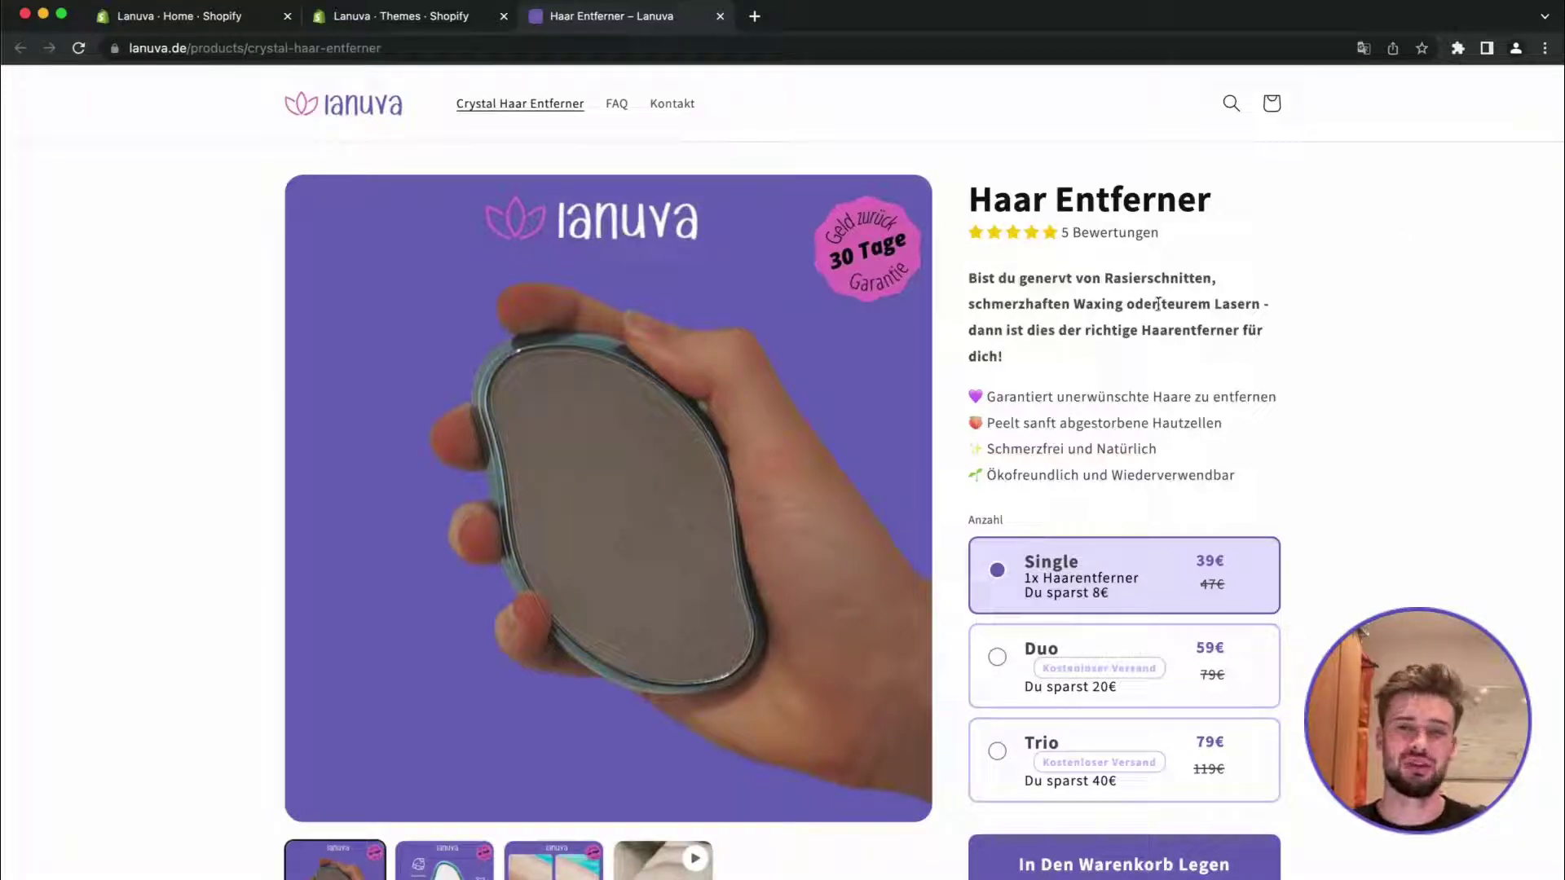
Scroll the Haar Entferner product page down to its customer testimonial box
{"action": "scroll", "coordinate": [1052, 335], "scroll_direction": "down", "scroll_amount": 10}
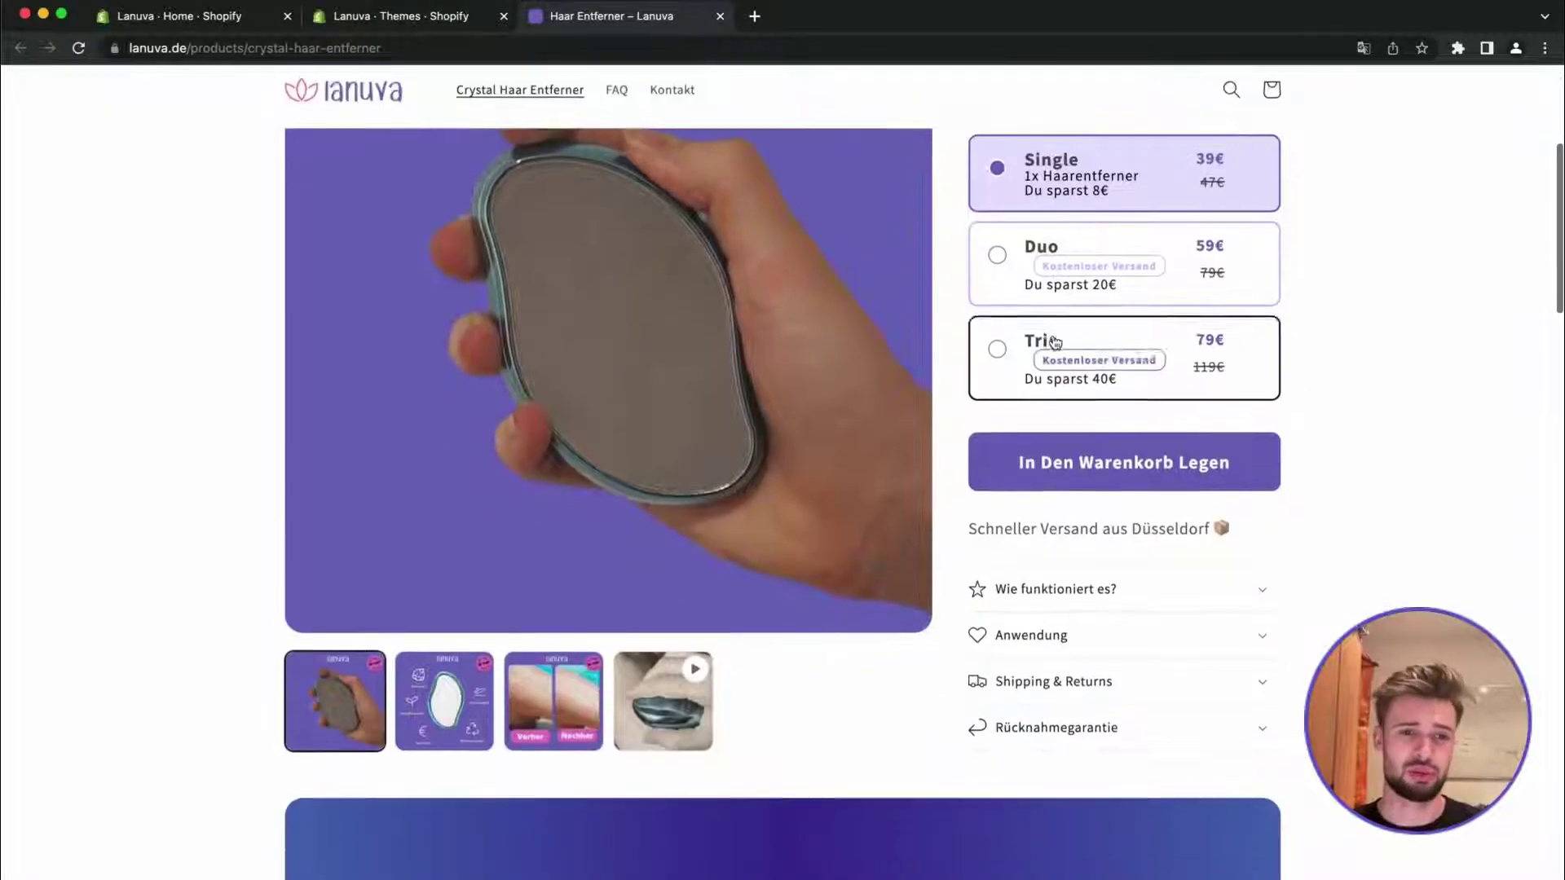
{"action": "scroll", "coordinate": [1053, 334], "scroll_direction": "down", "scroll_amount": 3}
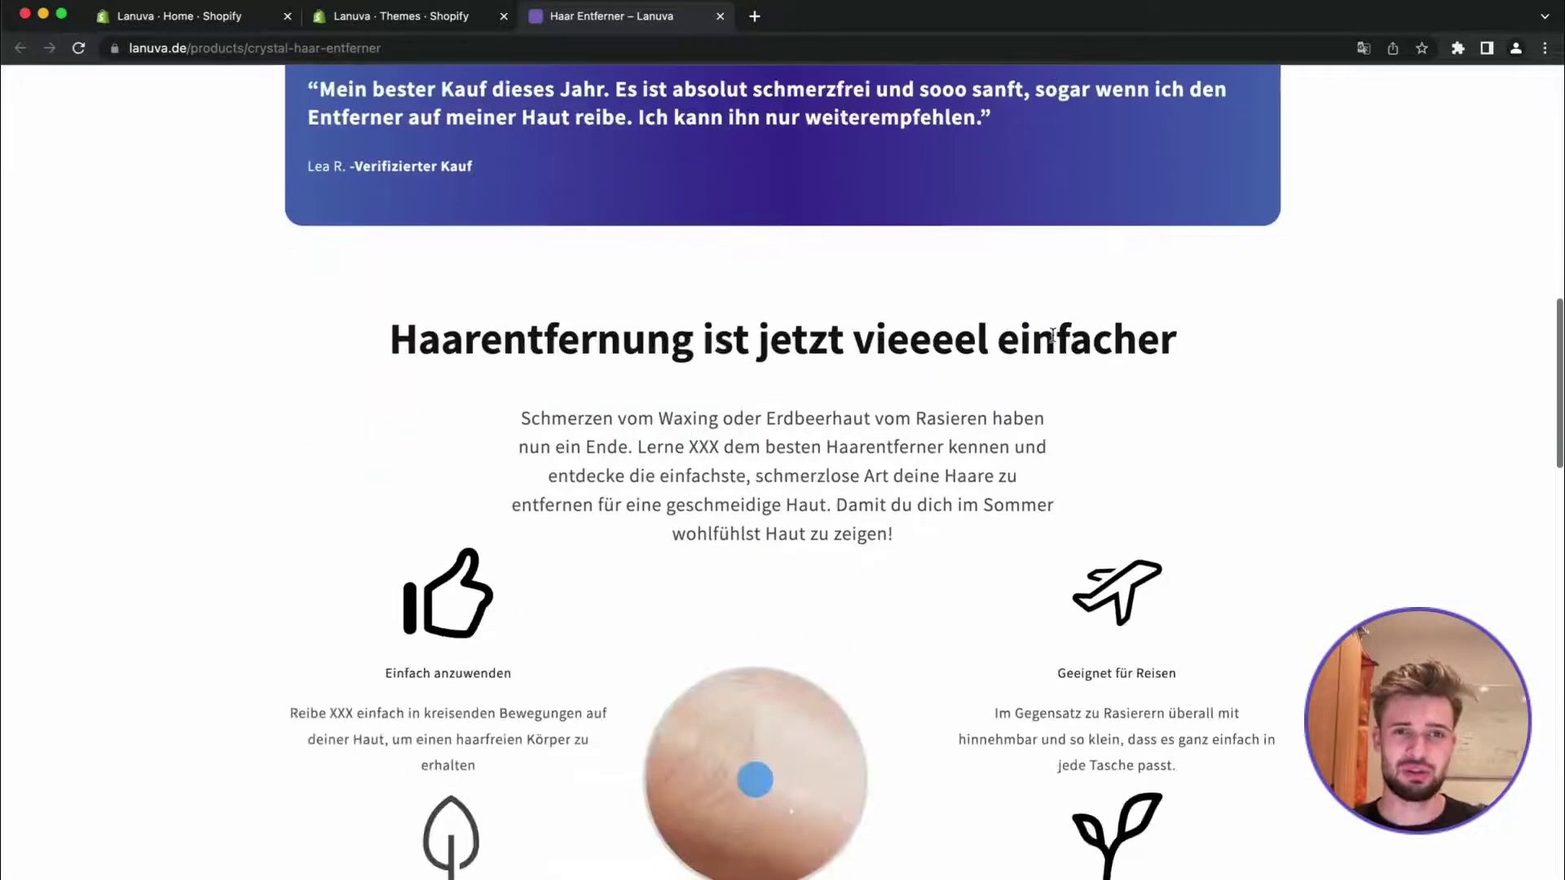
{"action": "scroll", "coordinate": [1053, 334], "scroll_direction": "up", "scroll_amount": 4}
{"action": "scroll", "coordinate": [1053, 341], "scroll_direction": "up", "scroll_amount": 8}
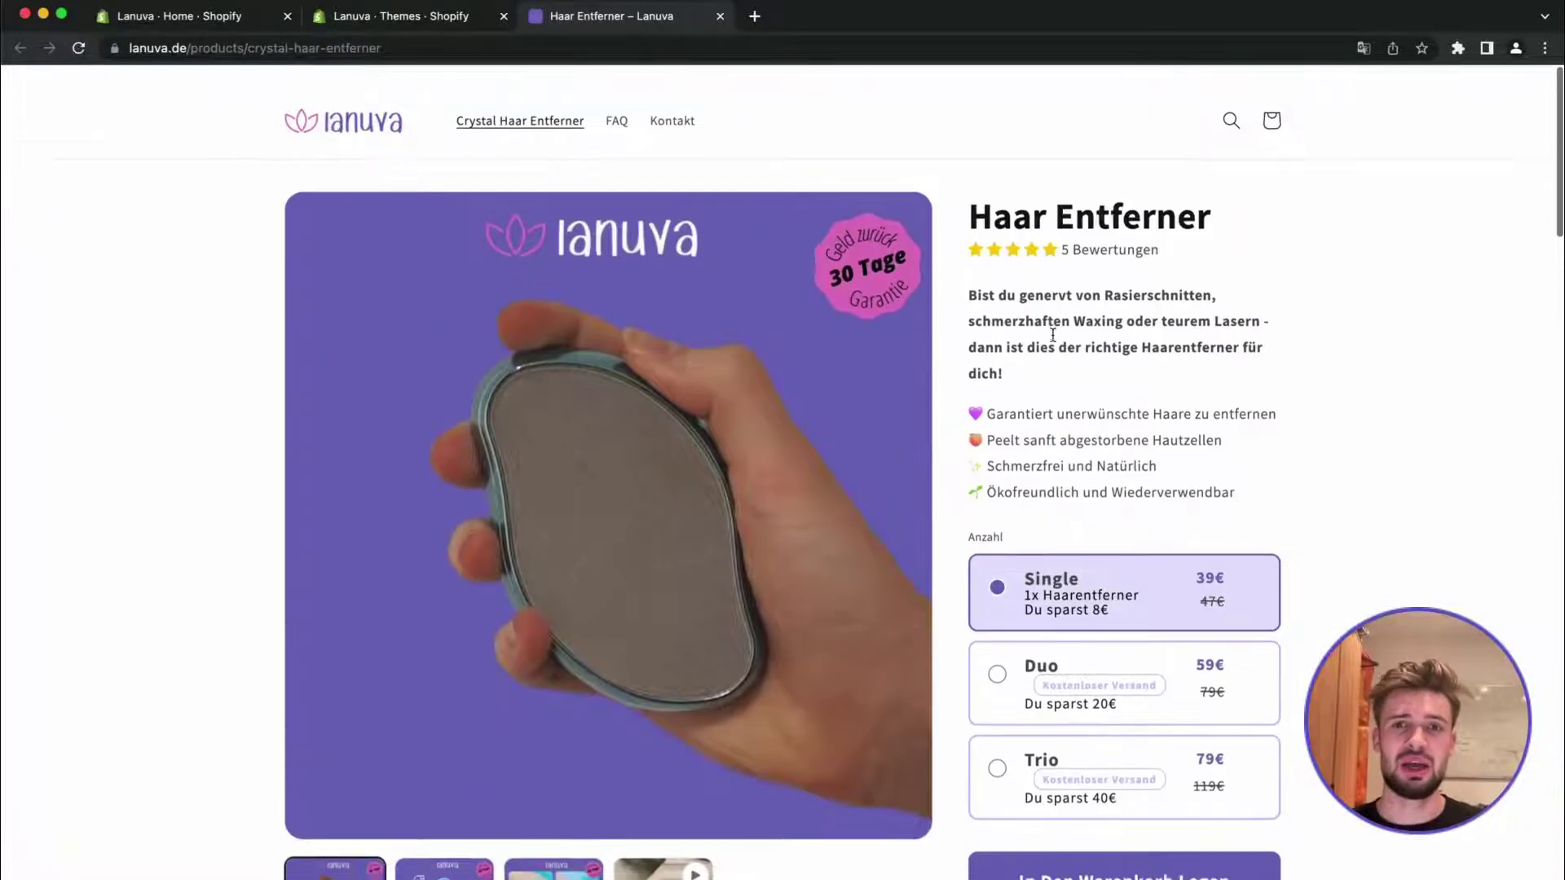
{"action": "scroll", "coordinate": [961, 396], "scroll_direction": "down", "scroll_amount": 5}
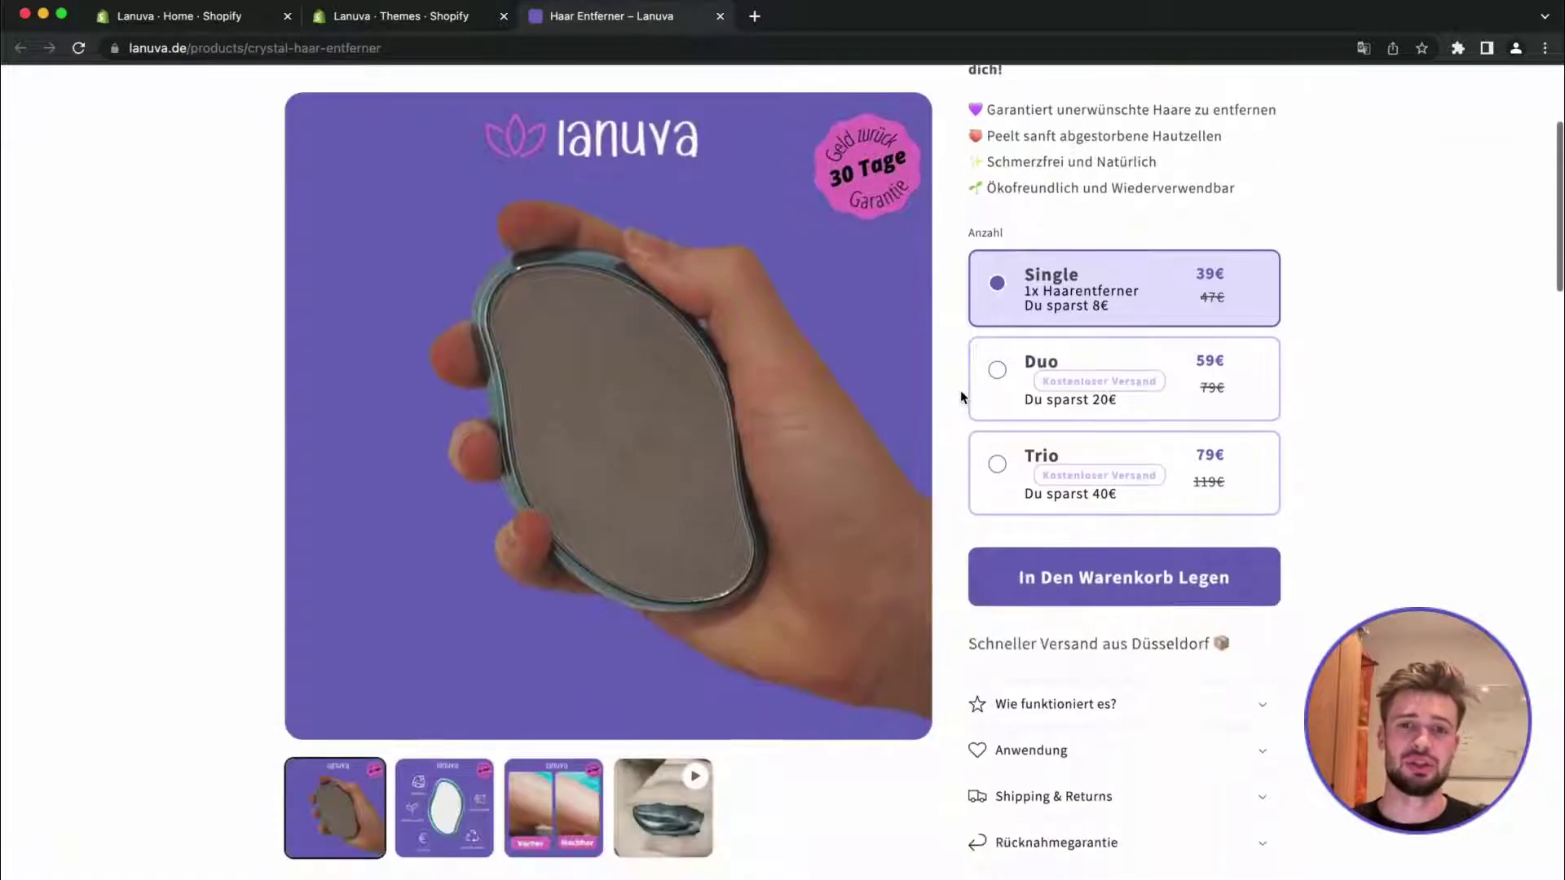
{"action": "scroll", "coordinate": [961, 393], "scroll_direction": "down", "scroll_amount": 2}
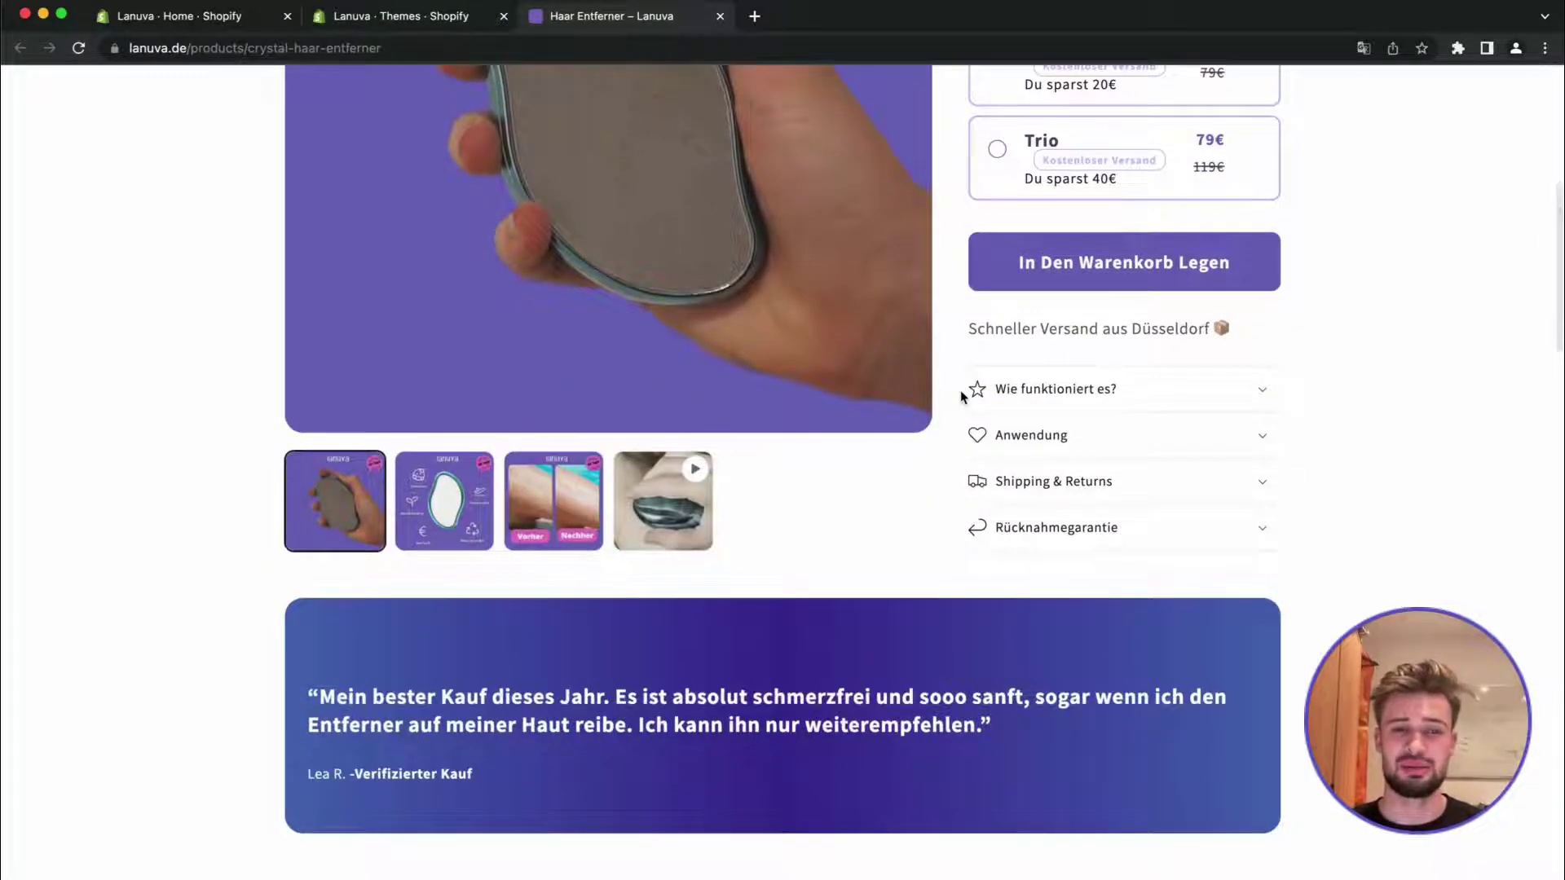
{"action": "scroll", "coordinate": [961, 390], "scroll_direction": "down", "scroll_amount": 4}
{"action": "scroll", "coordinate": [958, 392], "scroll_direction": "down", "scroll_amount": 1}
{"action": "scroll", "coordinate": [959, 392], "scroll_direction": "up", "scroll_amount": 3}
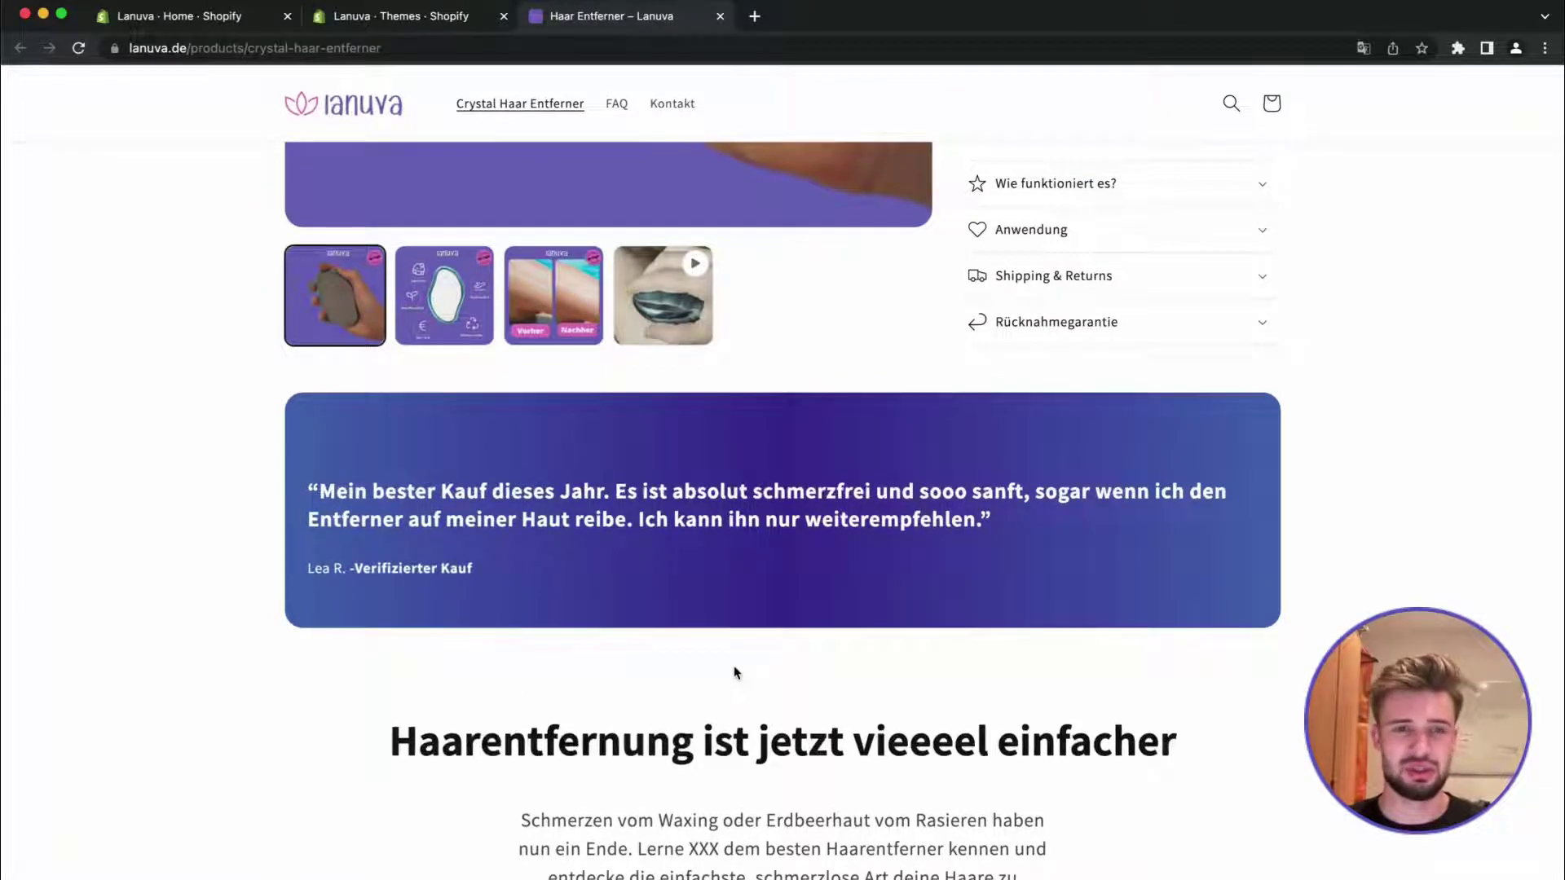
From the Shopify themes admin, search apps for 'vimonial'
{"action": "left_click", "coordinate": [370, 18]}
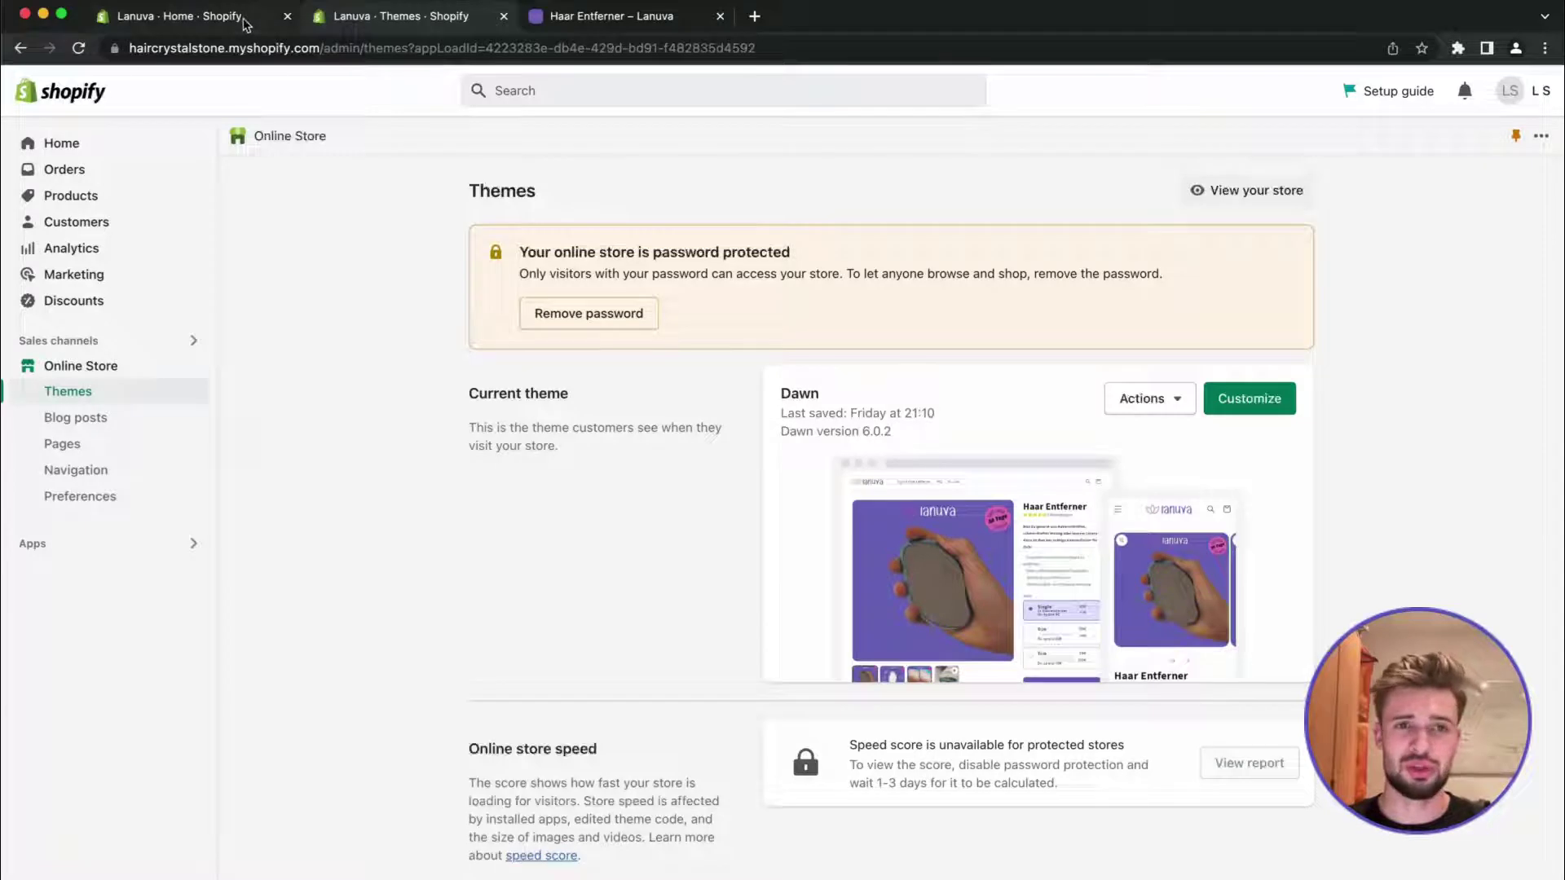
{"action": "left_click", "coordinate": [607, 96]}
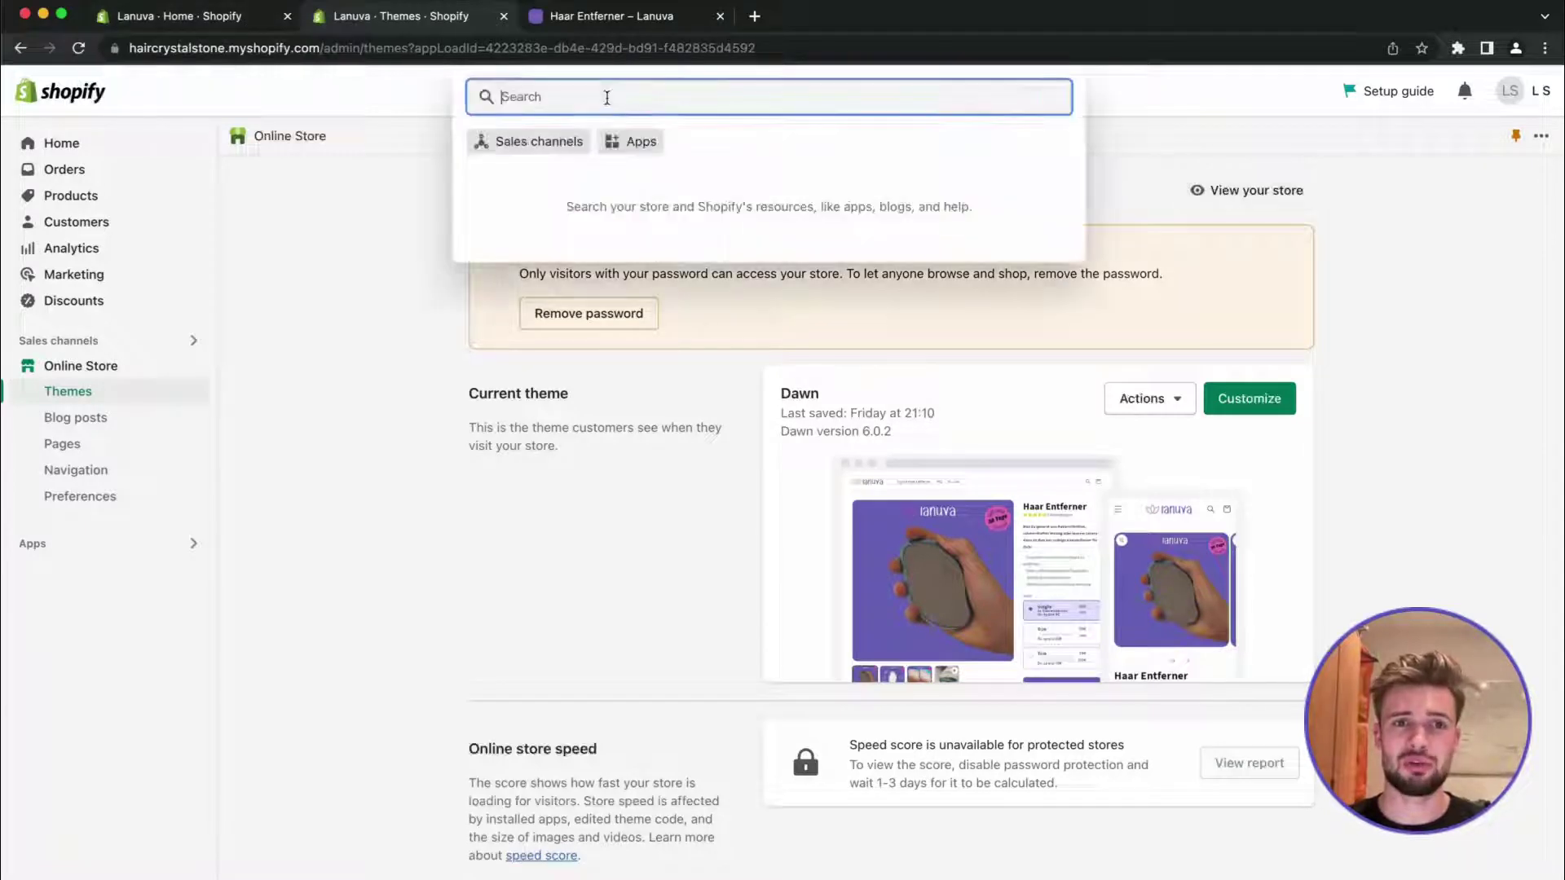
{"action": "left_click", "coordinate": [632, 142]}
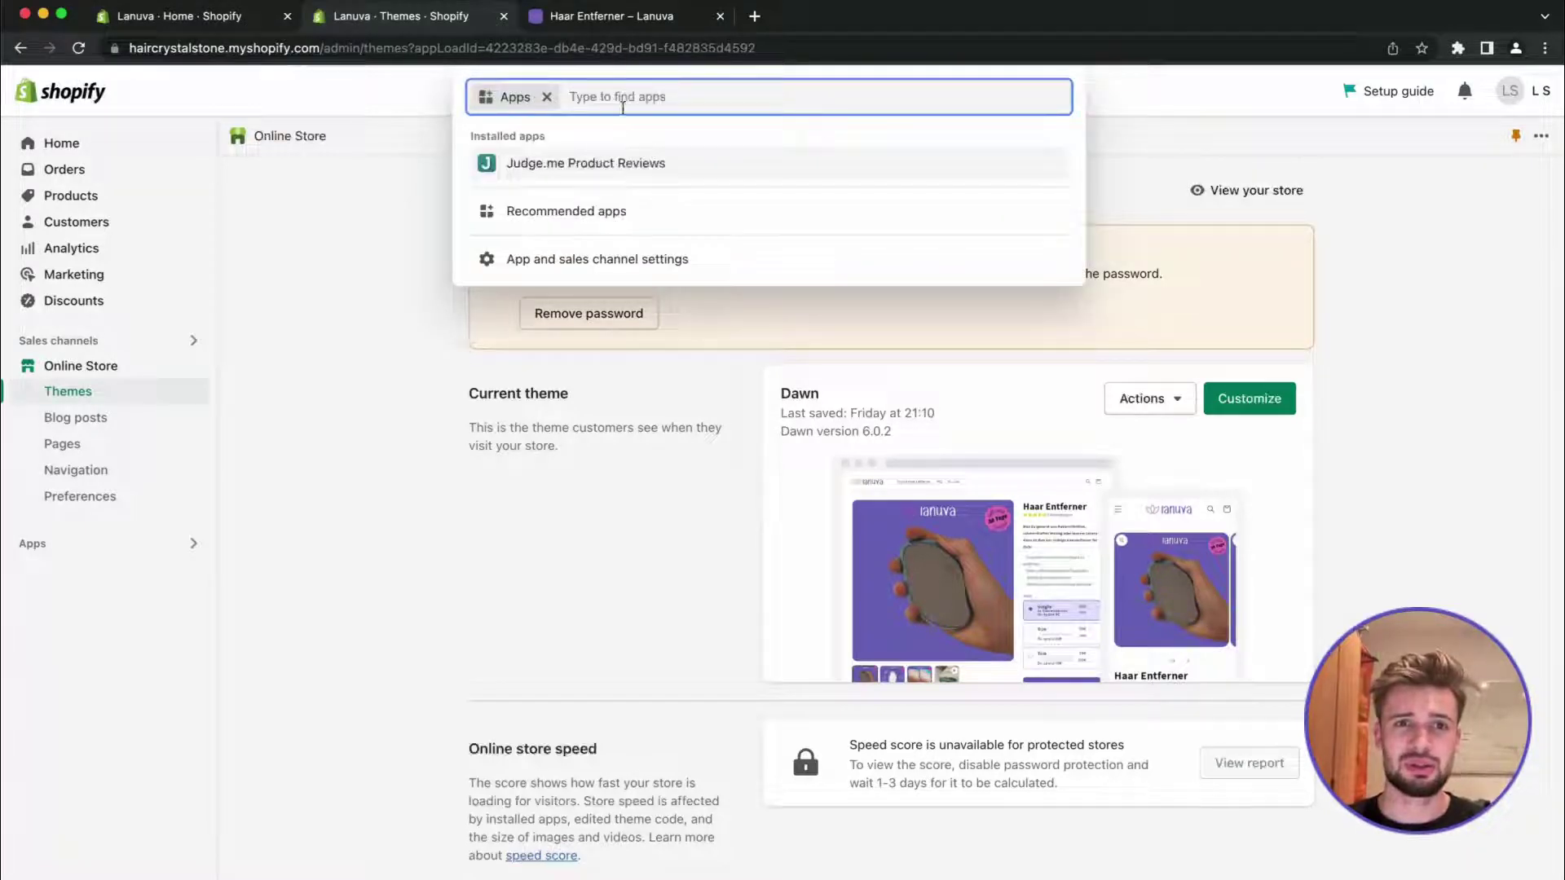
{"action": "type", "text": "vi"}
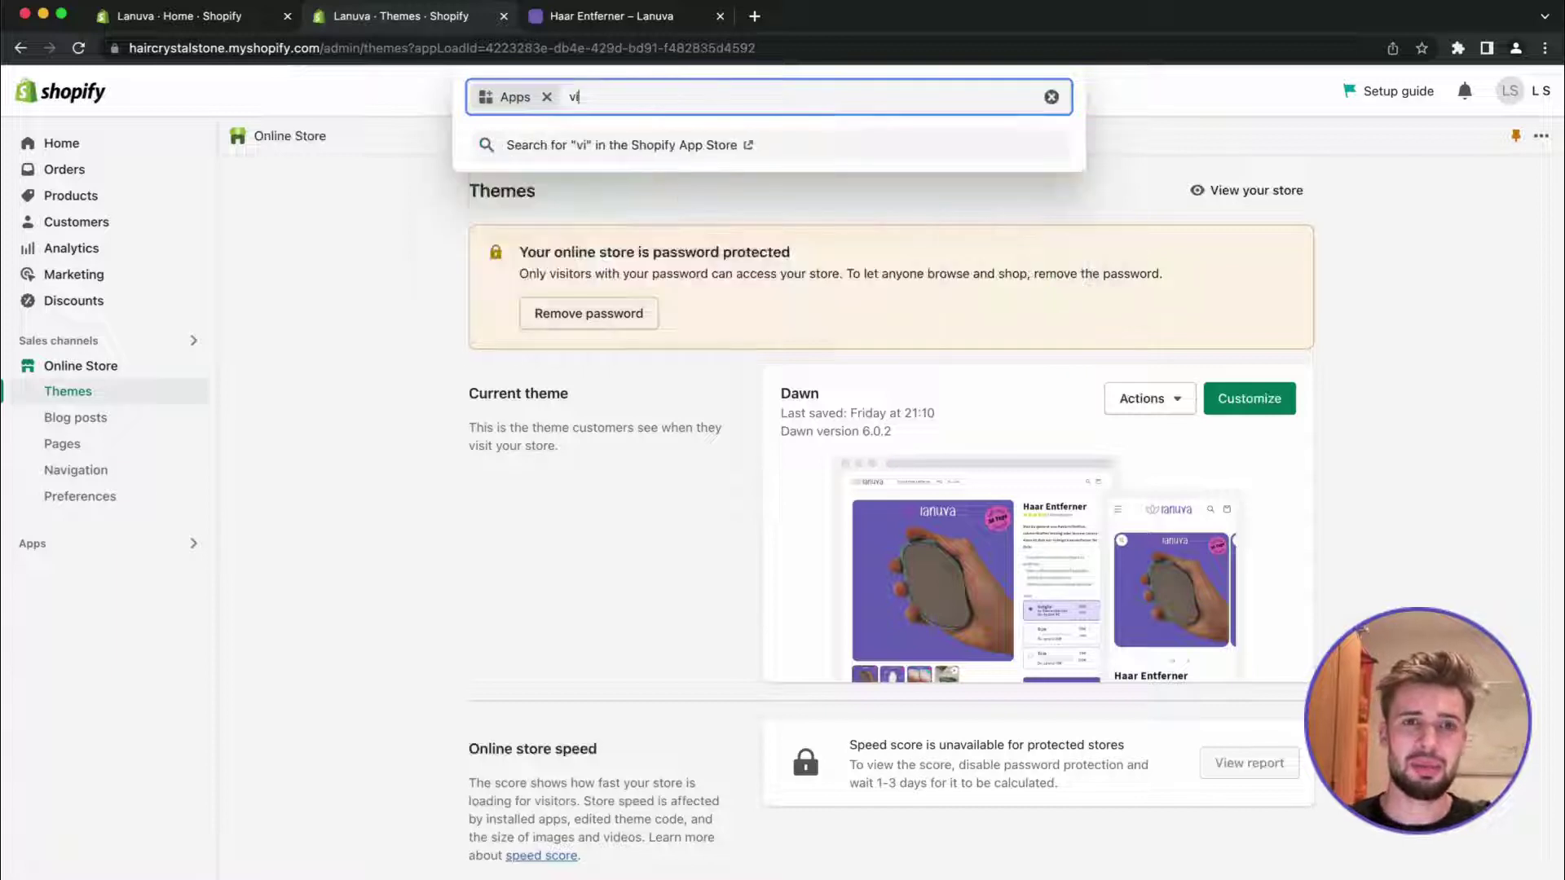
{"action": "type", "text": "monial"}
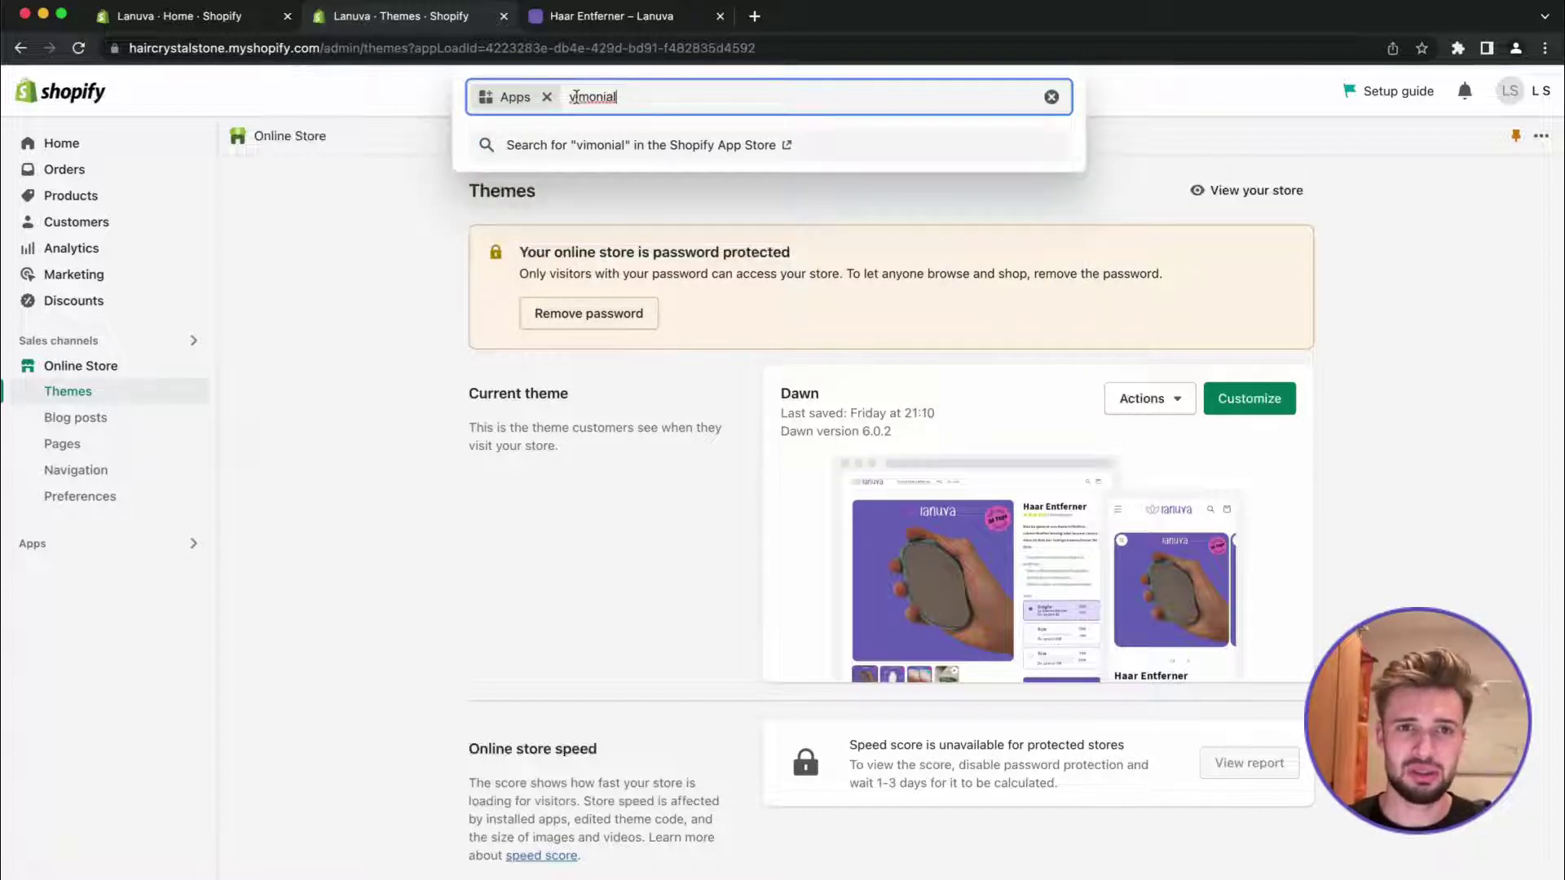
Find Video Reviews & UGC - Vimonial in the Shopify App Store and start adding it
{"action": "left_click", "coordinate": [631, 152]}
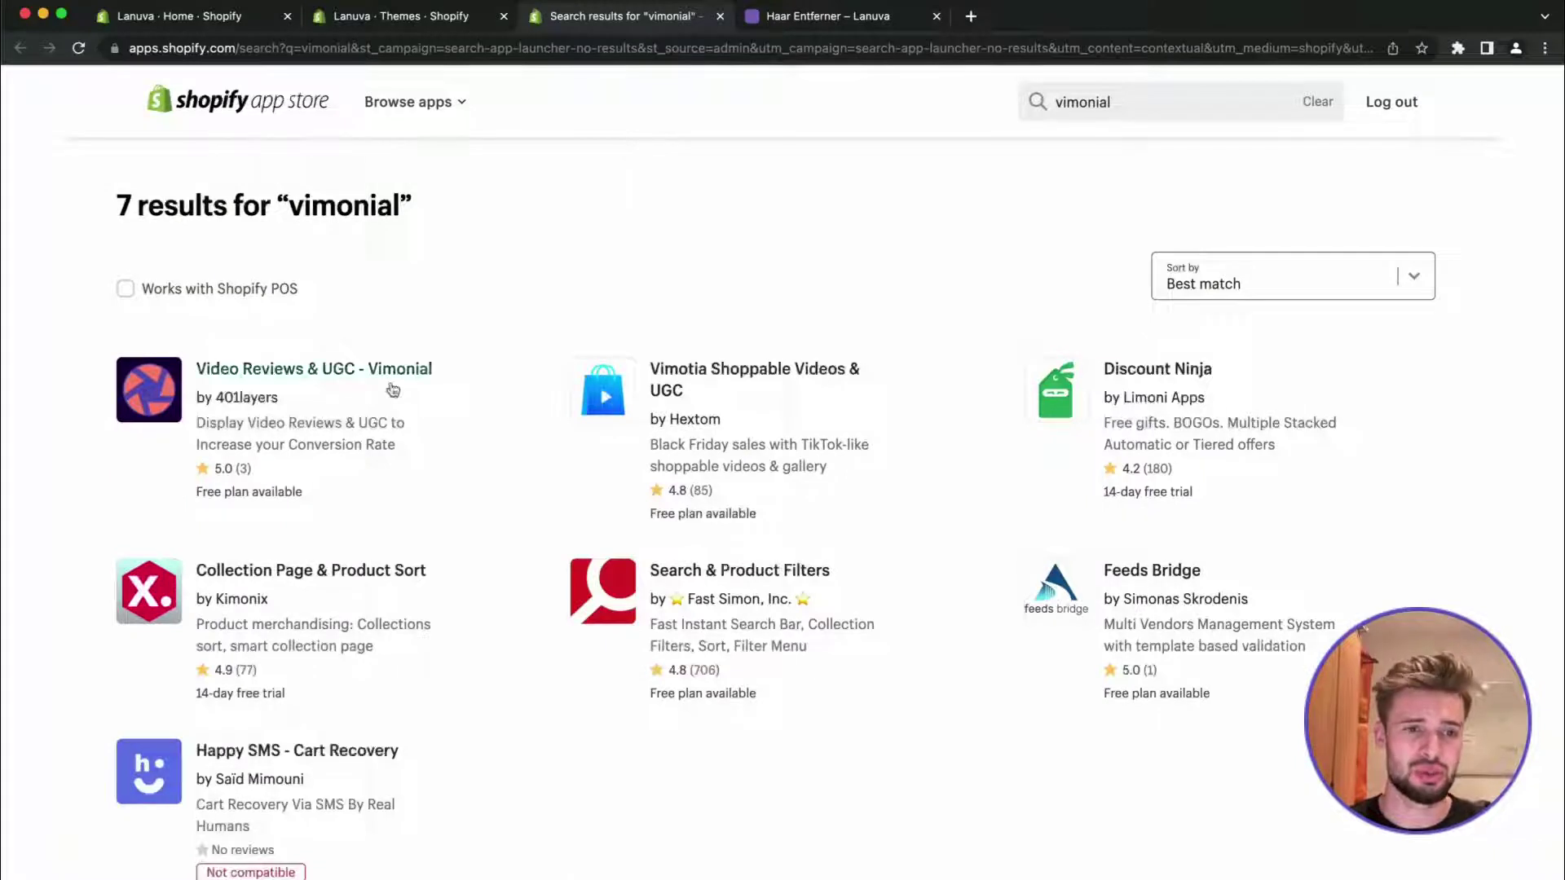
{"action": "left_click", "coordinate": [291, 375]}
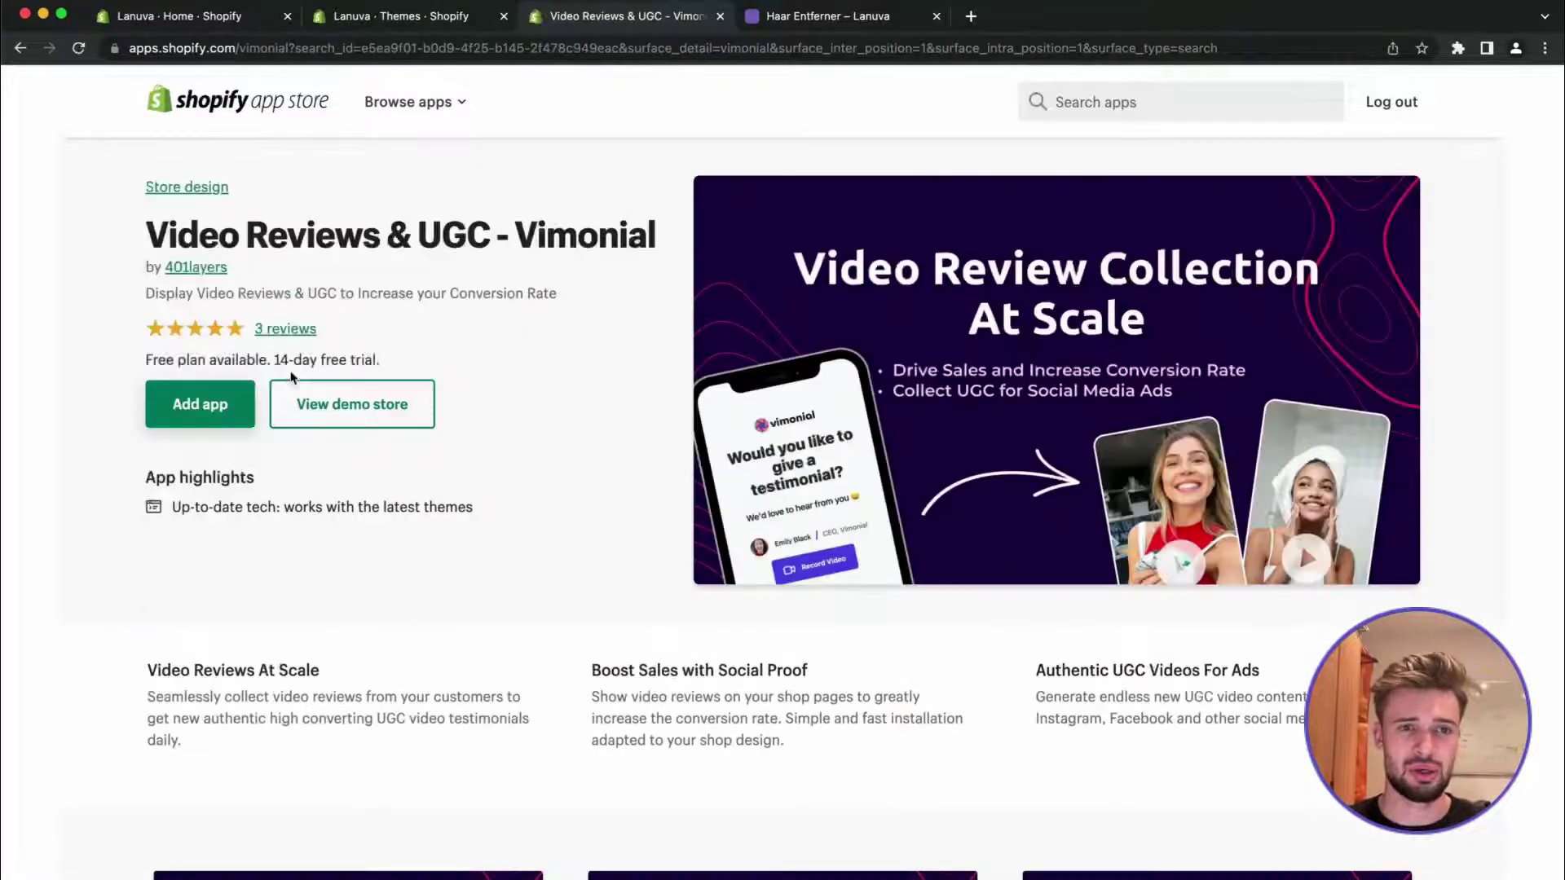
{"action": "left_click", "coordinate": [201, 407]}
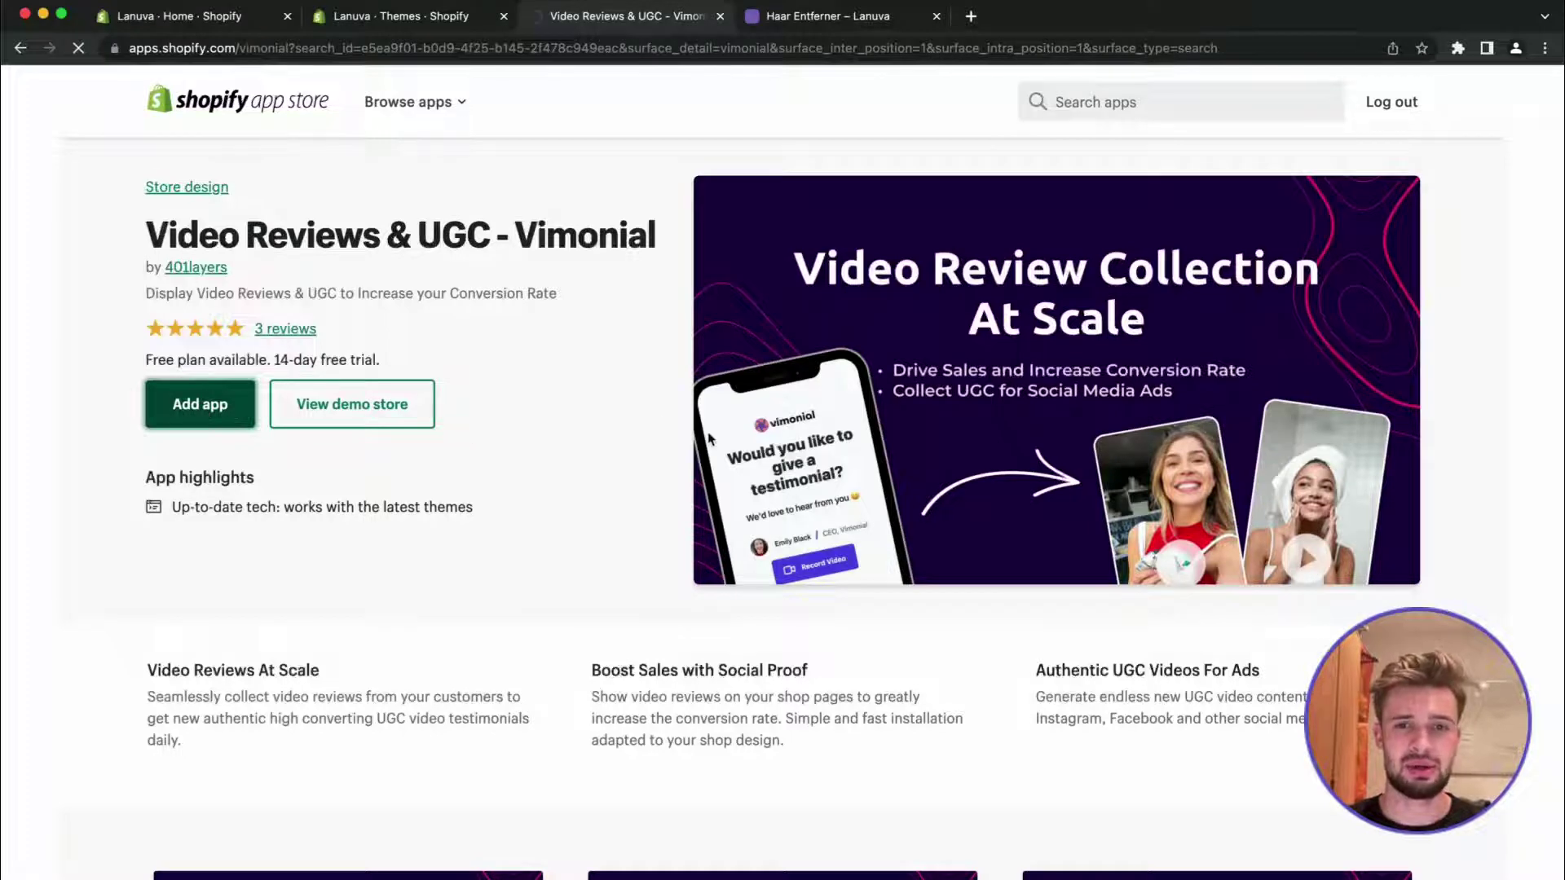
{"action": "scroll", "coordinate": [584, 461], "scroll_direction": "down", "scroll_amount": 2}
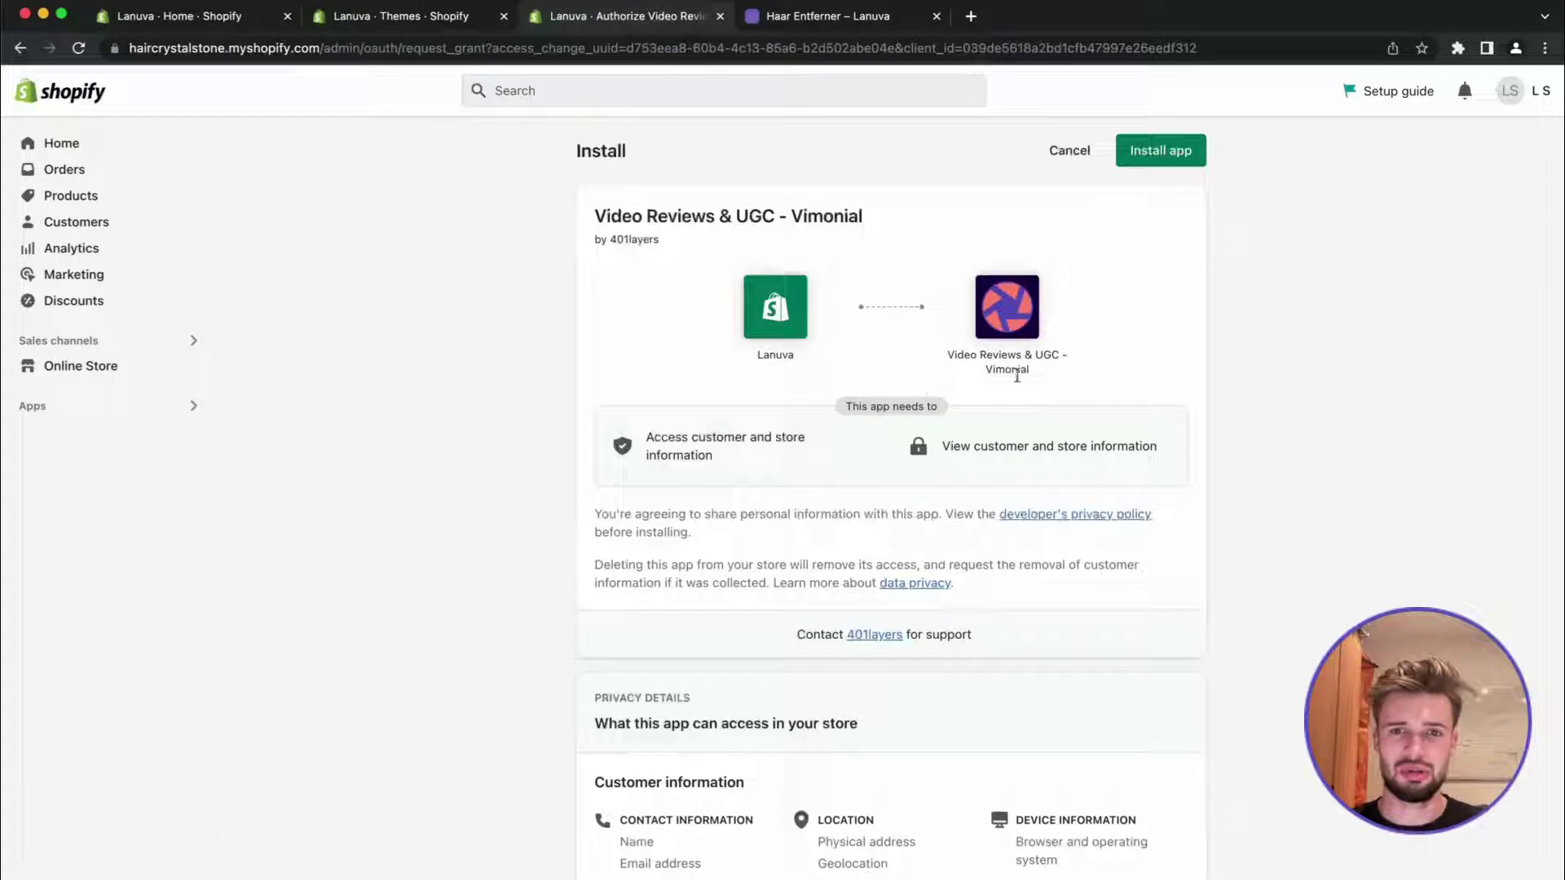
Install the Vimonial app from the Shopify install page
{"action": "left_click", "coordinate": [1153, 156]}
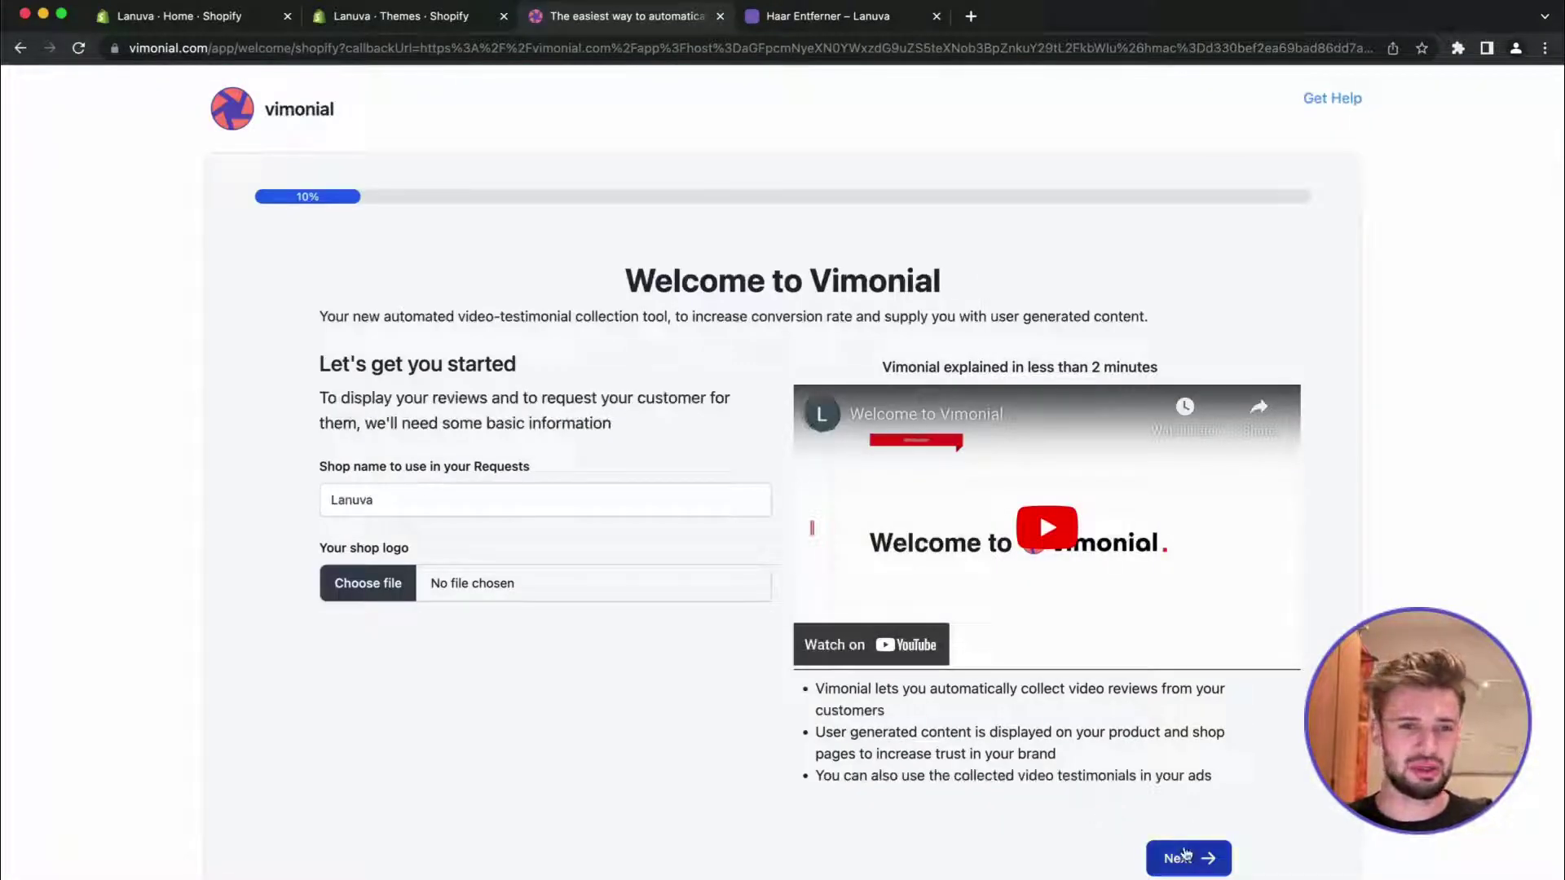
Confirm the shop name Lanuva on the welcome step and continue
{"action": "left_click_drag", "start_coordinate": [375, 499], "coordinate": [279, 500]}
{"action": "left_click", "coordinate": [280, 500]}
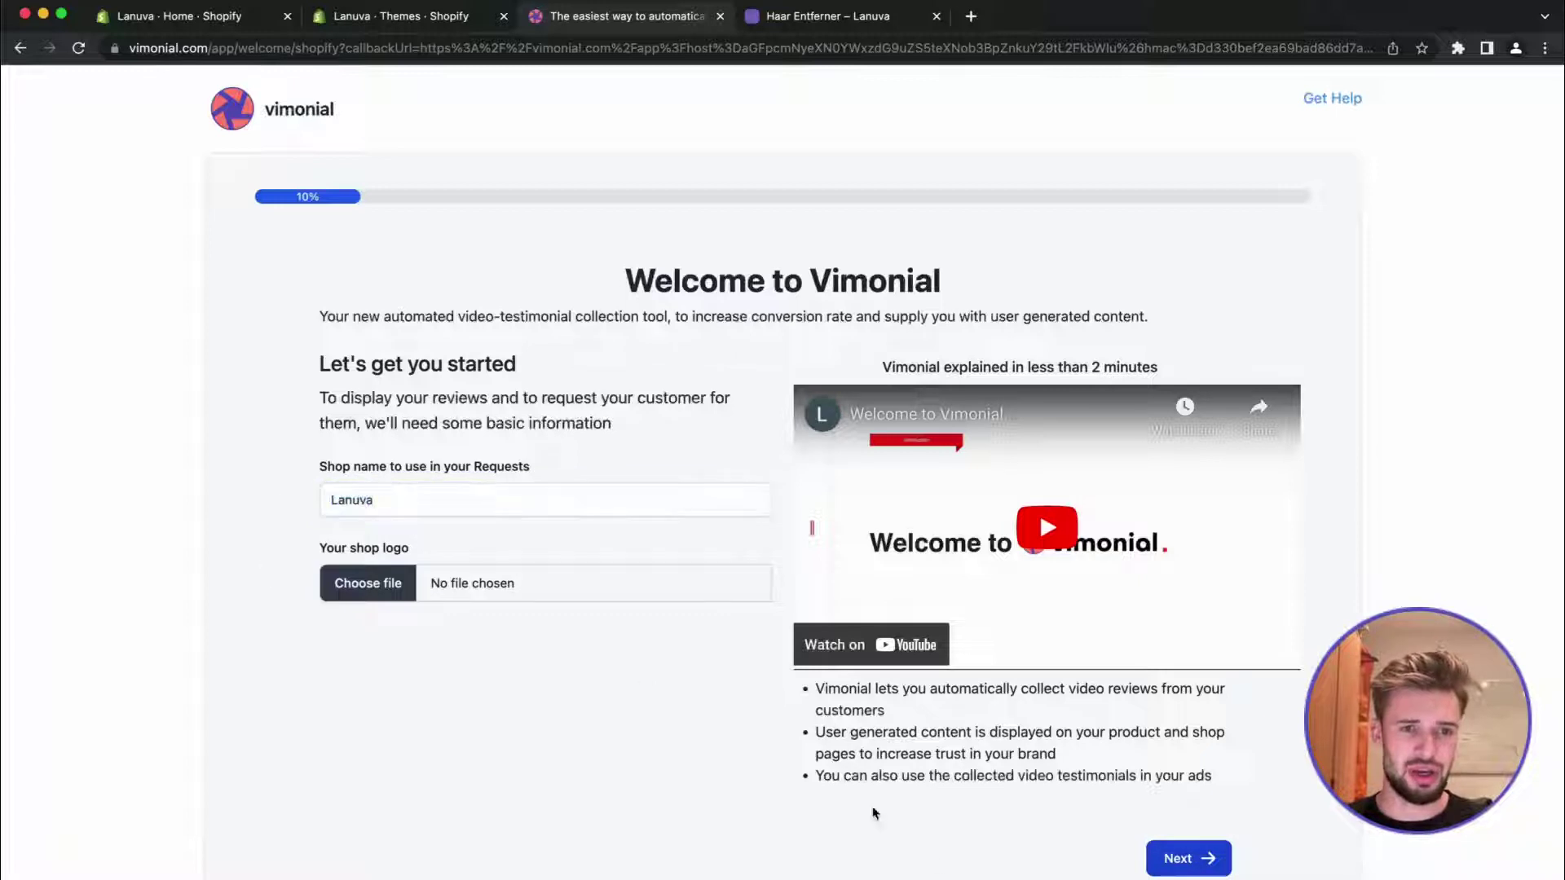
{"action": "left_click", "coordinate": [1199, 858]}
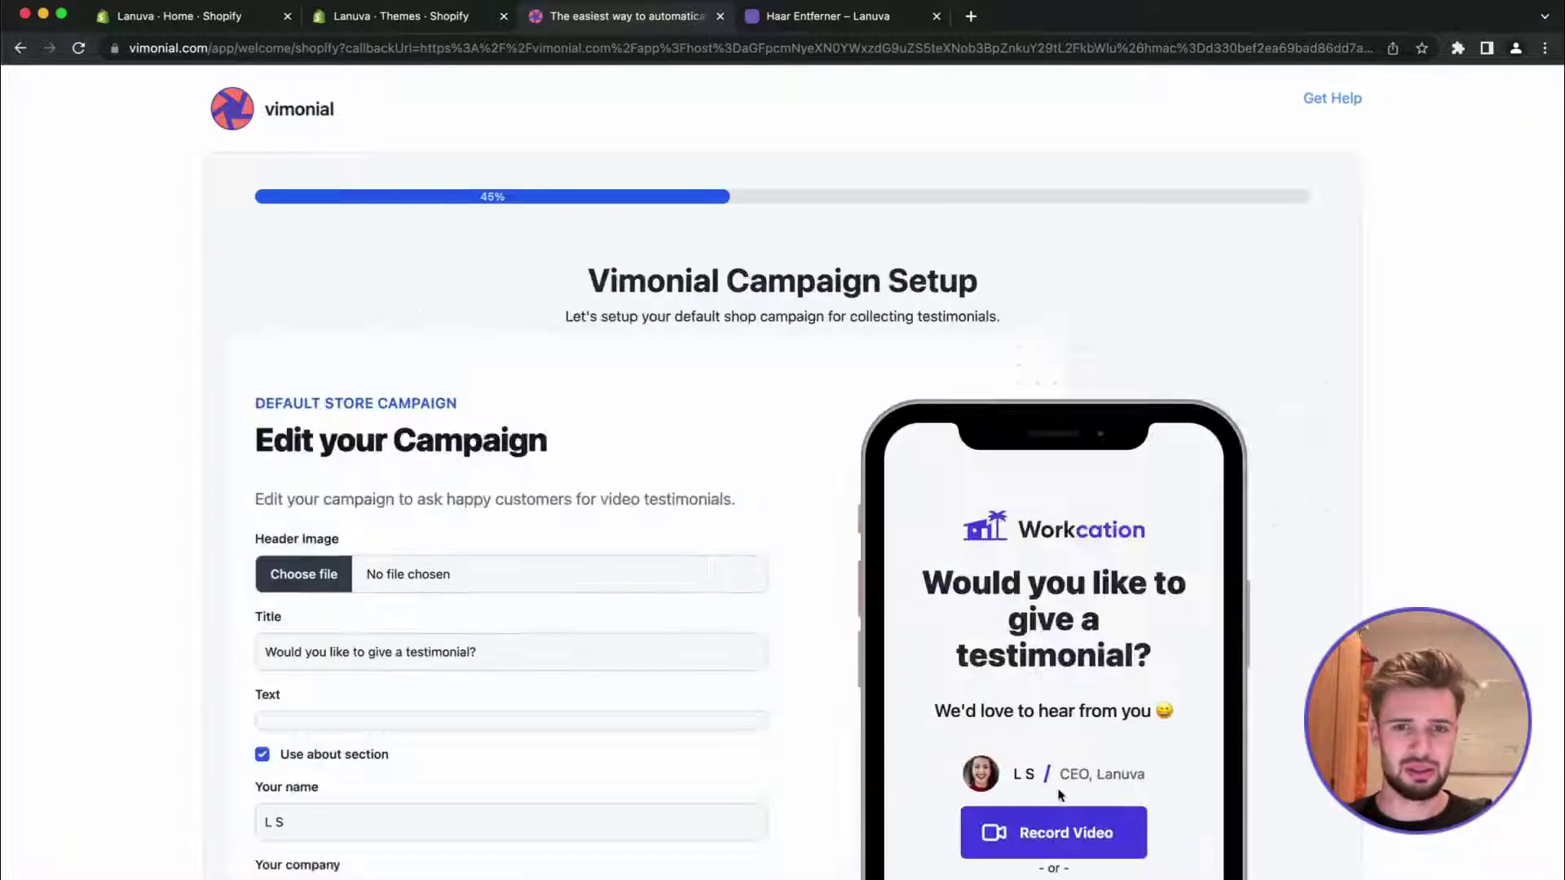
Review the default testimonial campaign and save it
{"action": "scroll", "coordinate": [1020, 748], "scroll_direction": "down", "scroll_amount": 1}
{"action": "scroll", "coordinate": [1021, 748], "scroll_direction": "down", "scroll_amount": 4}
{"action": "scroll", "coordinate": [1020, 748], "scroll_direction": "up", "scroll_amount": 2}
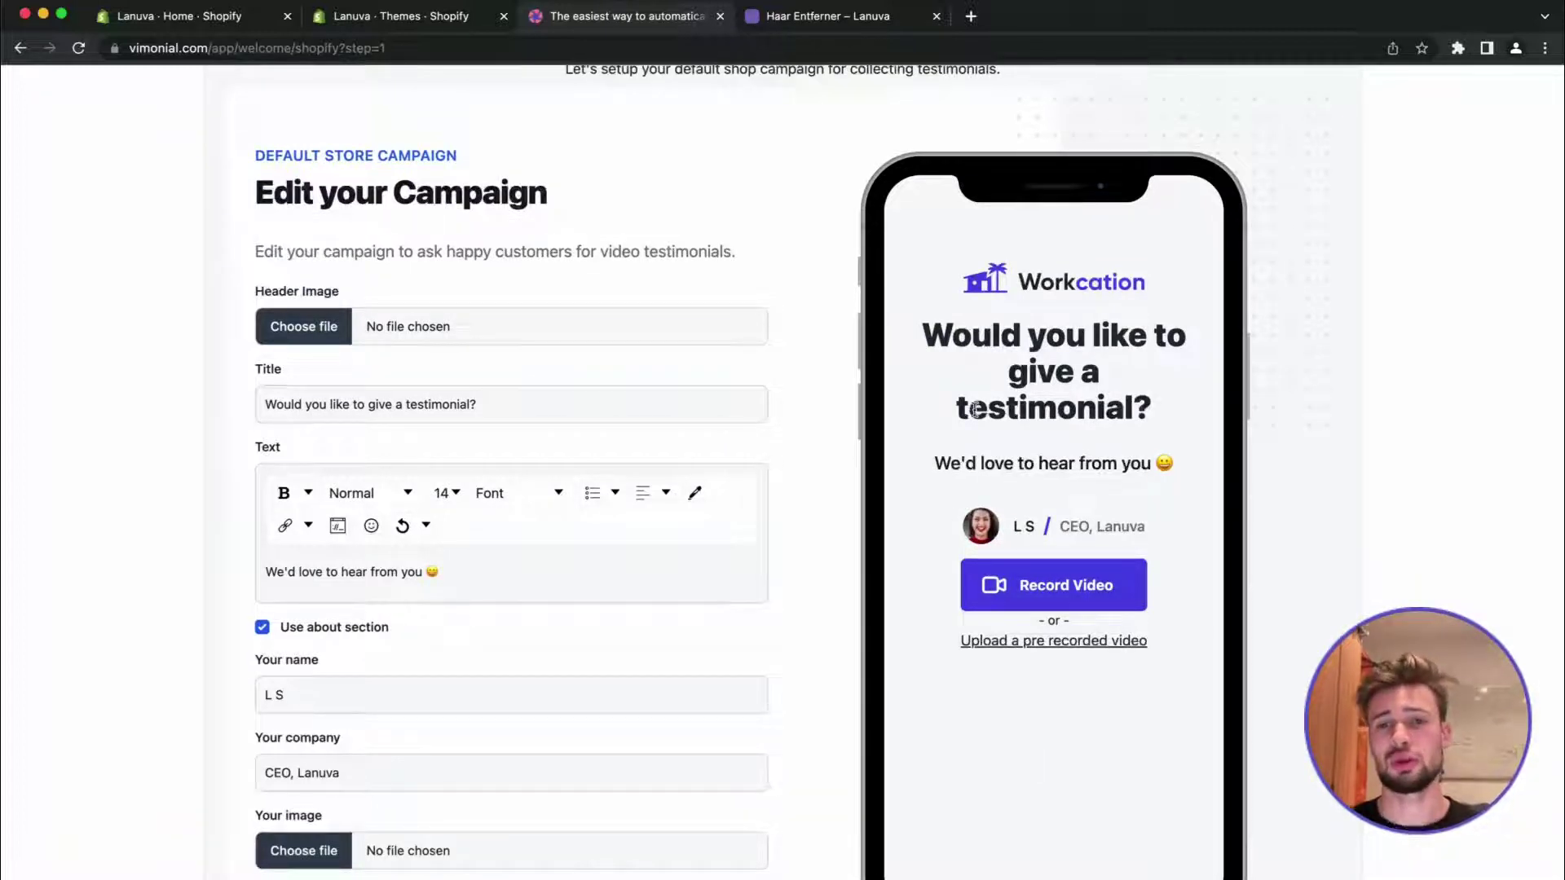
{"action": "left_click_drag", "start_coordinate": [935, 367], "coordinate": [1138, 466]}
{"action": "left_click", "coordinate": [1104, 452]}
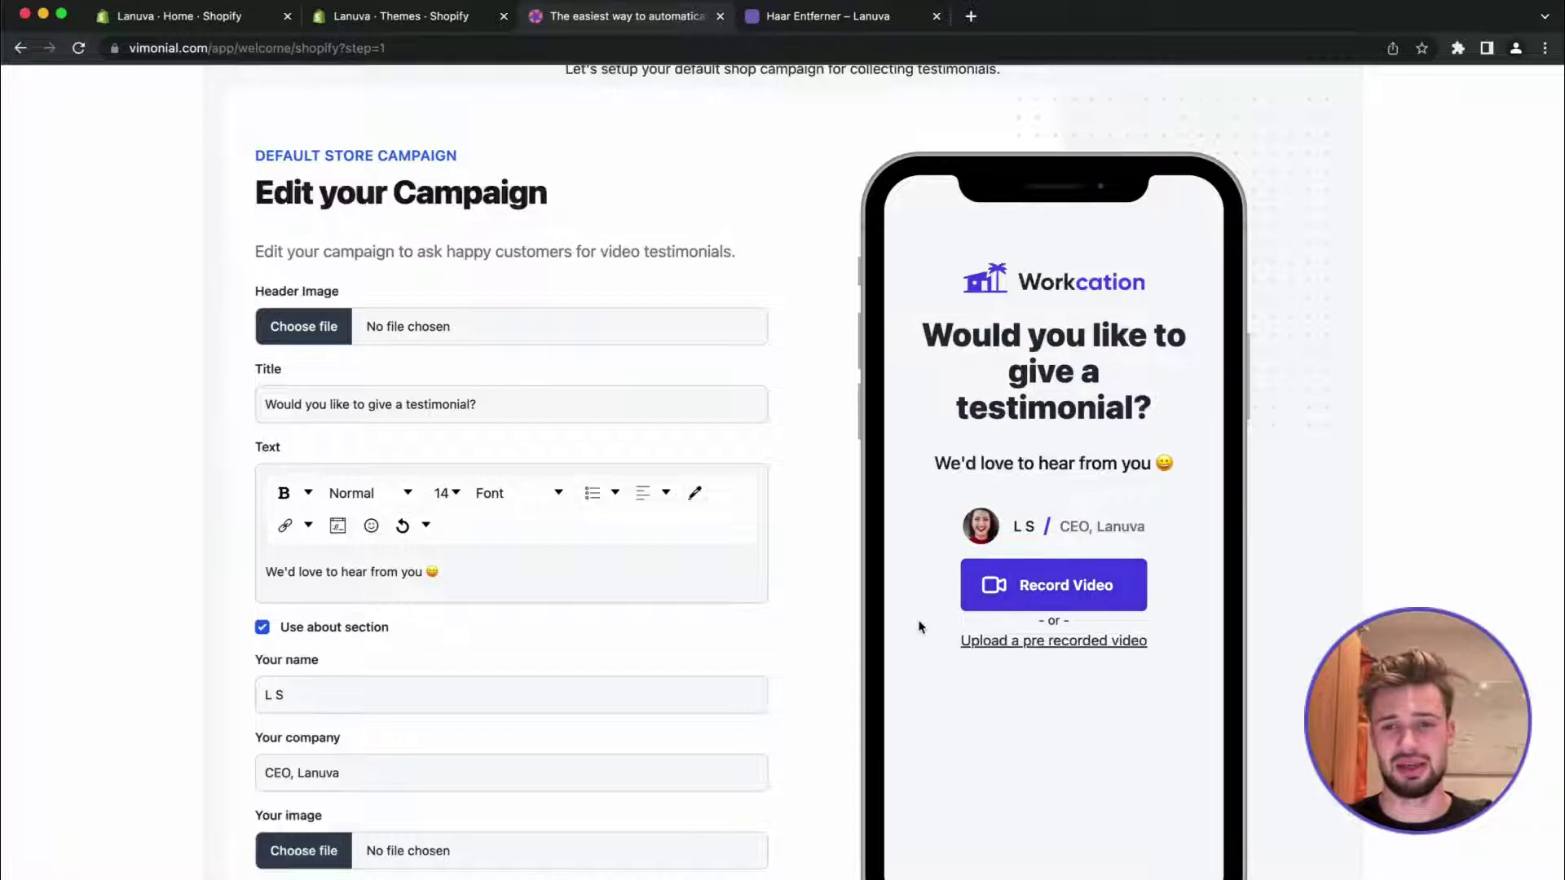
{"action": "scroll", "coordinate": [919, 626], "scroll_direction": "down", "scroll_amount": 2}
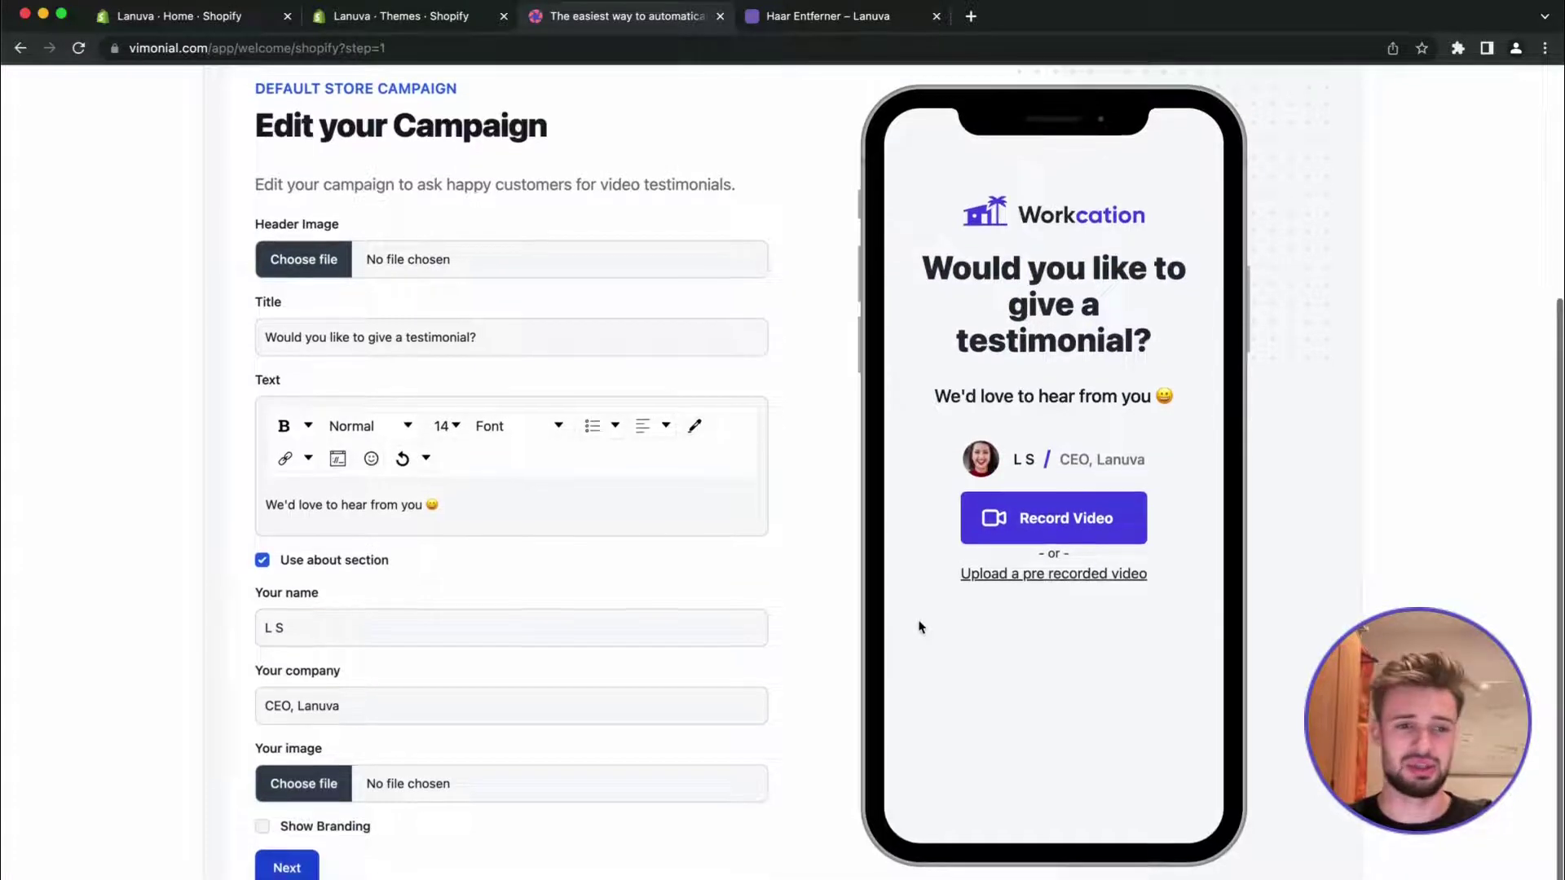
{"action": "left_click", "coordinate": [306, 870]}
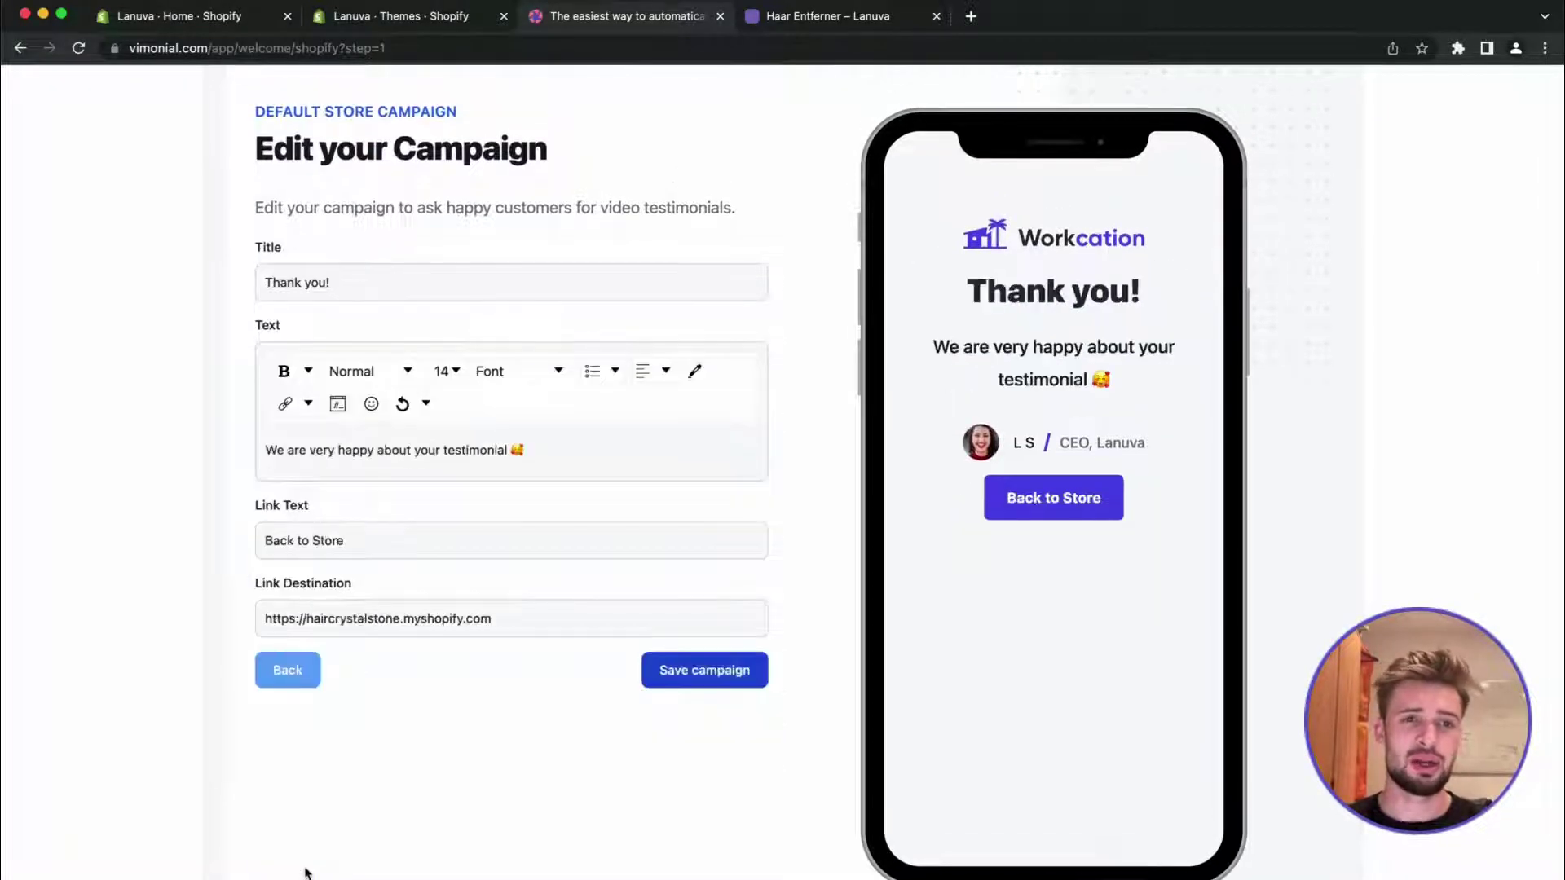
{"action": "left_click", "coordinate": [699, 671]}
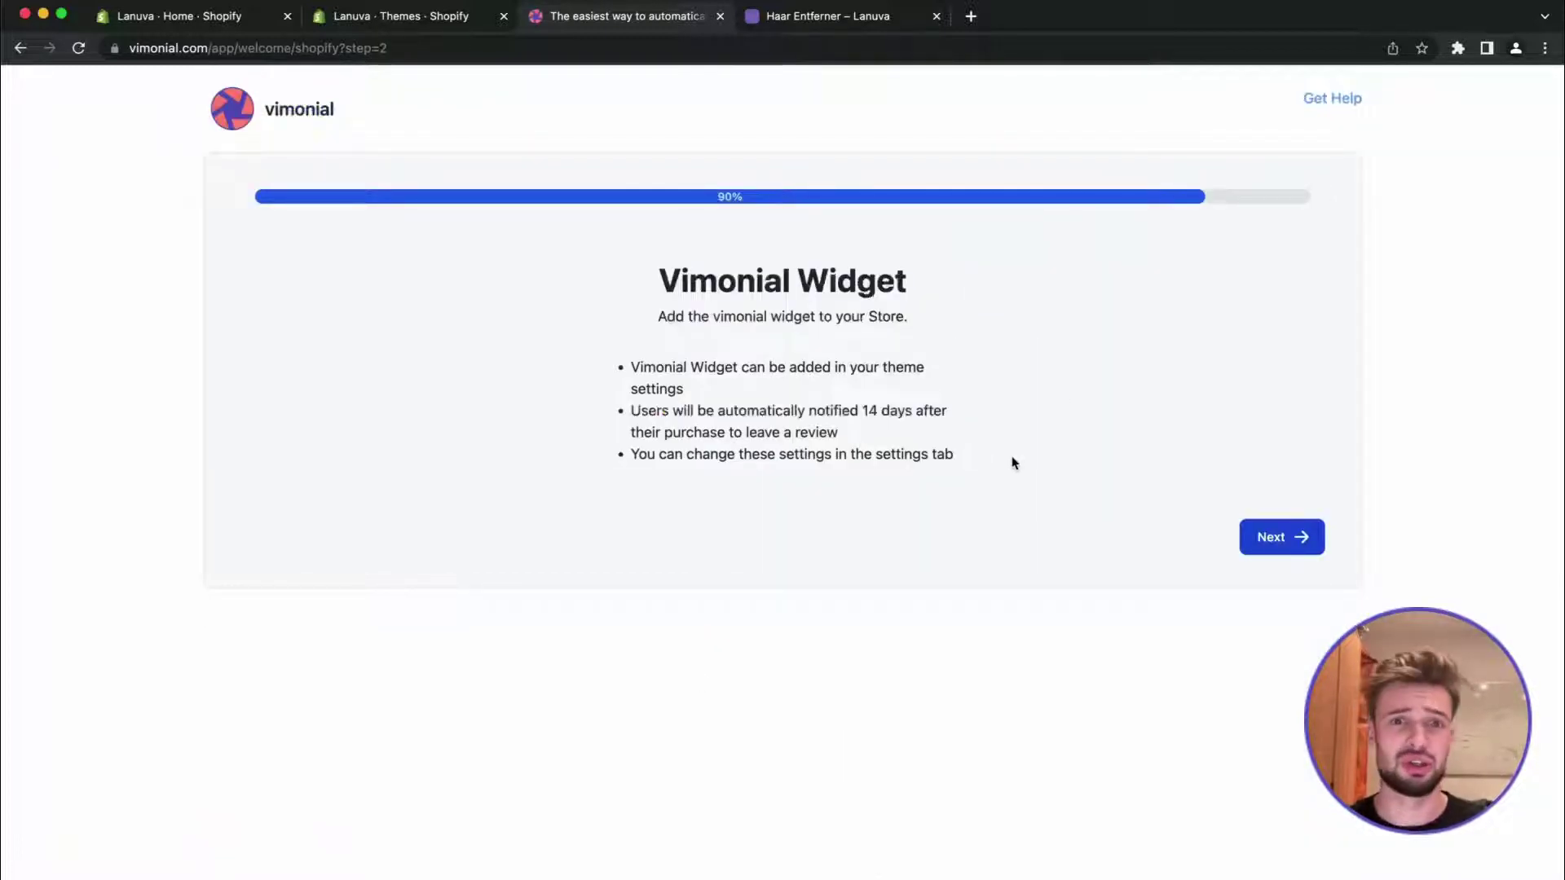
Choose the Free plan on the plans and pricing step
{"action": "left_click", "coordinate": [1276, 529]}
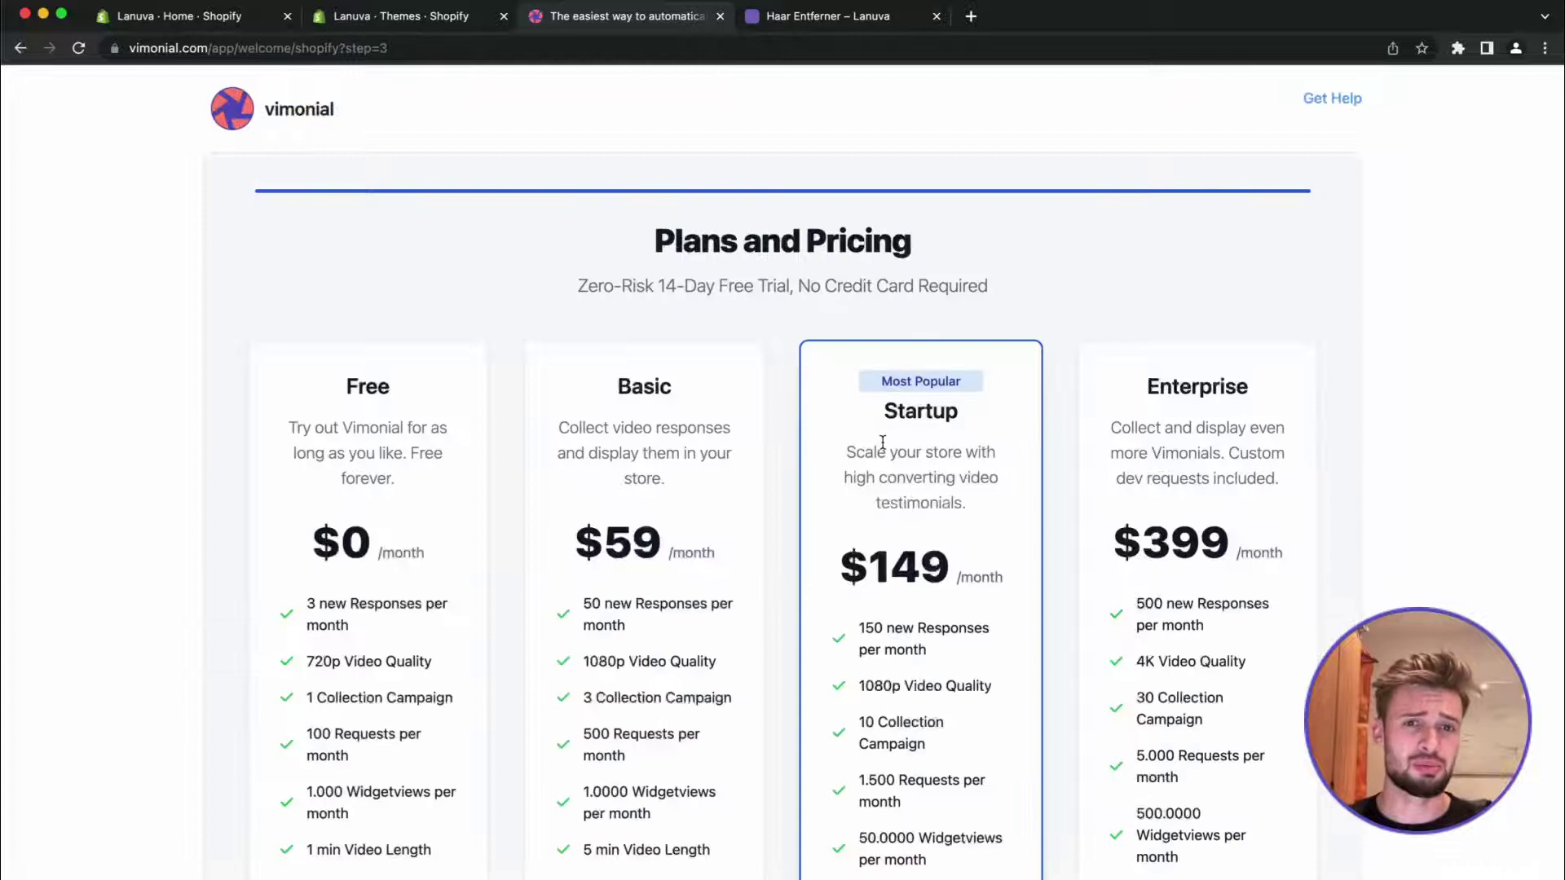
{"action": "scroll", "coordinate": [733, 530], "scroll_direction": "down", "scroll_amount": 2}
{"action": "scroll", "coordinate": [343, 676], "scroll_direction": "down", "scroll_amount": 1}
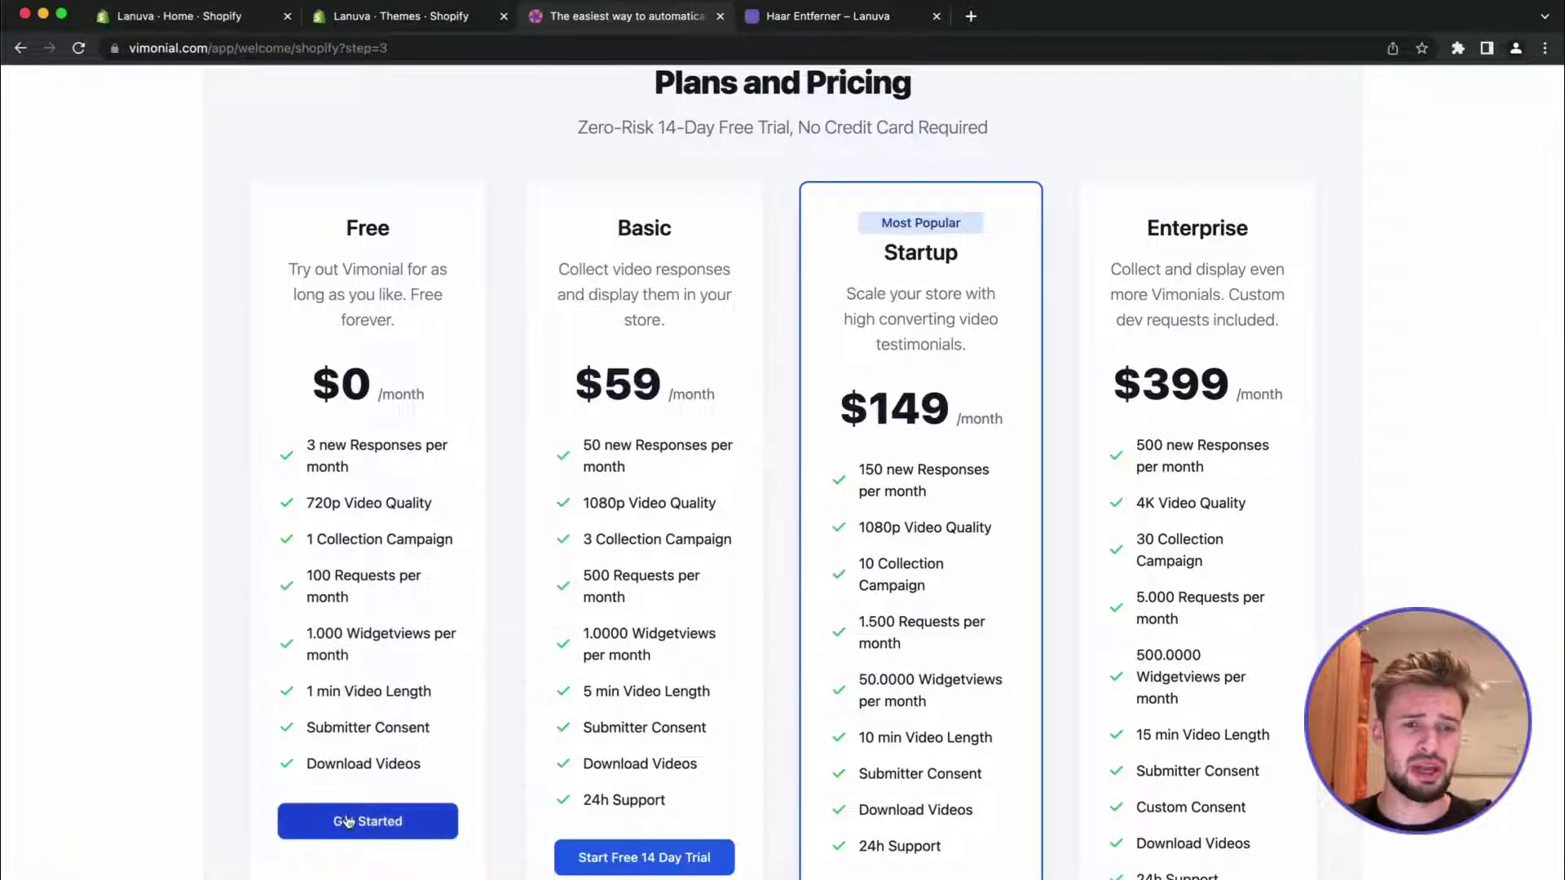
{"action": "left_click", "coordinate": [347, 822]}
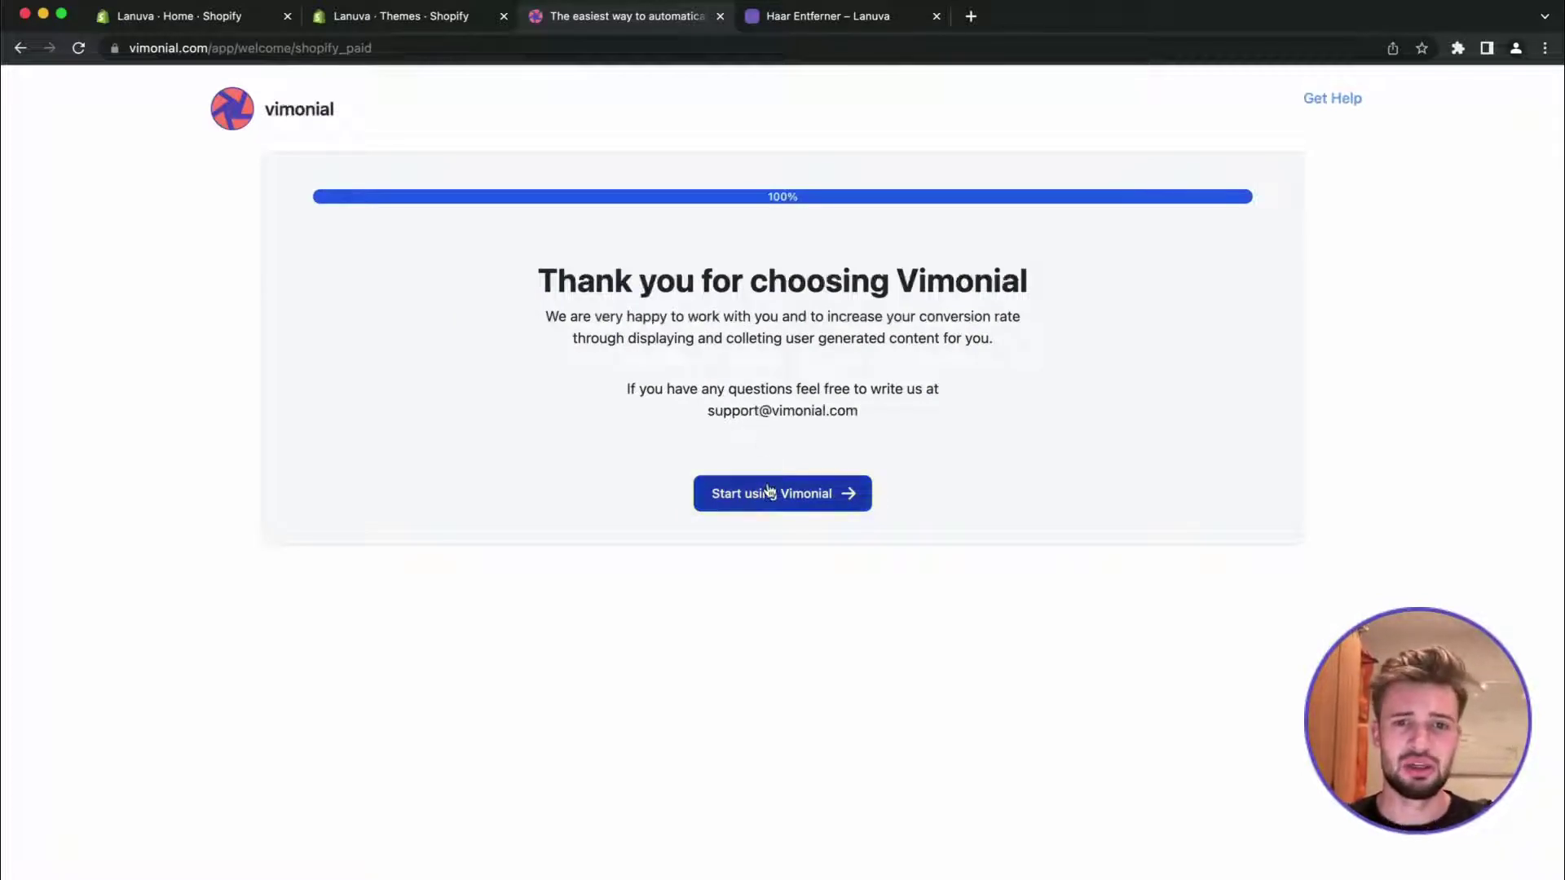
Enter the Vimonial dashboard, close the welcome tour, and return from the Lanuva tab
{"action": "left_click", "coordinate": [768, 495]}
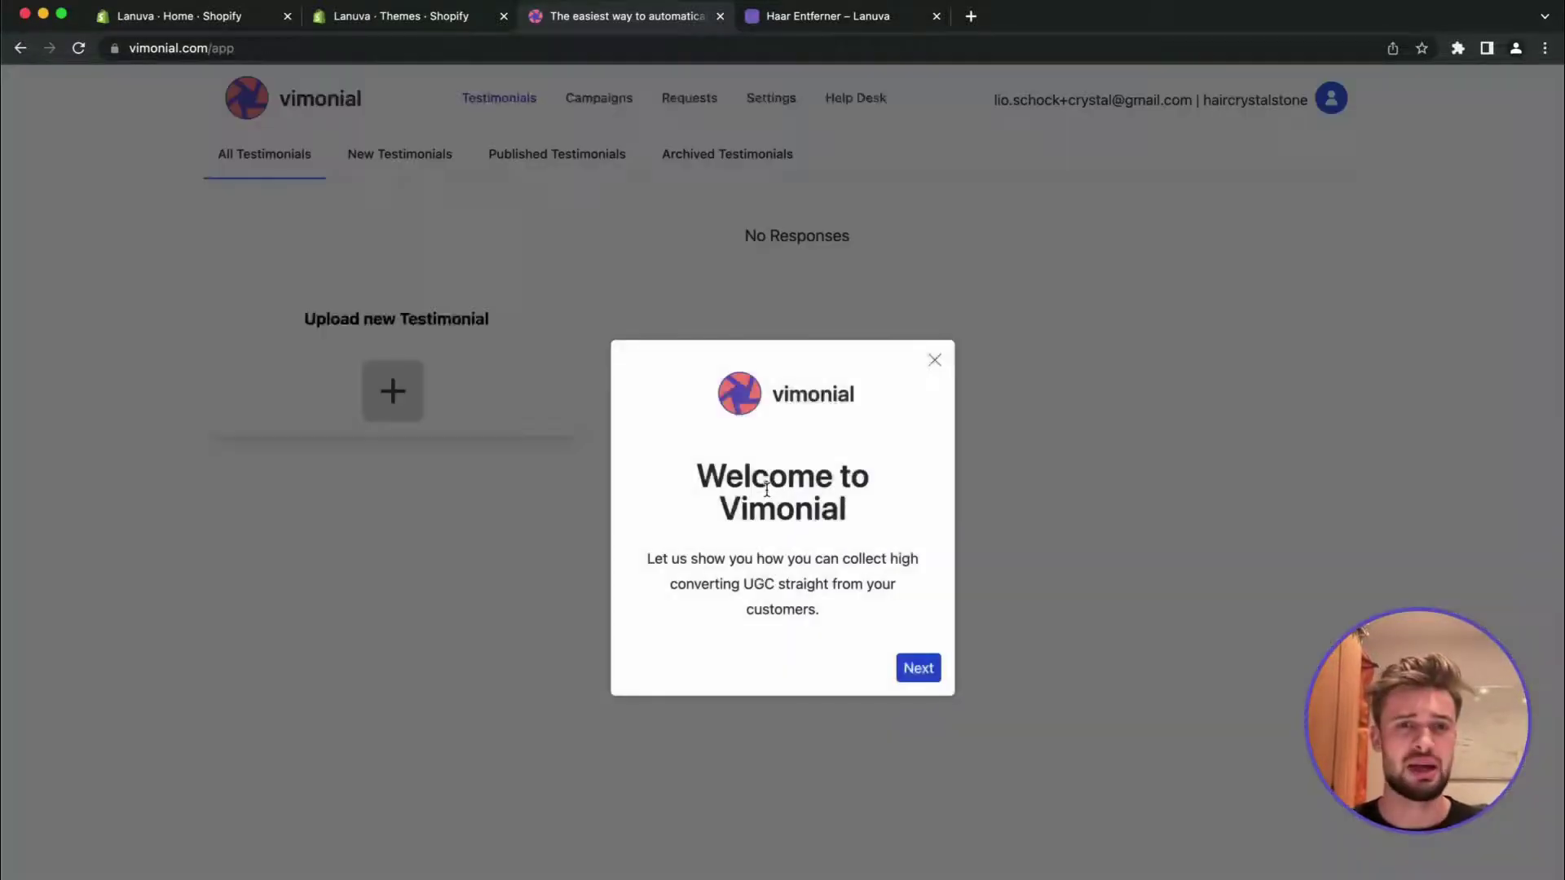
{"action": "left_click", "coordinate": [936, 362]}
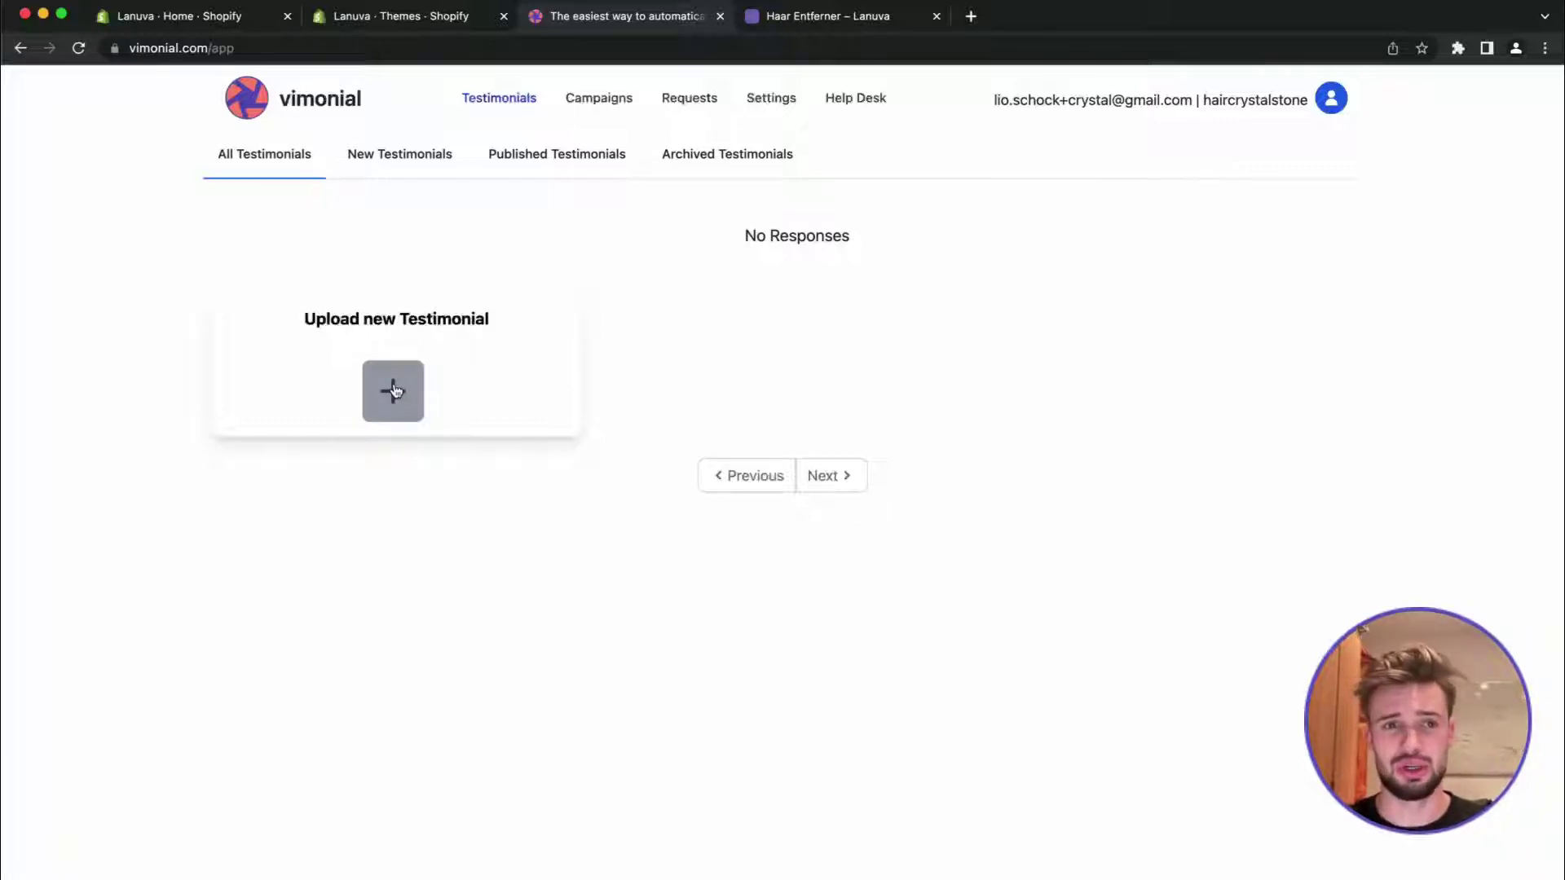
{"action": "left_click", "coordinate": [790, 30]}
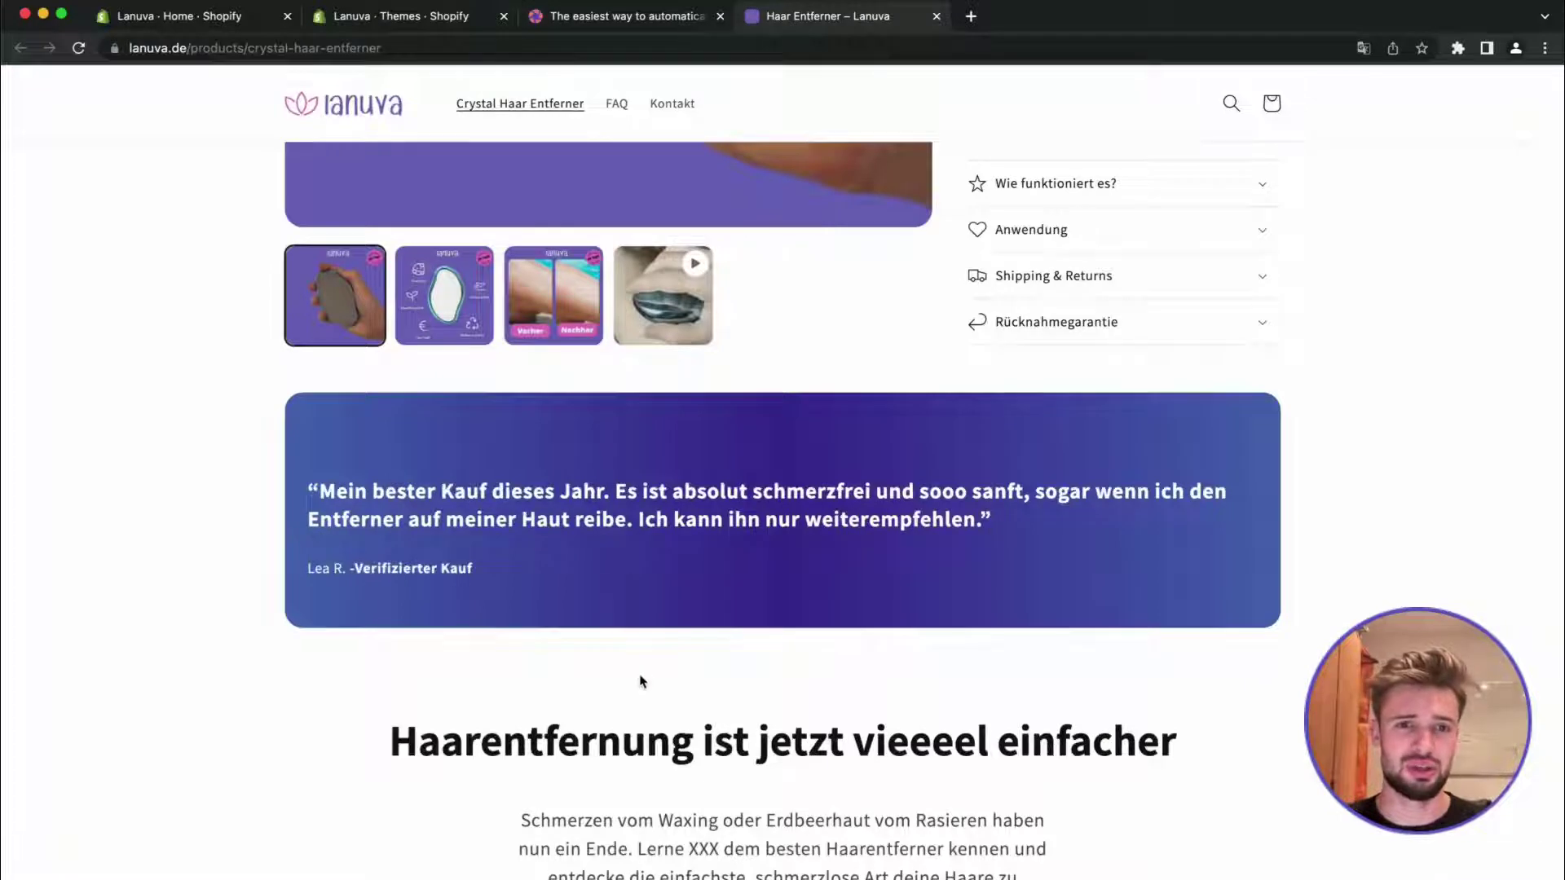
{"action": "left_click", "coordinate": [624, 17]}
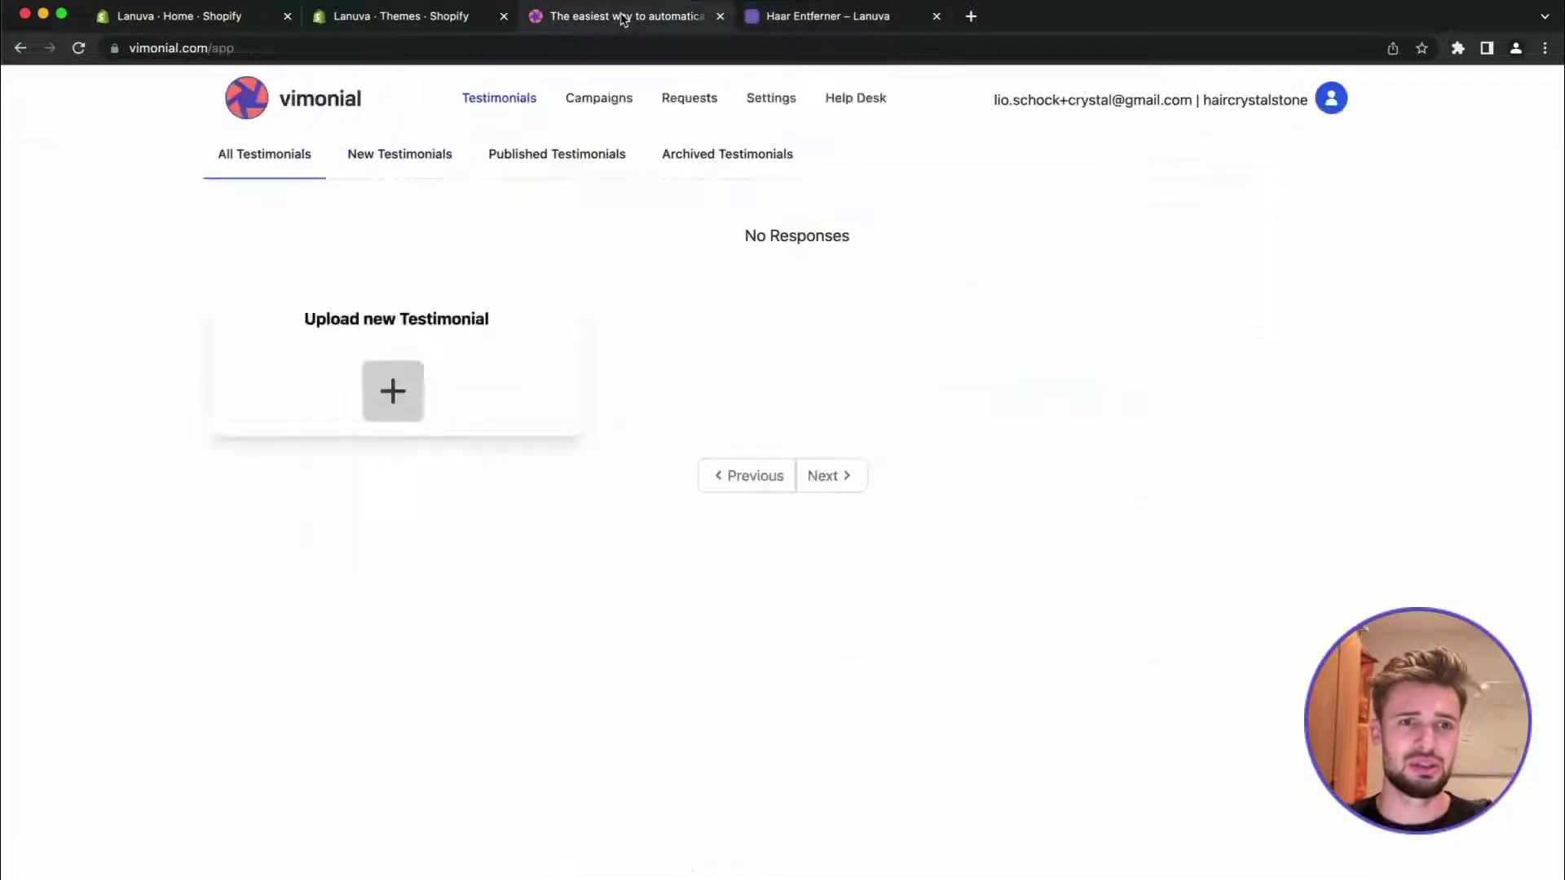
Start a new testimonial and enter the reviewer's name and e-mail address
{"action": "left_click", "coordinate": [393, 416]}
{"action": "left_click", "coordinate": [335, 368]}
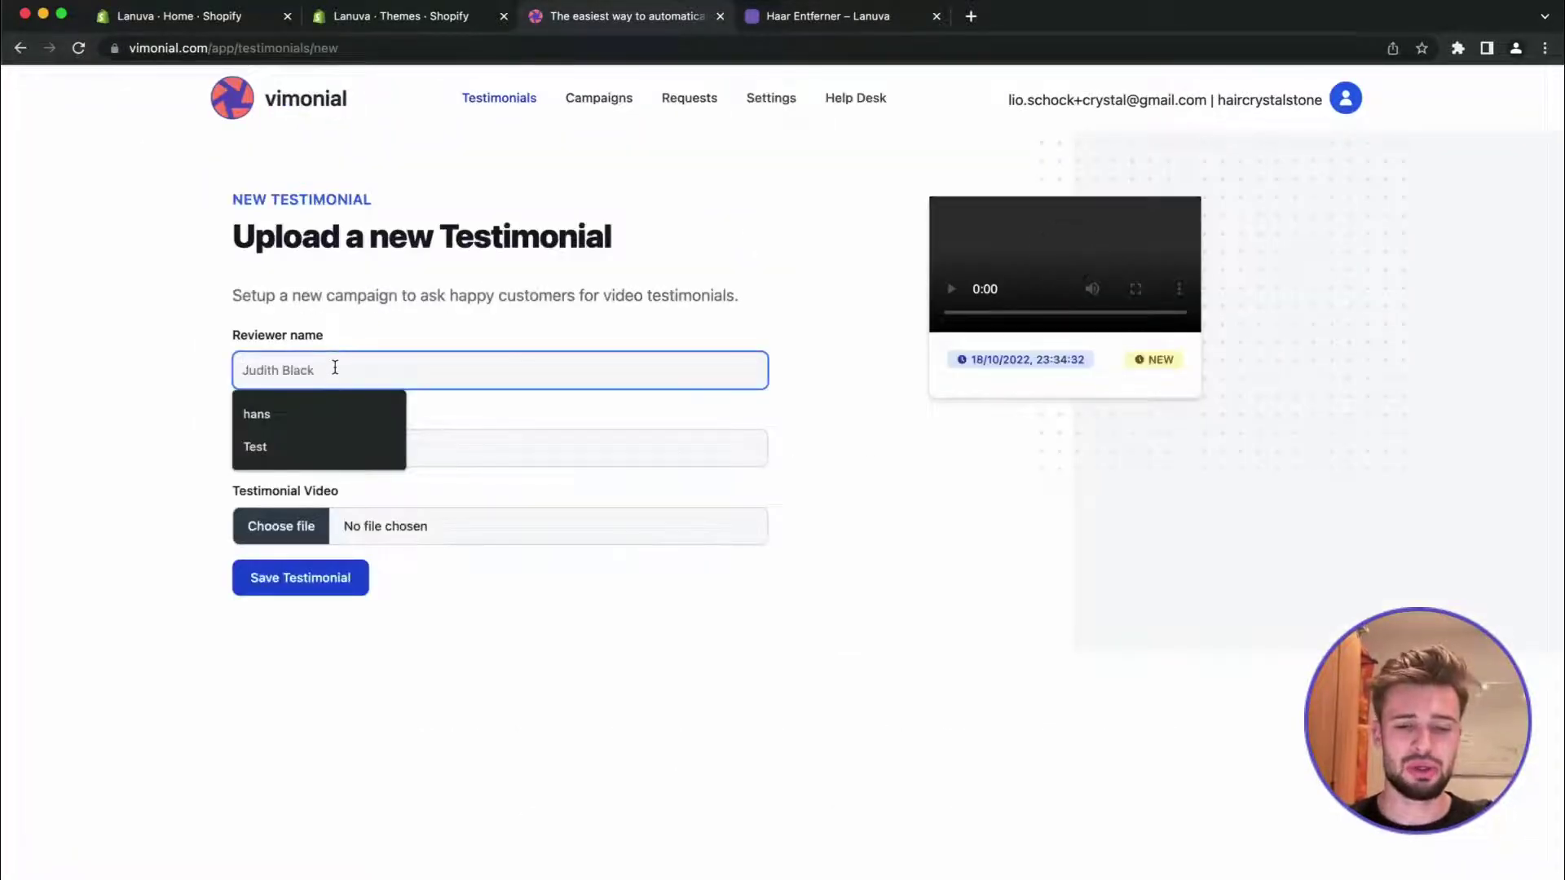
{"action": "type", "text": "Maria"}
{"action": "left_click", "coordinate": [243, 448]}
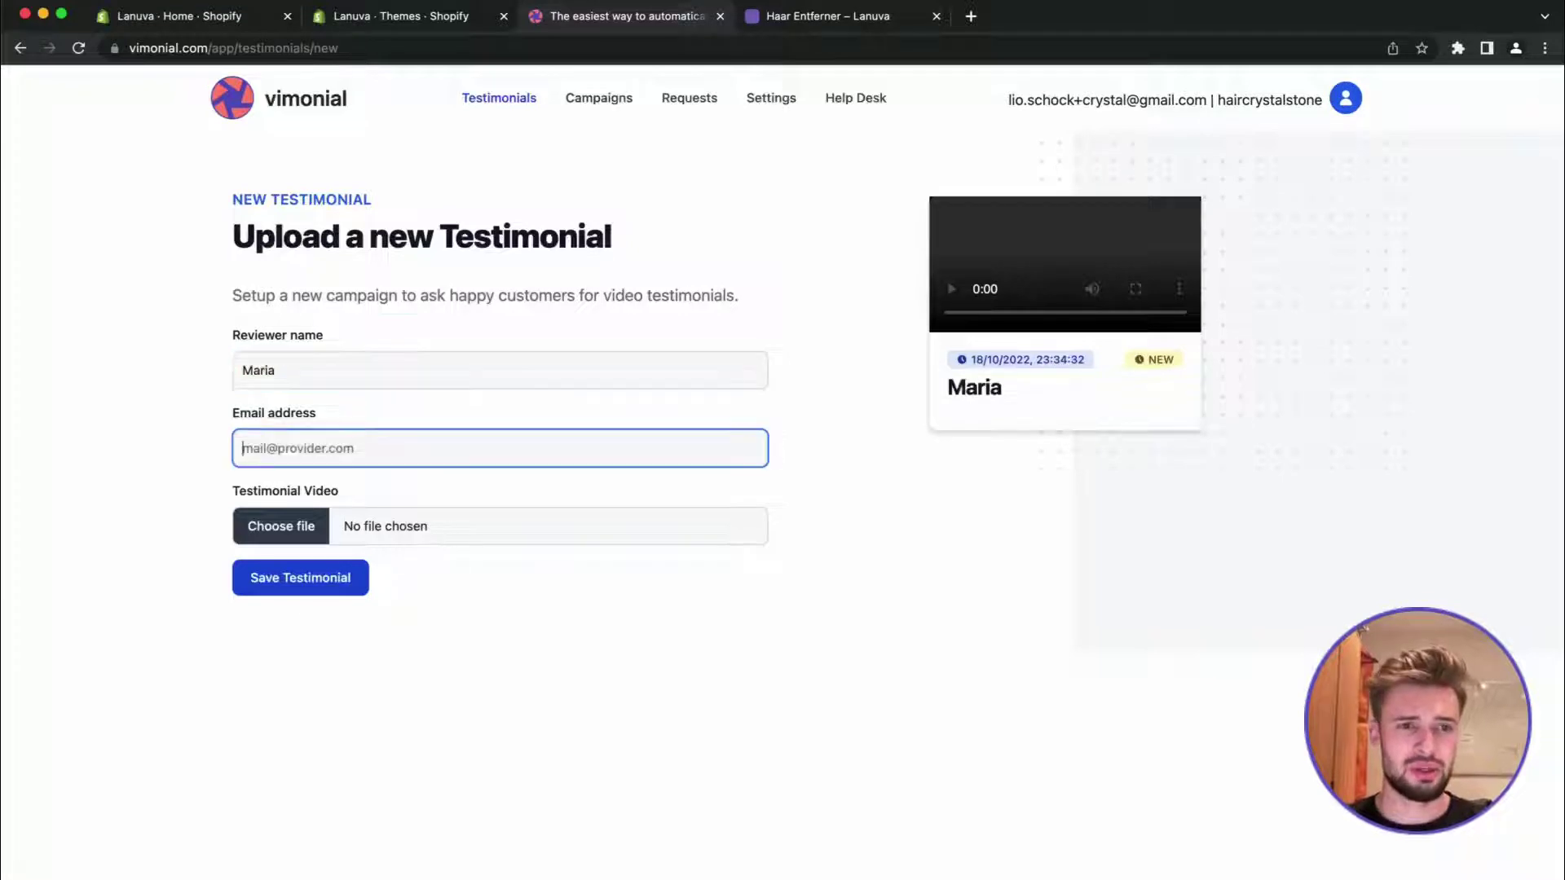
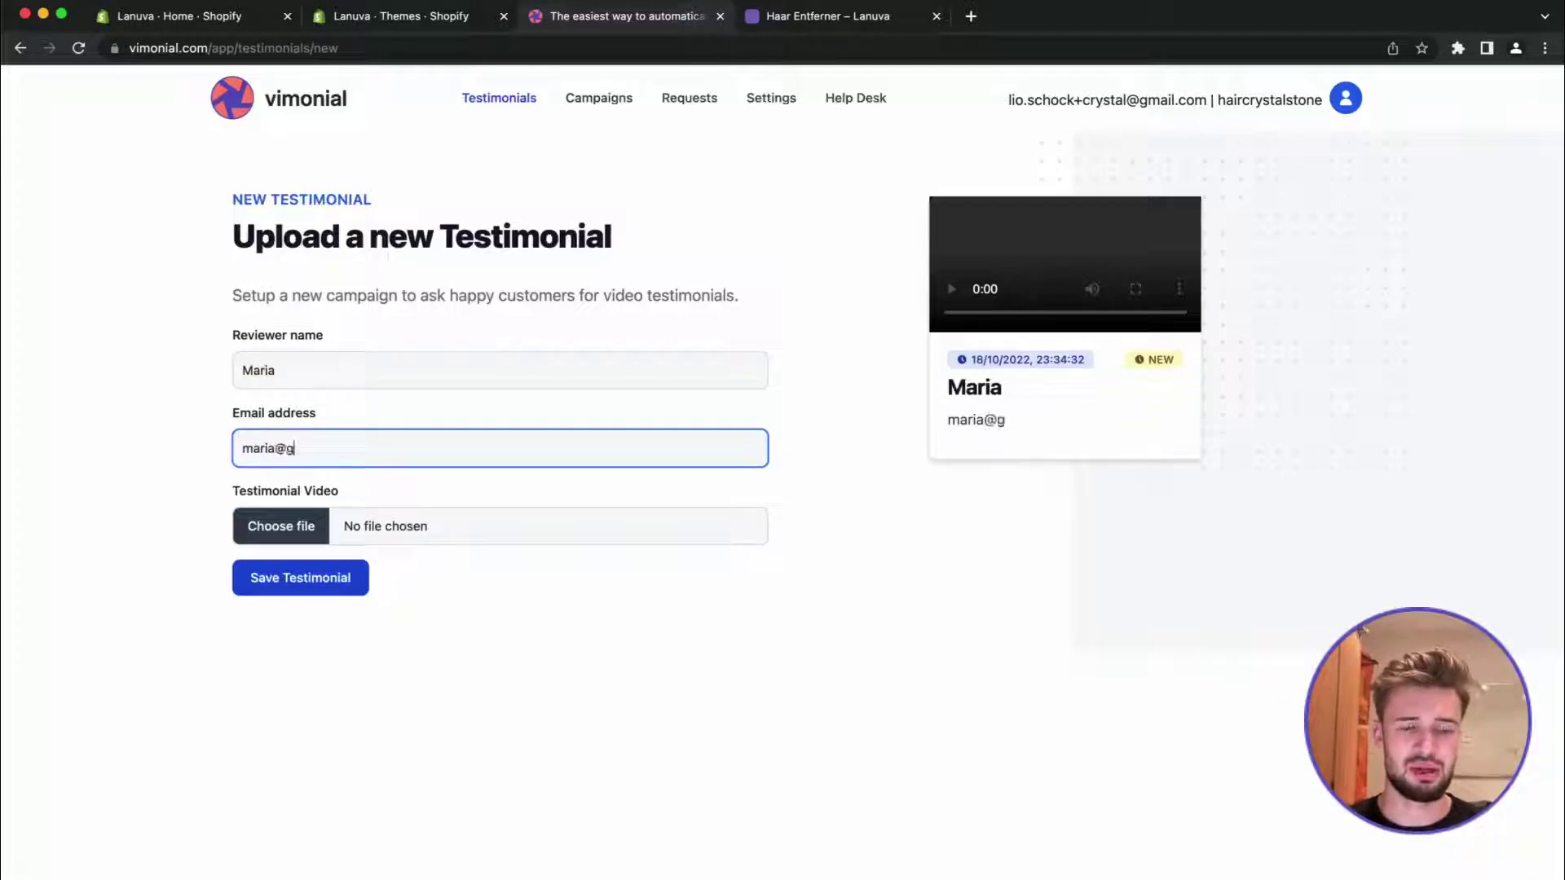
{"action": "key", "text": "Tab"}
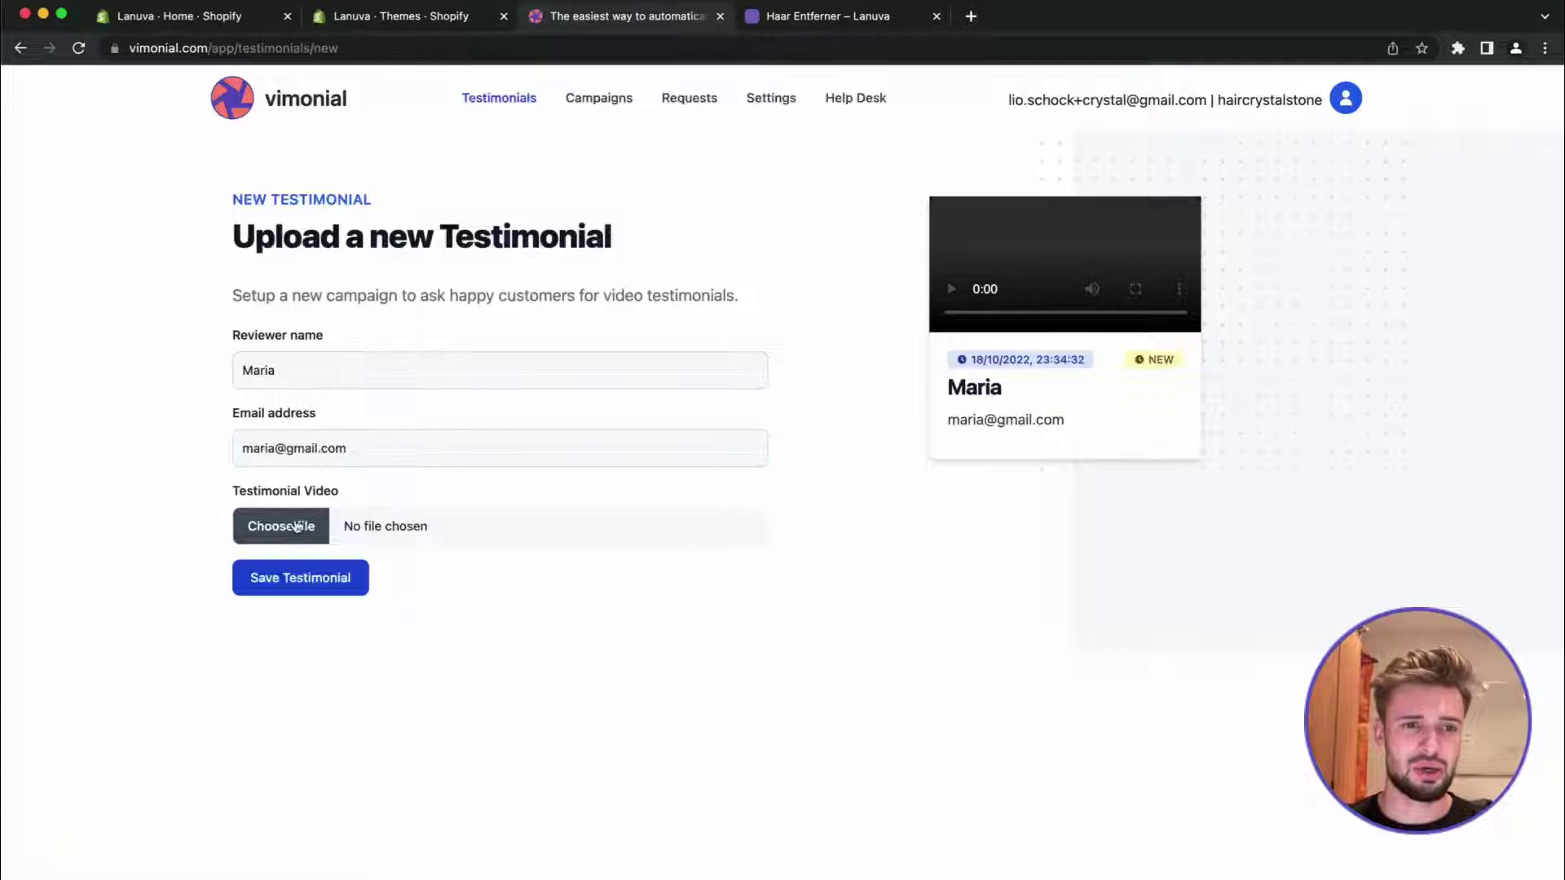
Attach skinremover_video.mp4, preview it, and save the testimonial
{"action": "left_click", "coordinate": [298, 526]}
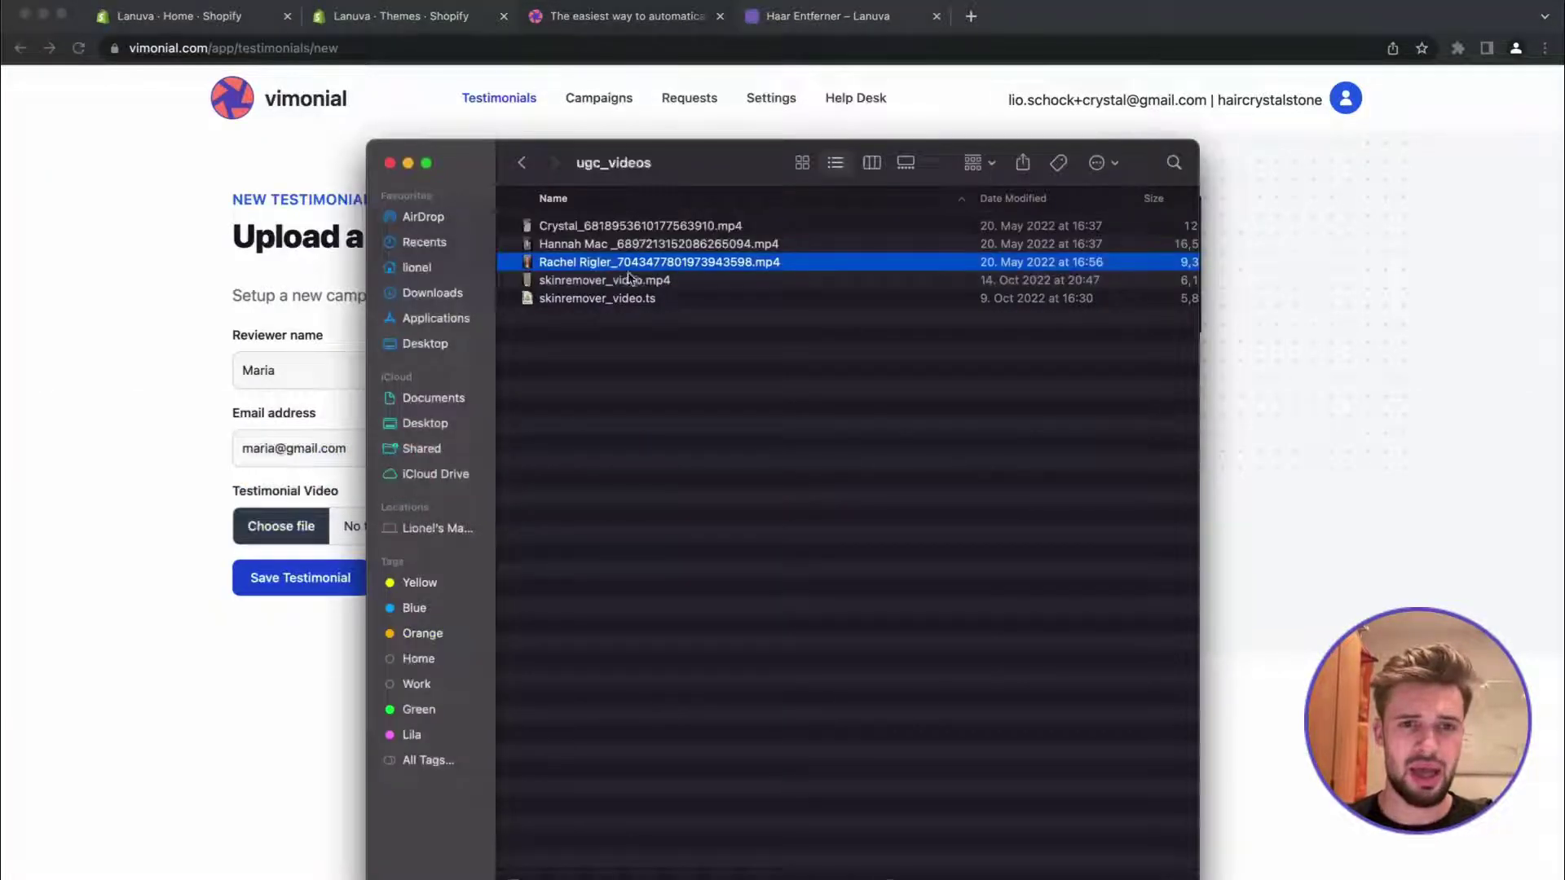
{"action": "left_click_drag", "start_coordinate": [631, 280], "coordinate": [326, 523]}
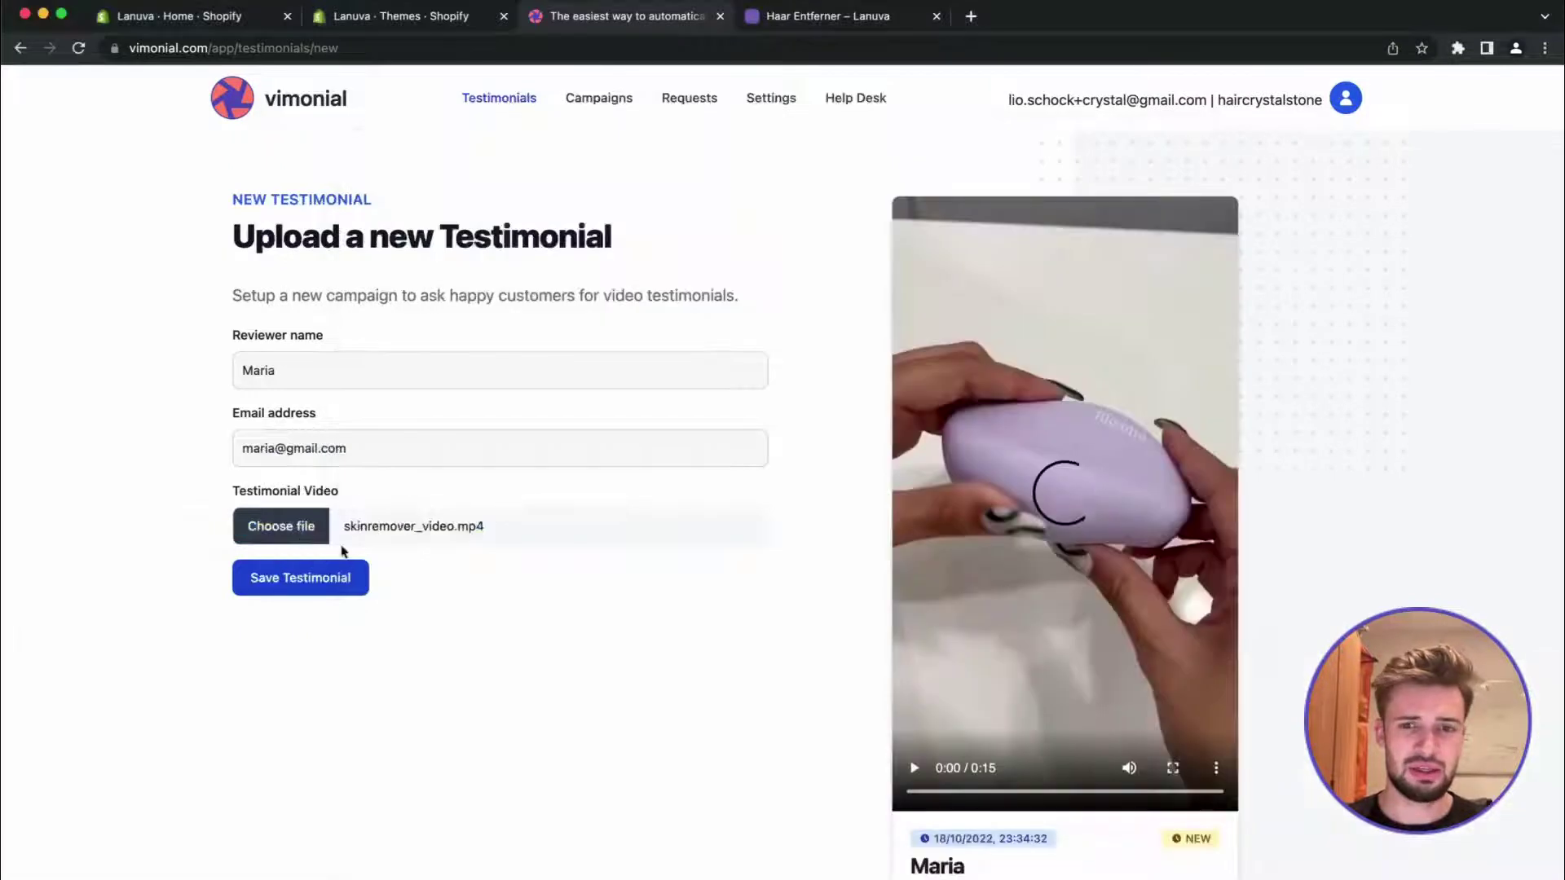
{"action": "left_click", "coordinate": [915, 769]}
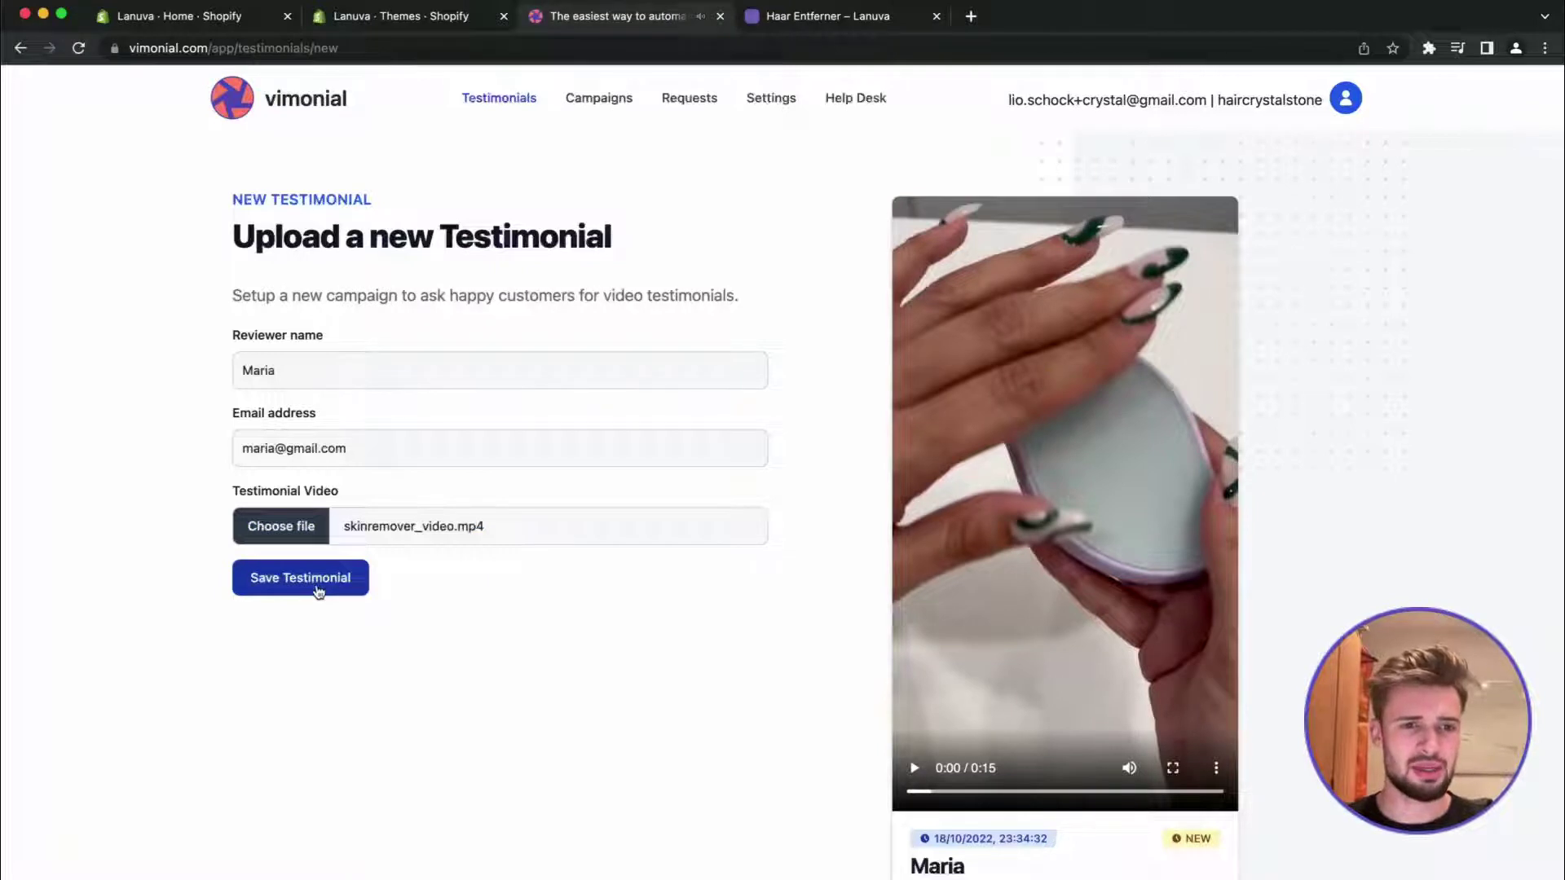
{"action": "left_click", "coordinate": [318, 589]}
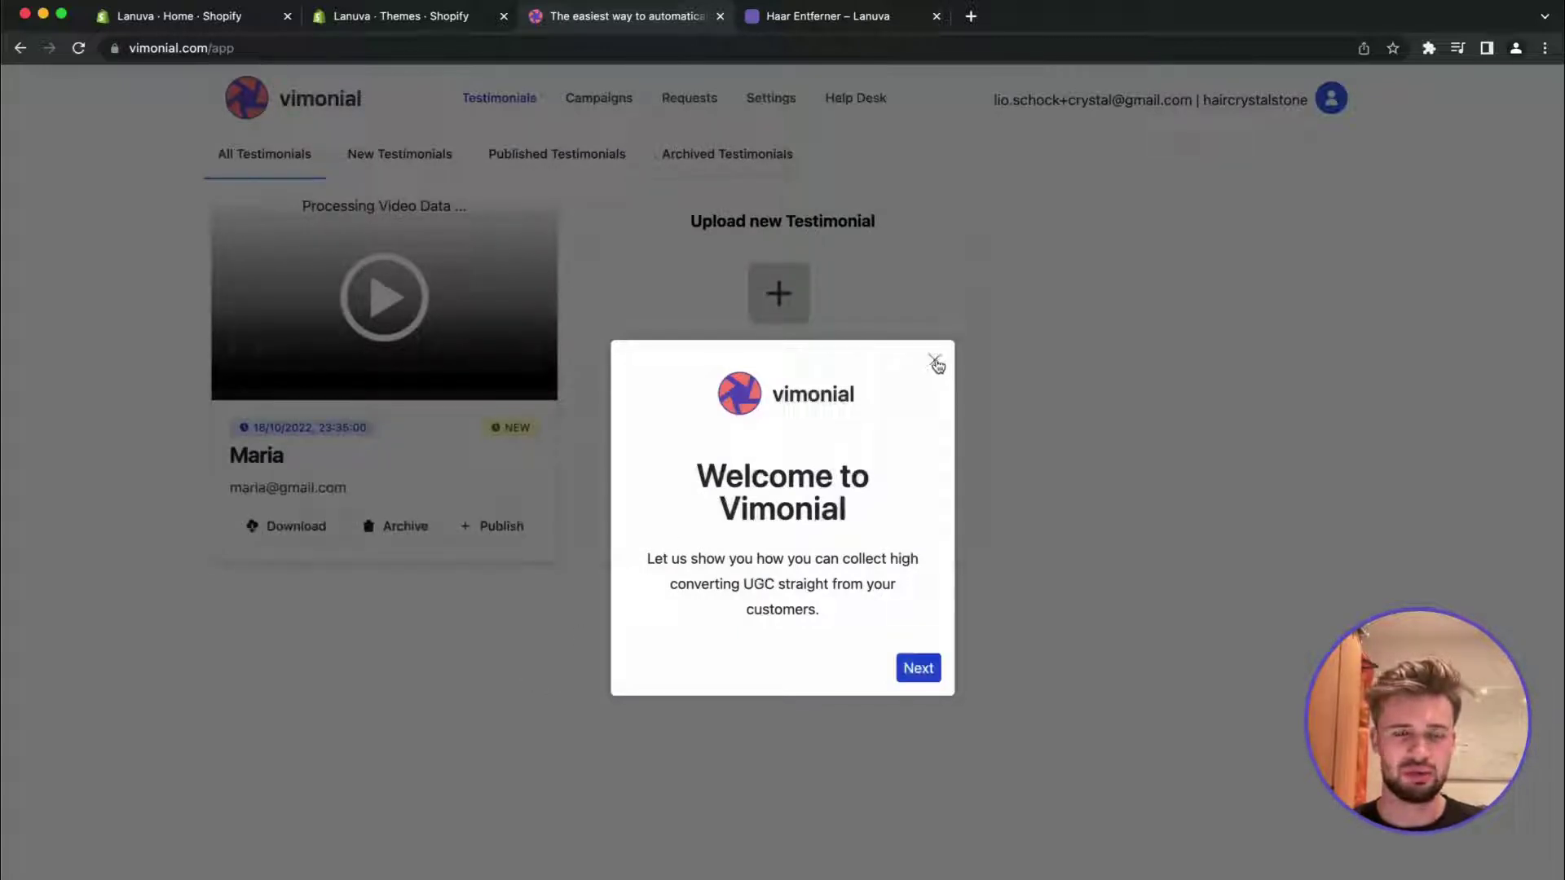
Close the Welcome to Vimonial pop-up to reveal the processing testimonial card
{"action": "left_click", "coordinate": [936, 361]}
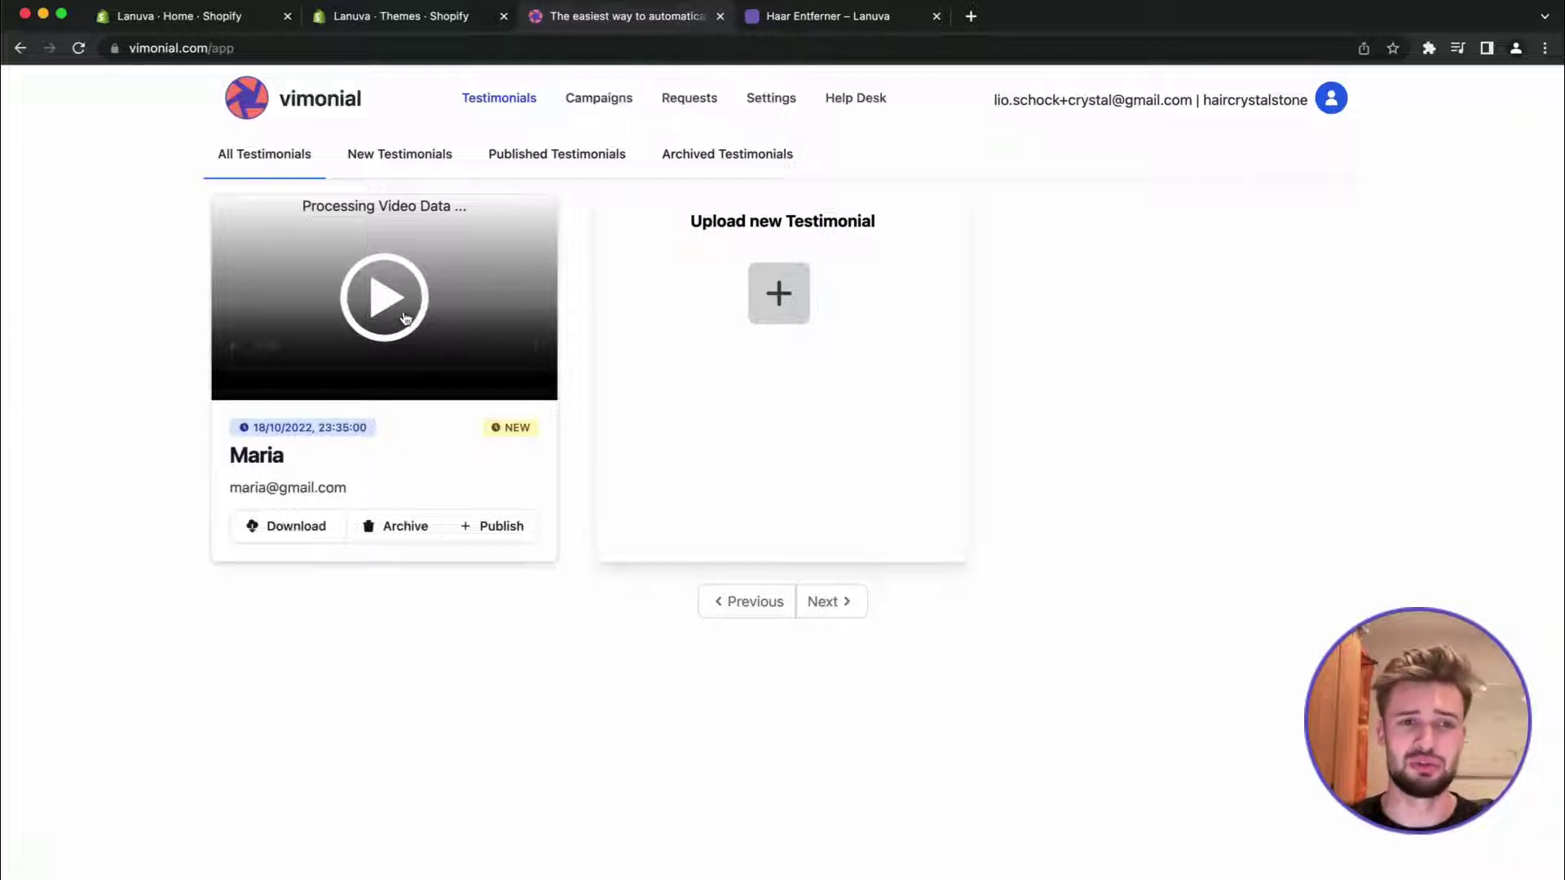
Upload a second testimonial with another reviewer's name, e-mail and video clip, and save it
{"action": "left_click", "coordinate": [771, 296]}
{"action": "left_click", "coordinate": [587, 374]}
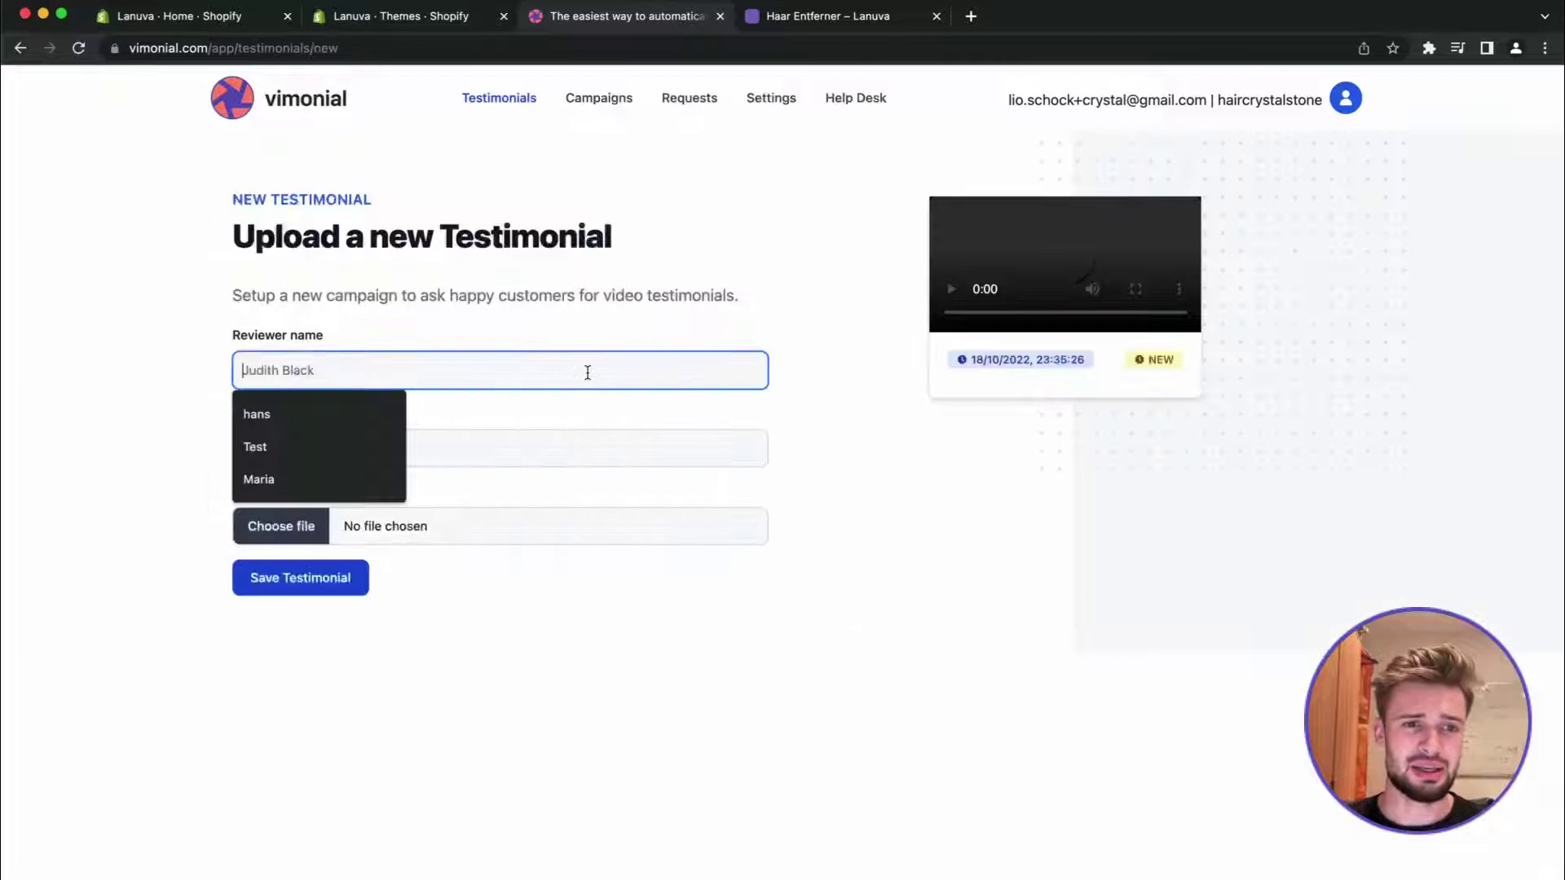
{"action": "type", "text": "Judith"}
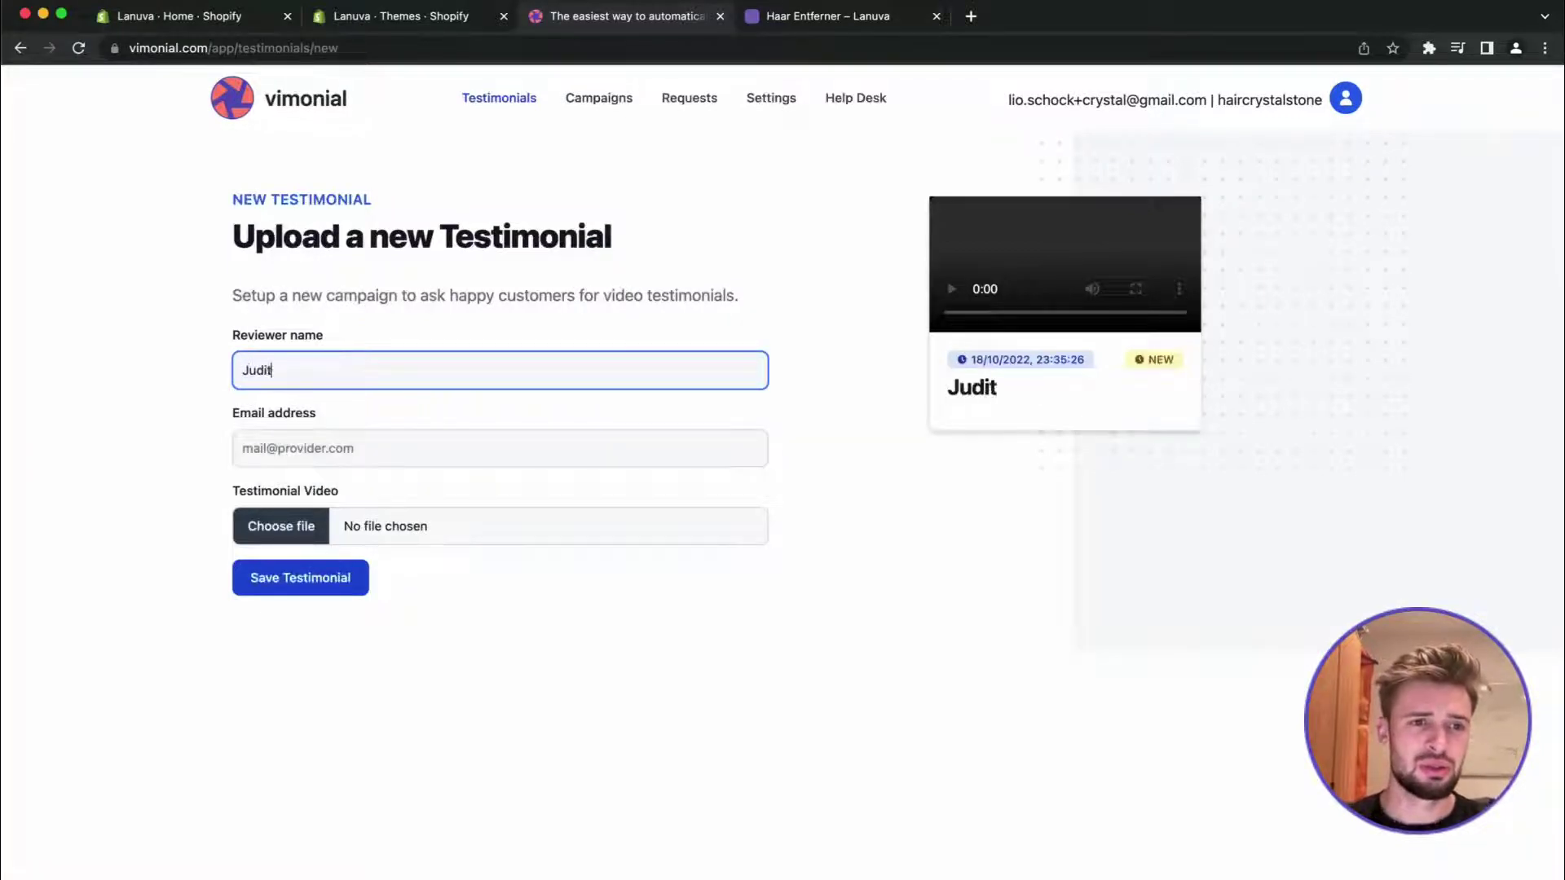
{"action": "key", "text": "Tab"}
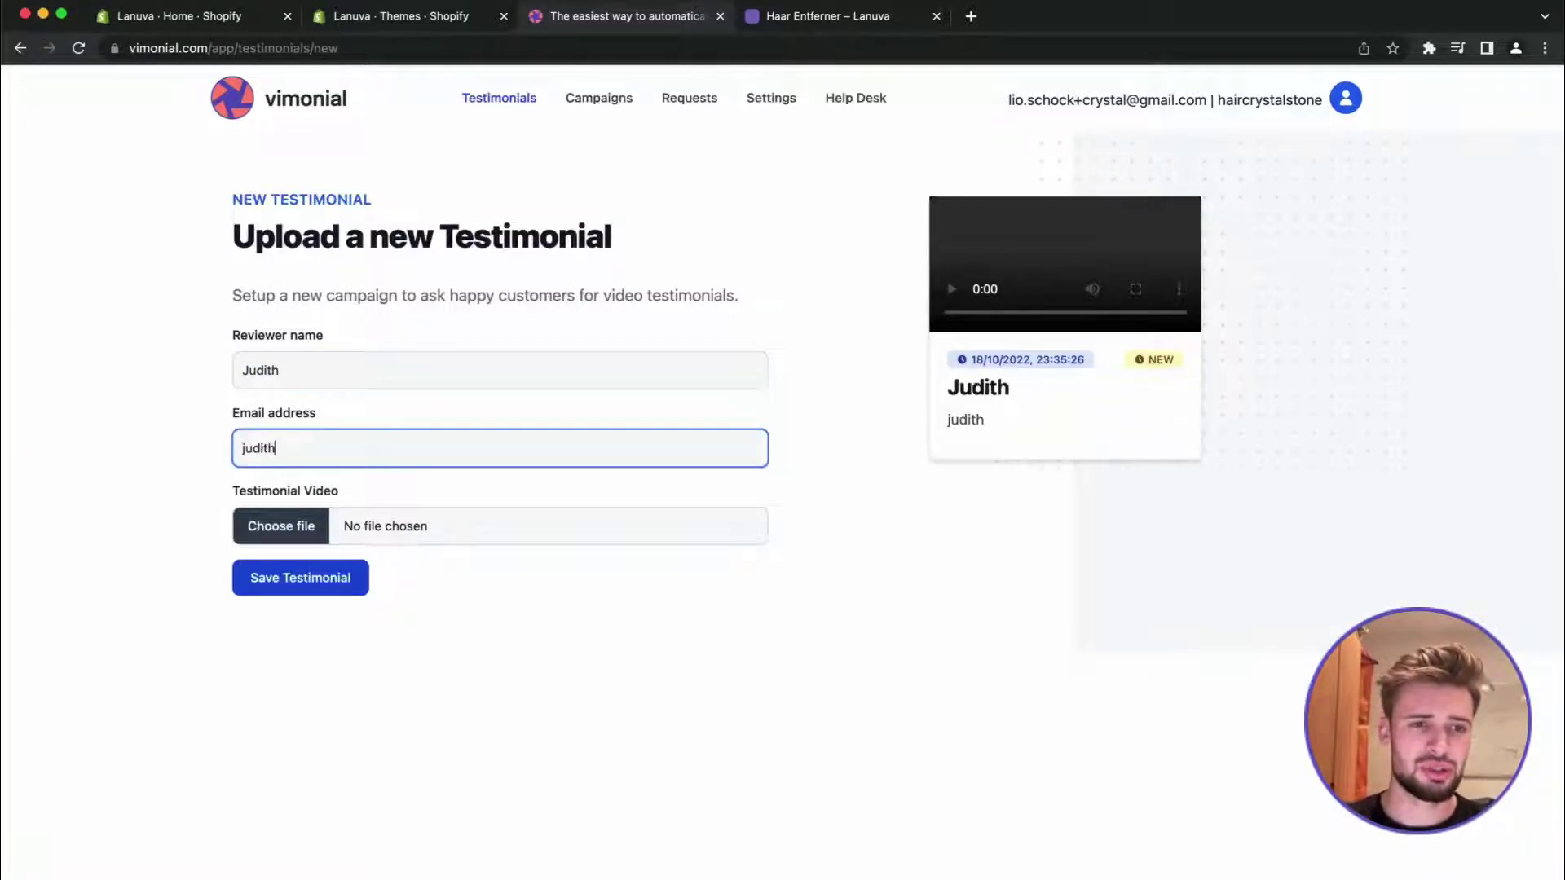
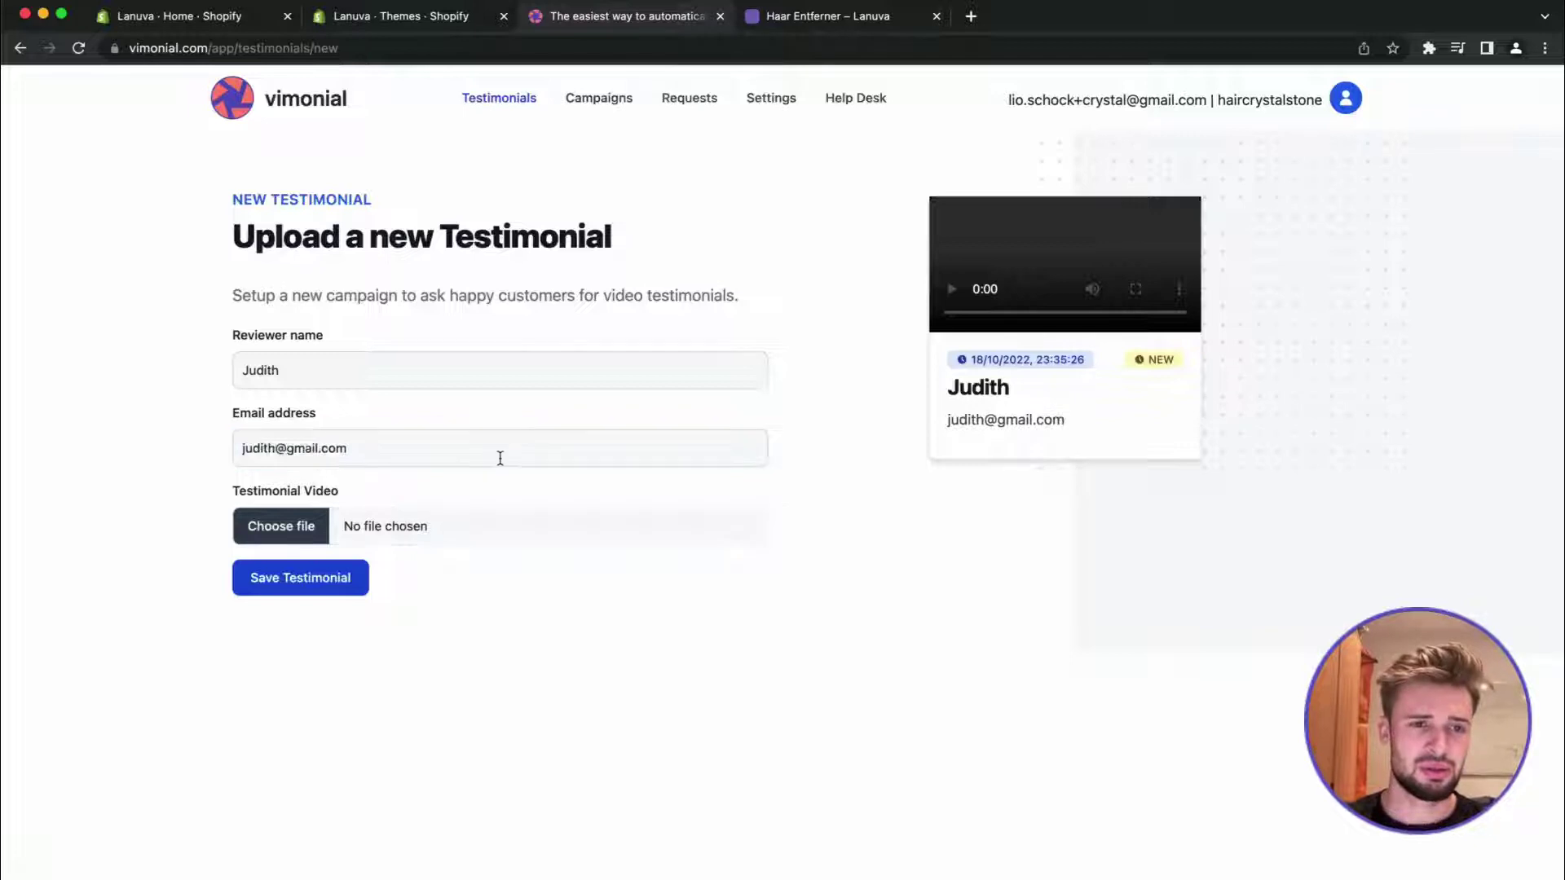
{"action": "left_click", "coordinate": [307, 525]}
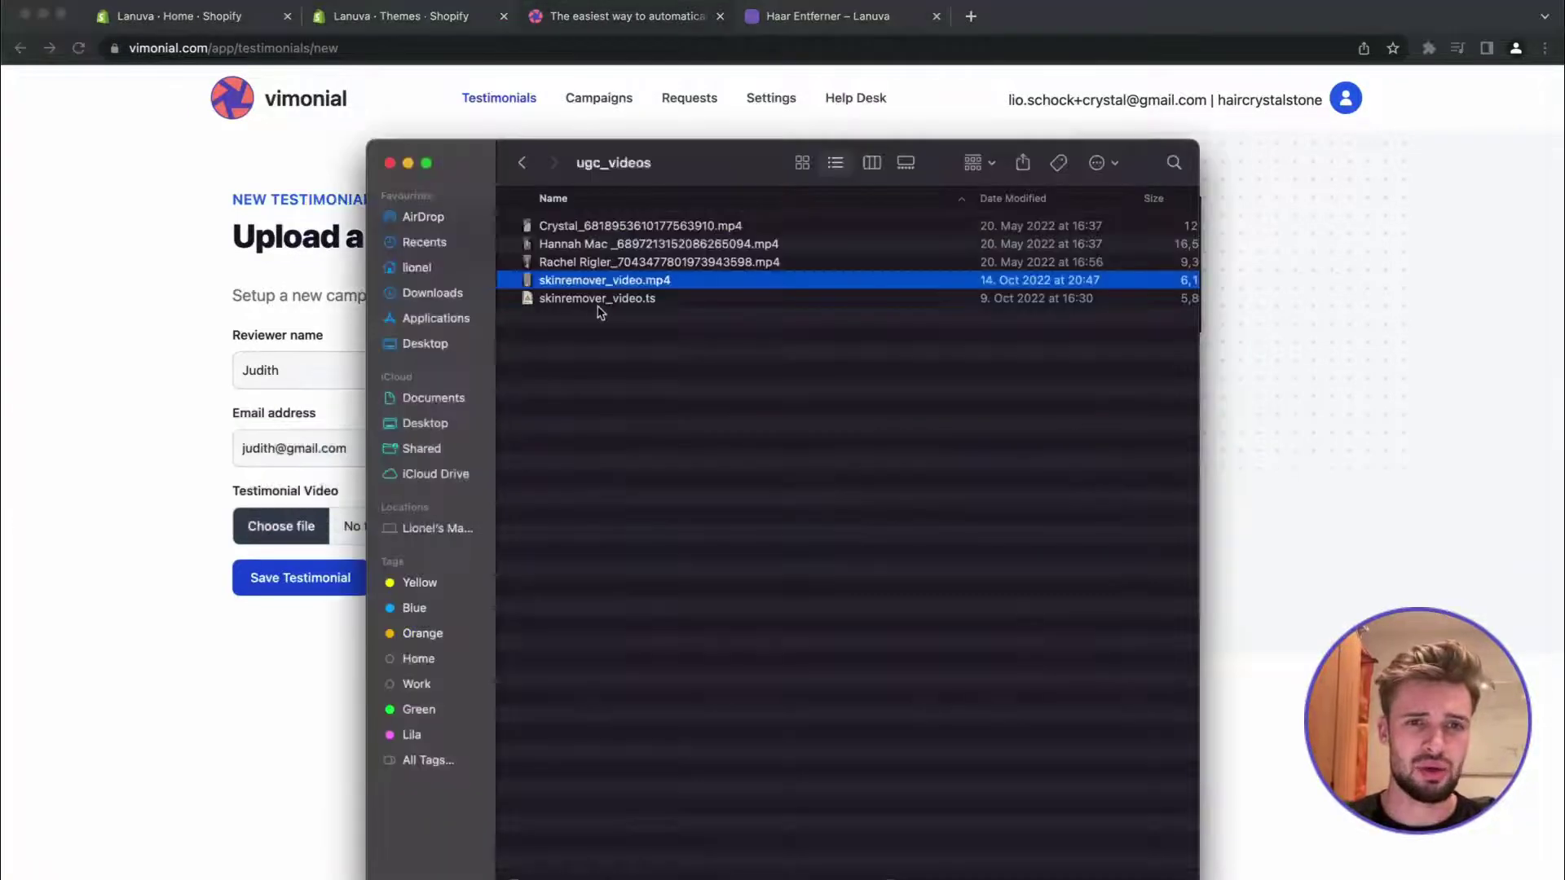
{"action": "left_click_drag", "start_coordinate": [586, 264], "coordinate": [298, 570]}
{"action": "left_click", "coordinate": [298, 576]}
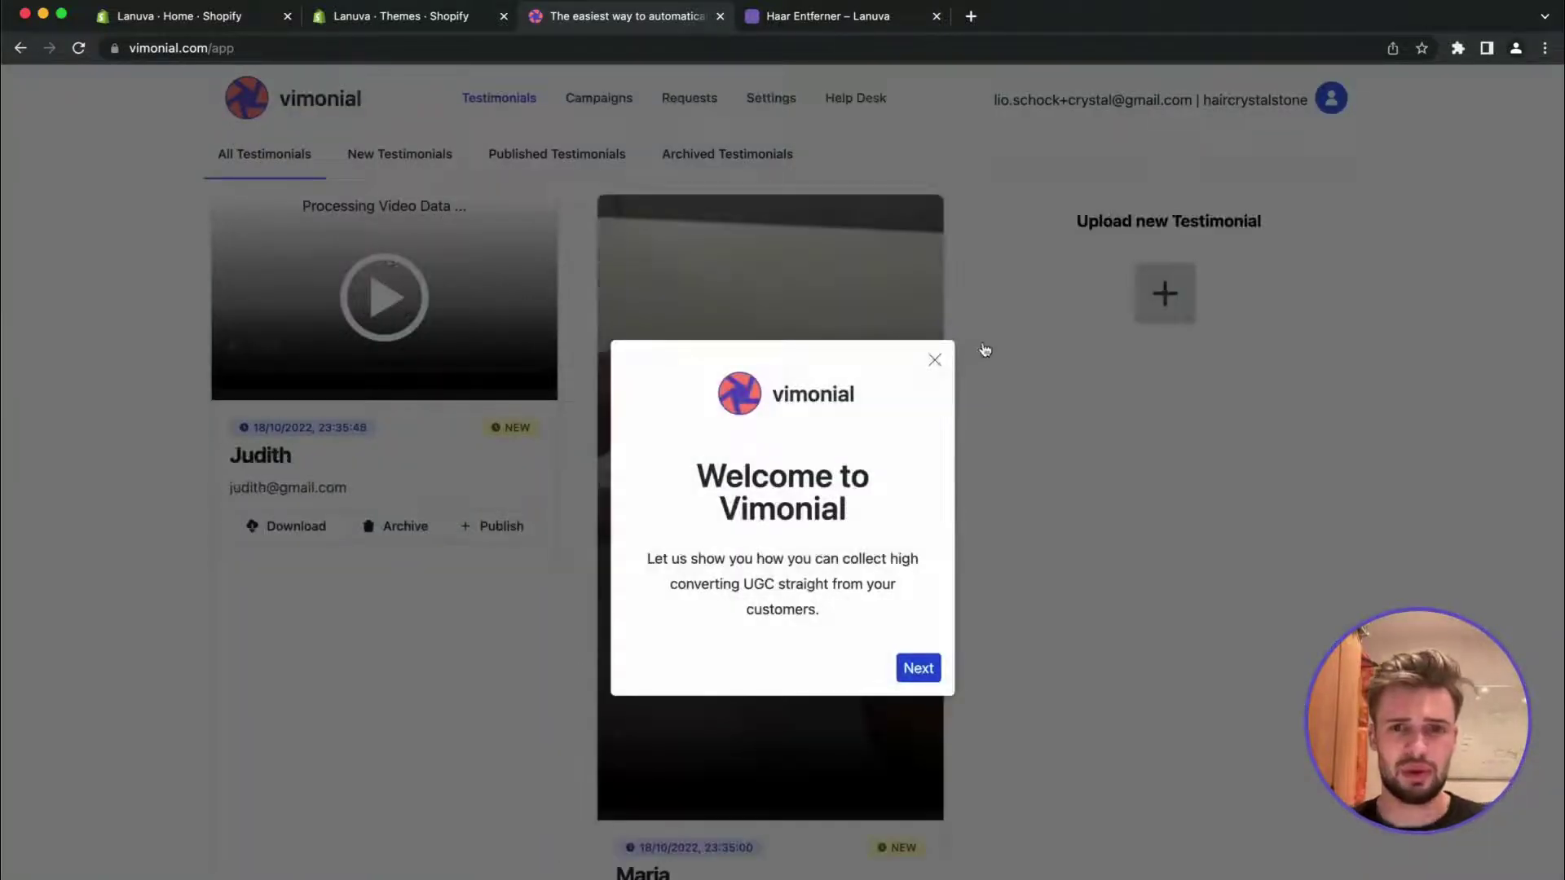
Dismiss the welcome pop-up and open the newest testimonial's details
{"action": "left_click", "coordinate": [935, 360]}
{"action": "scroll", "coordinate": [647, 576], "scroll_direction": "down", "scroll_amount": 2}
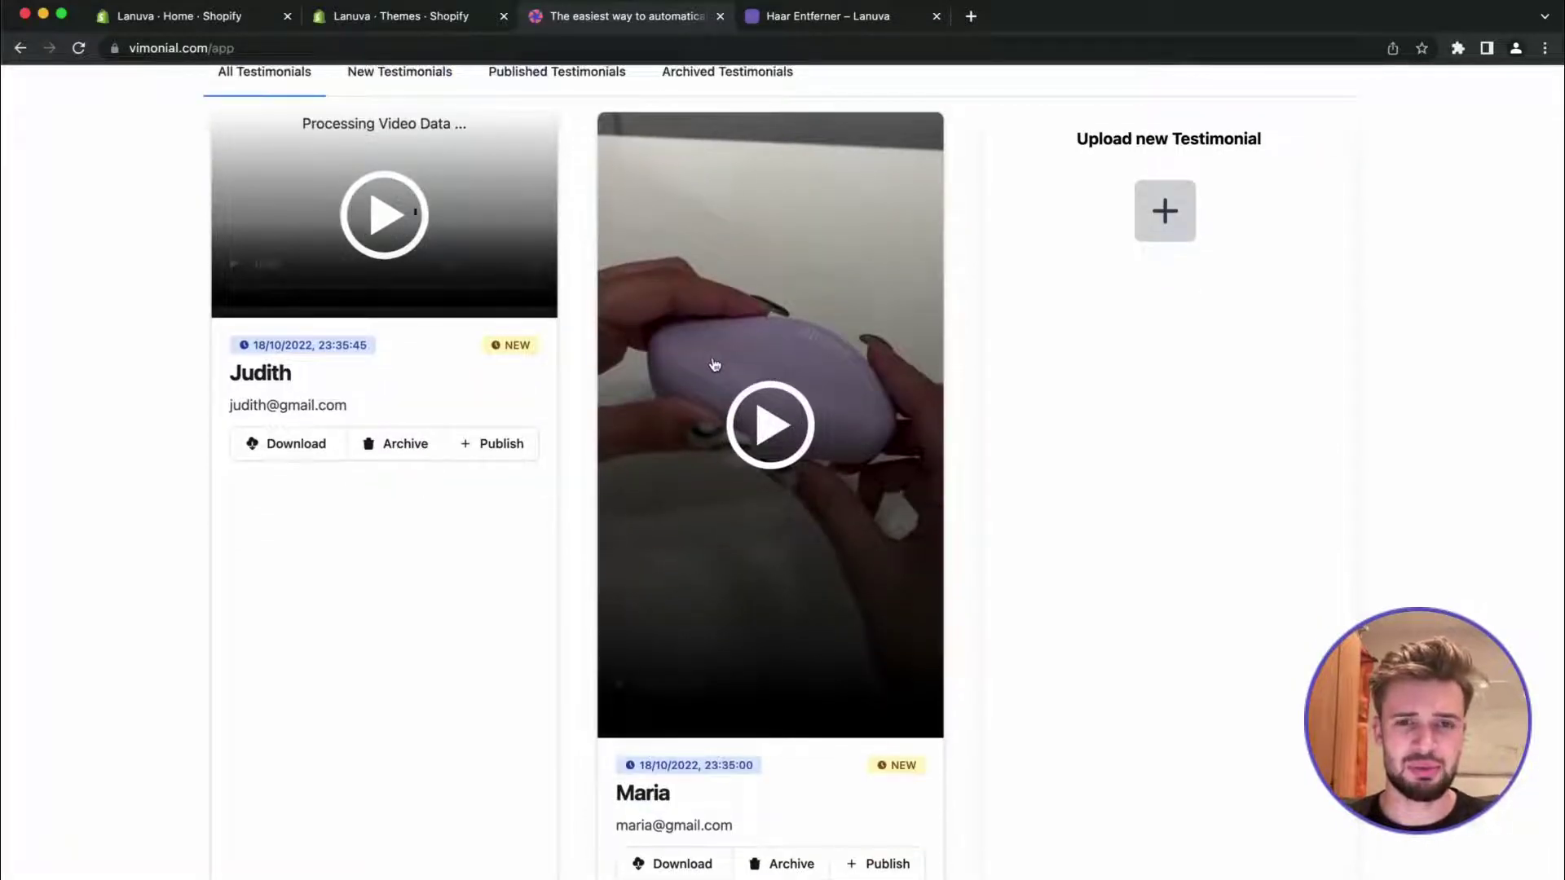
{"action": "left_click", "coordinate": [518, 369]}
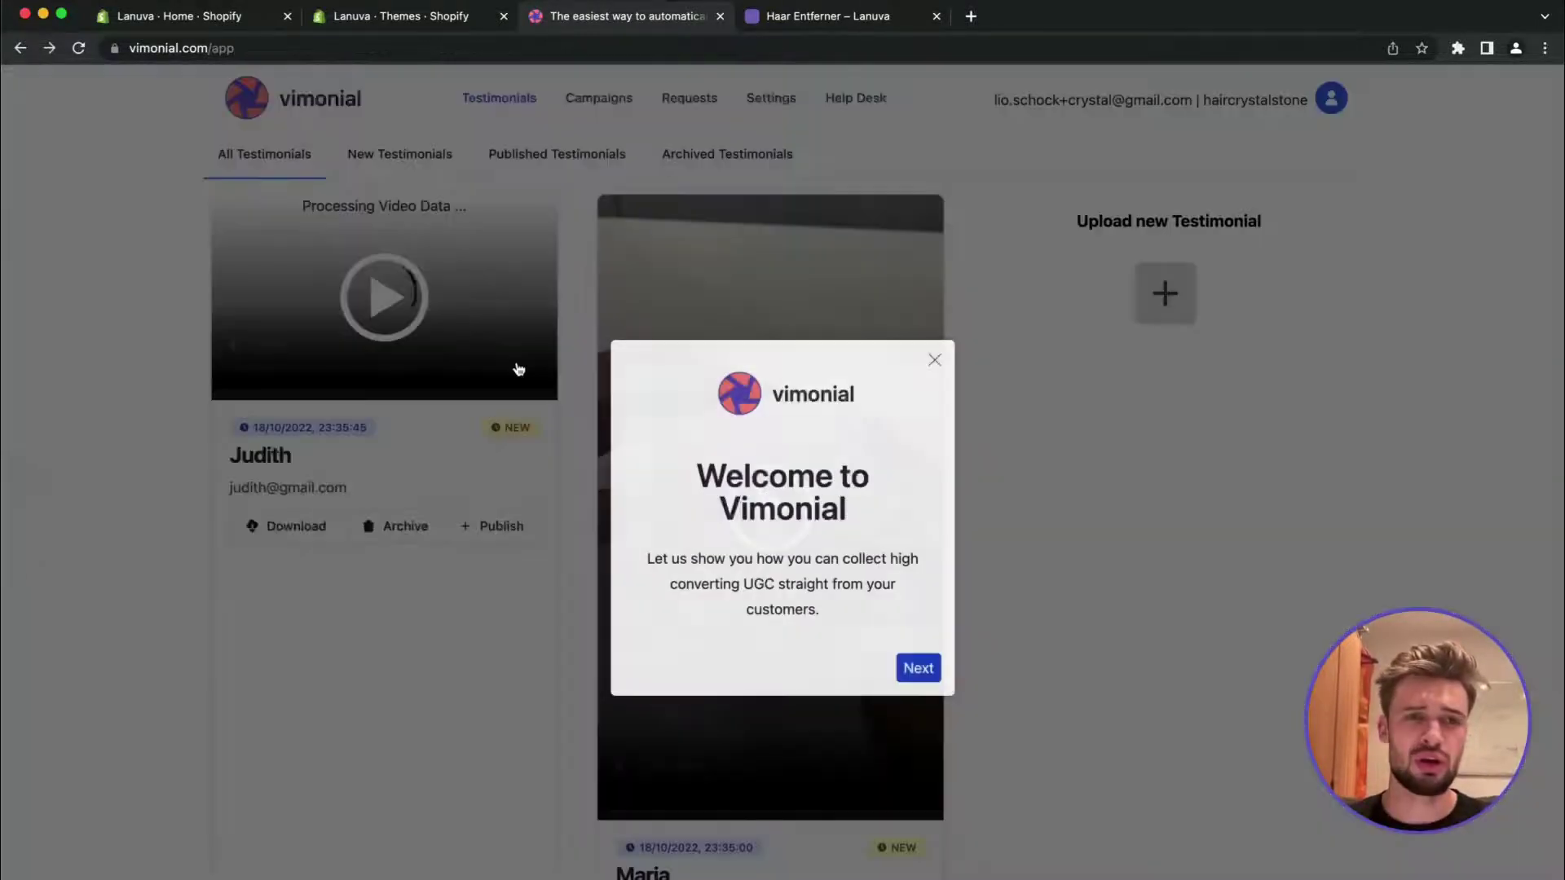
{"action": "left_click", "coordinate": [935, 361]}
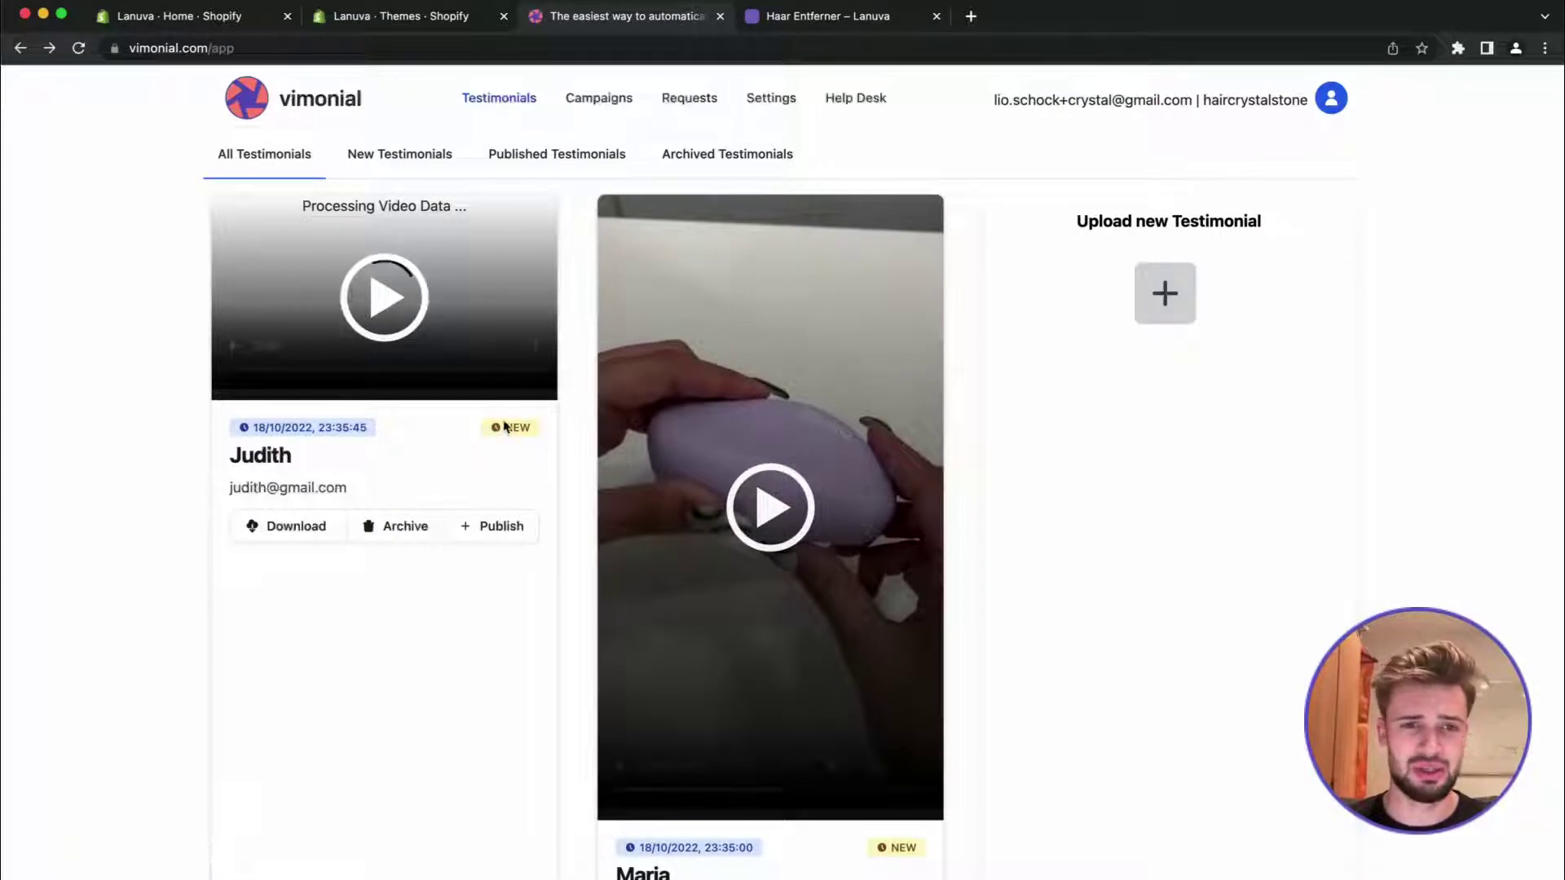
Publish both testimonials and return to the Shopify themes page
{"action": "scroll", "coordinate": [507, 428], "scroll_direction": "down", "scroll_amount": 1}
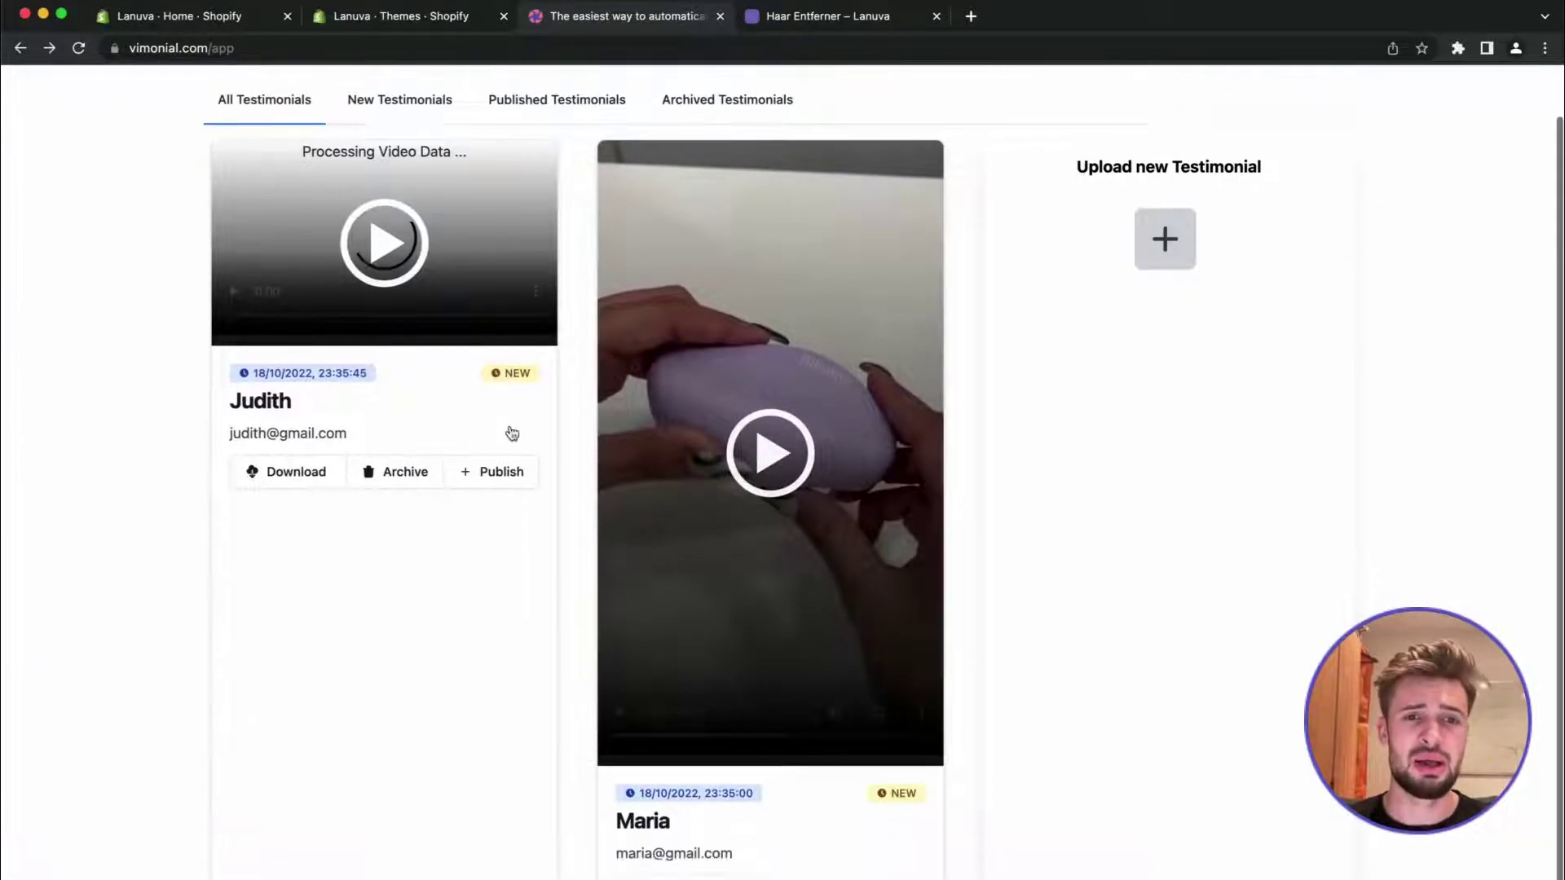
{"action": "left_click", "coordinate": [884, 863]}
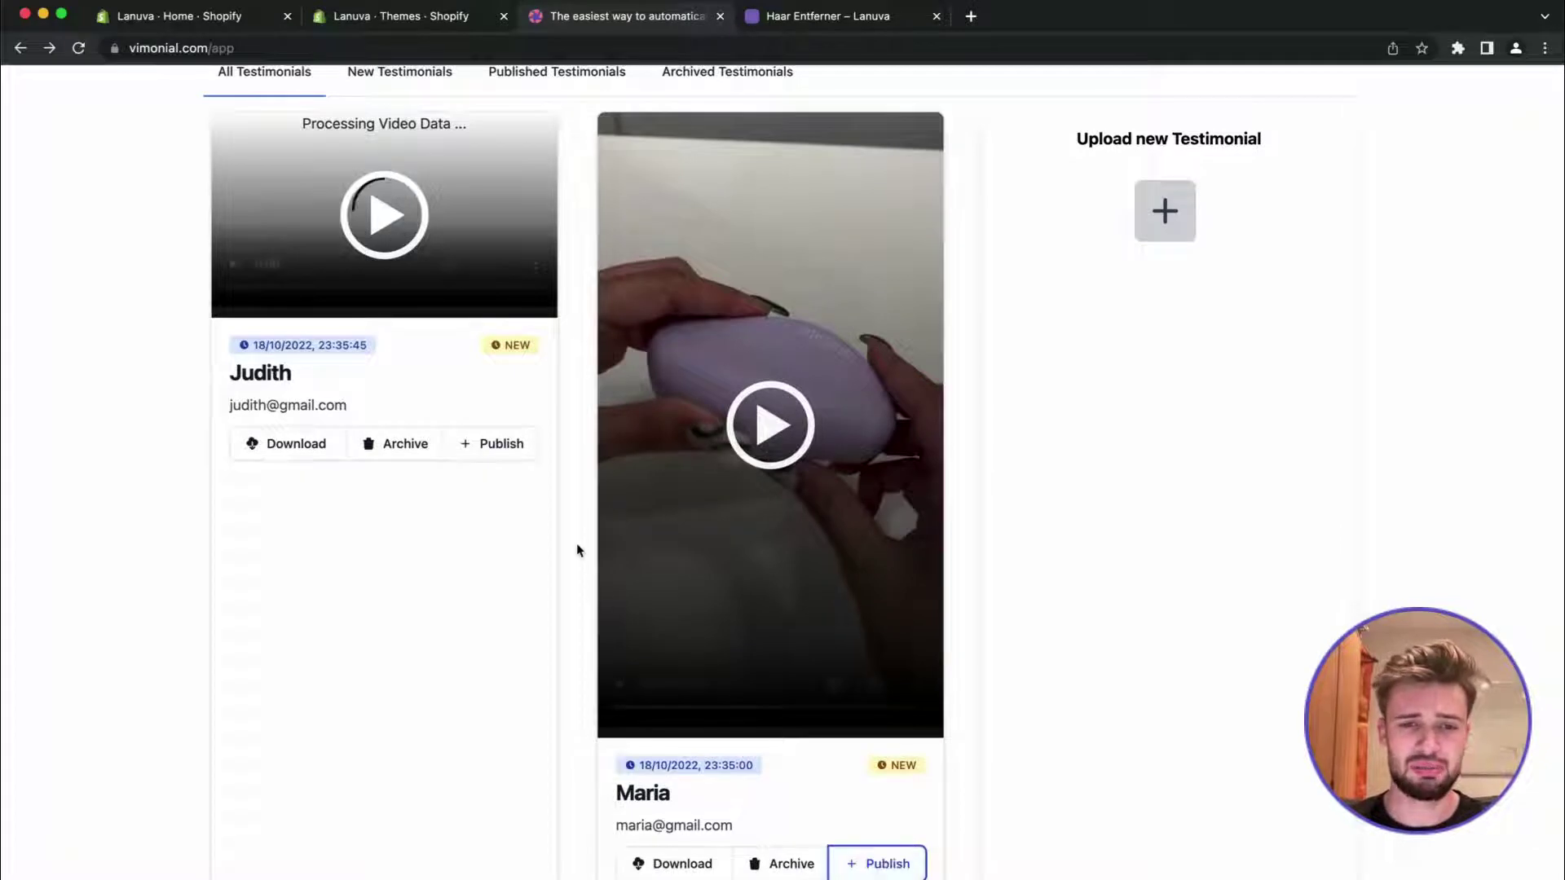
{"action": "left_click", "coordinate": [500, 454]}
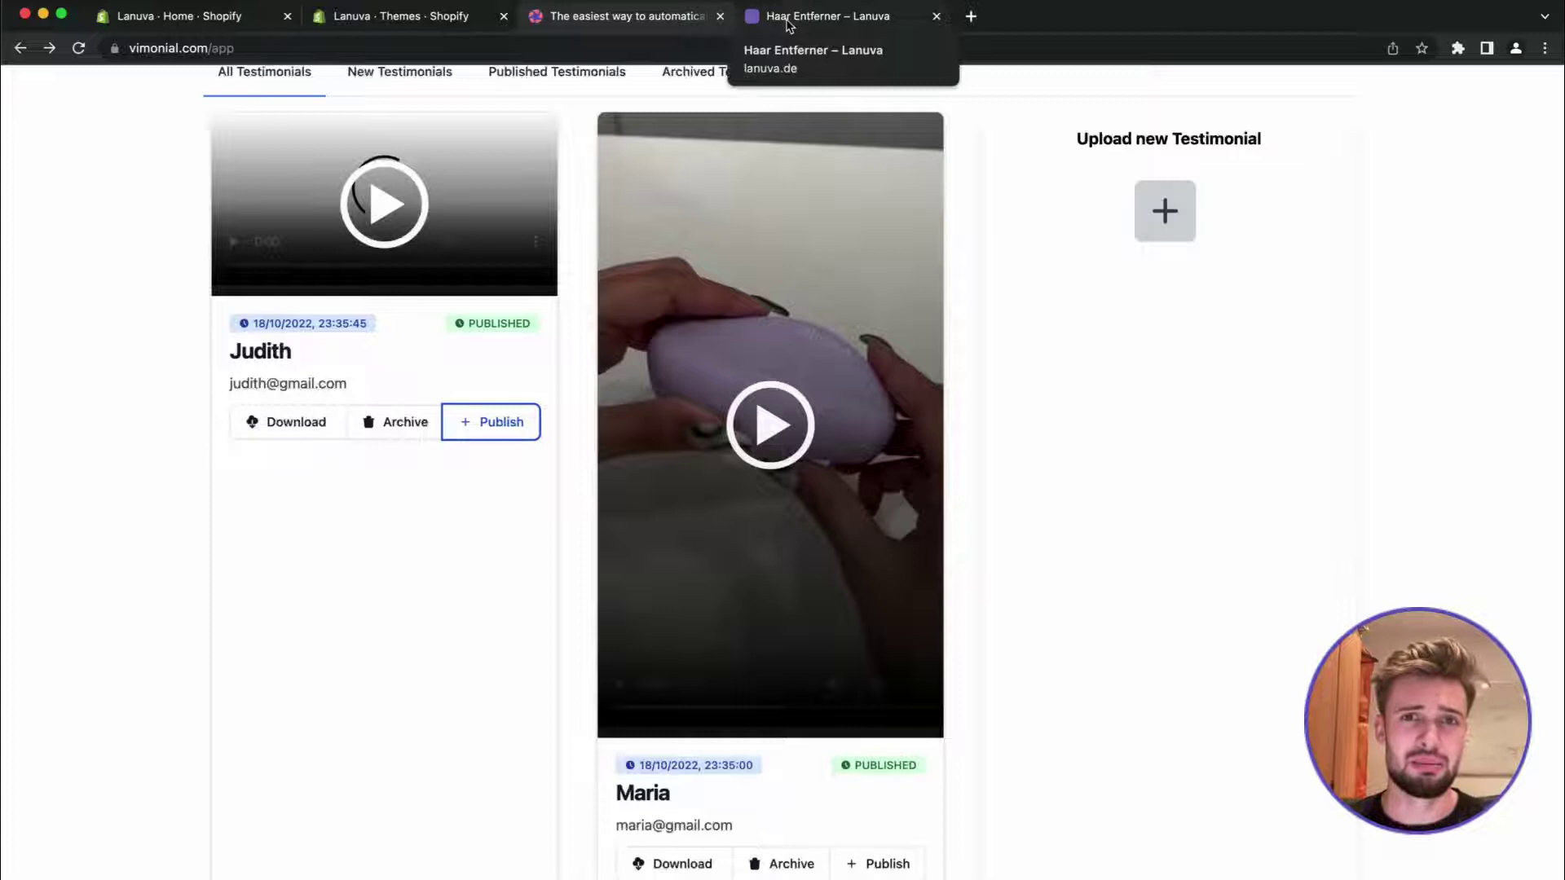
{"action": "left_click", "coordinate": [384, 26]}
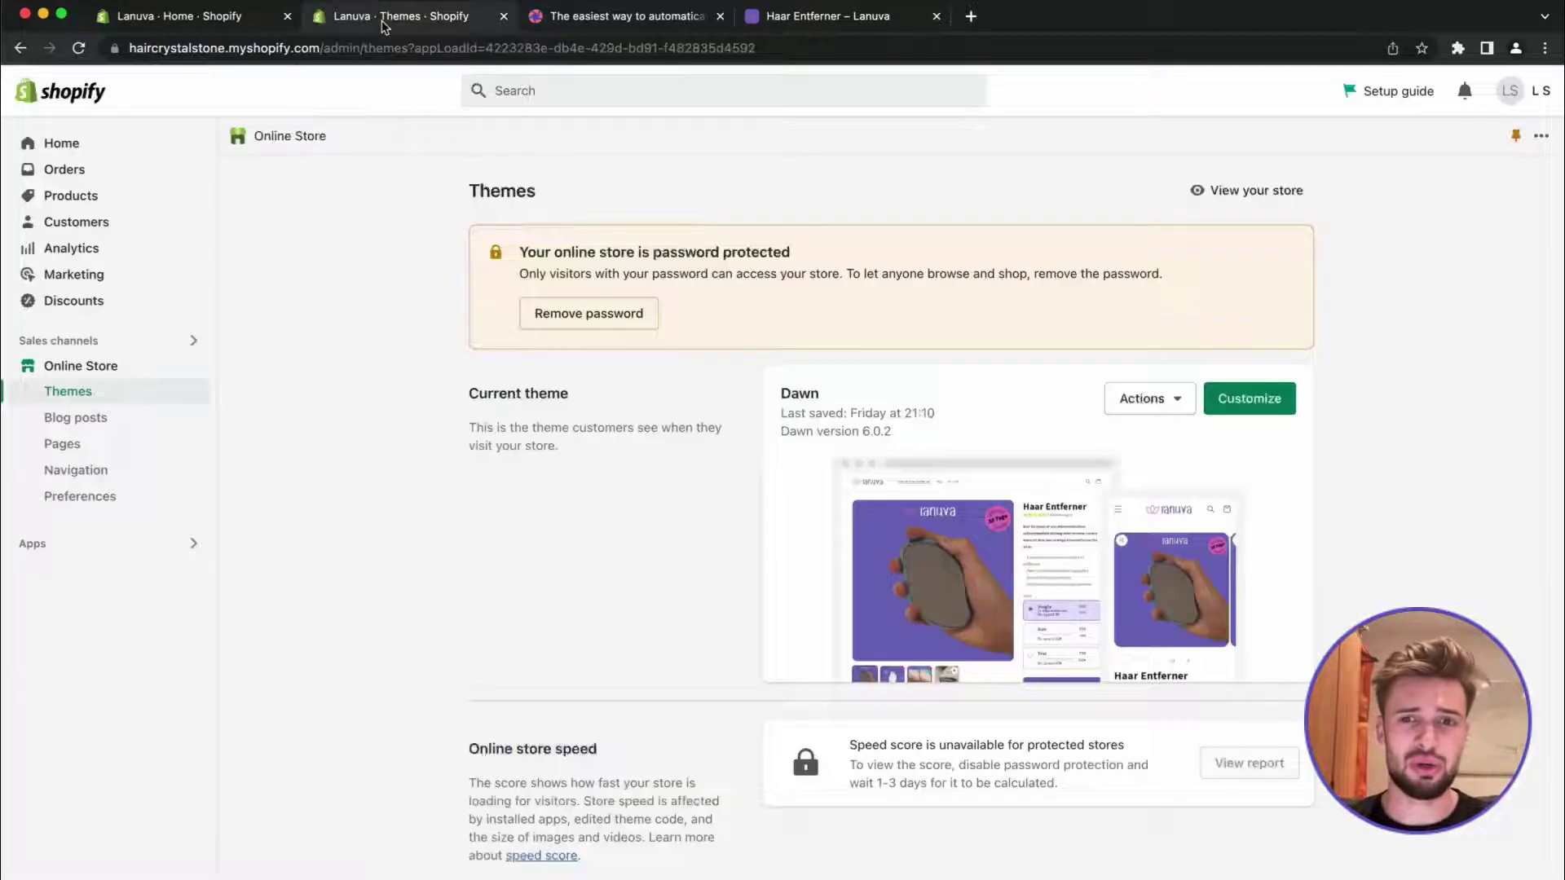
Open the Dawn theme editor and delete the old apps section from the product template
{"action": "left_click", "coordinate": [1248, 399]}
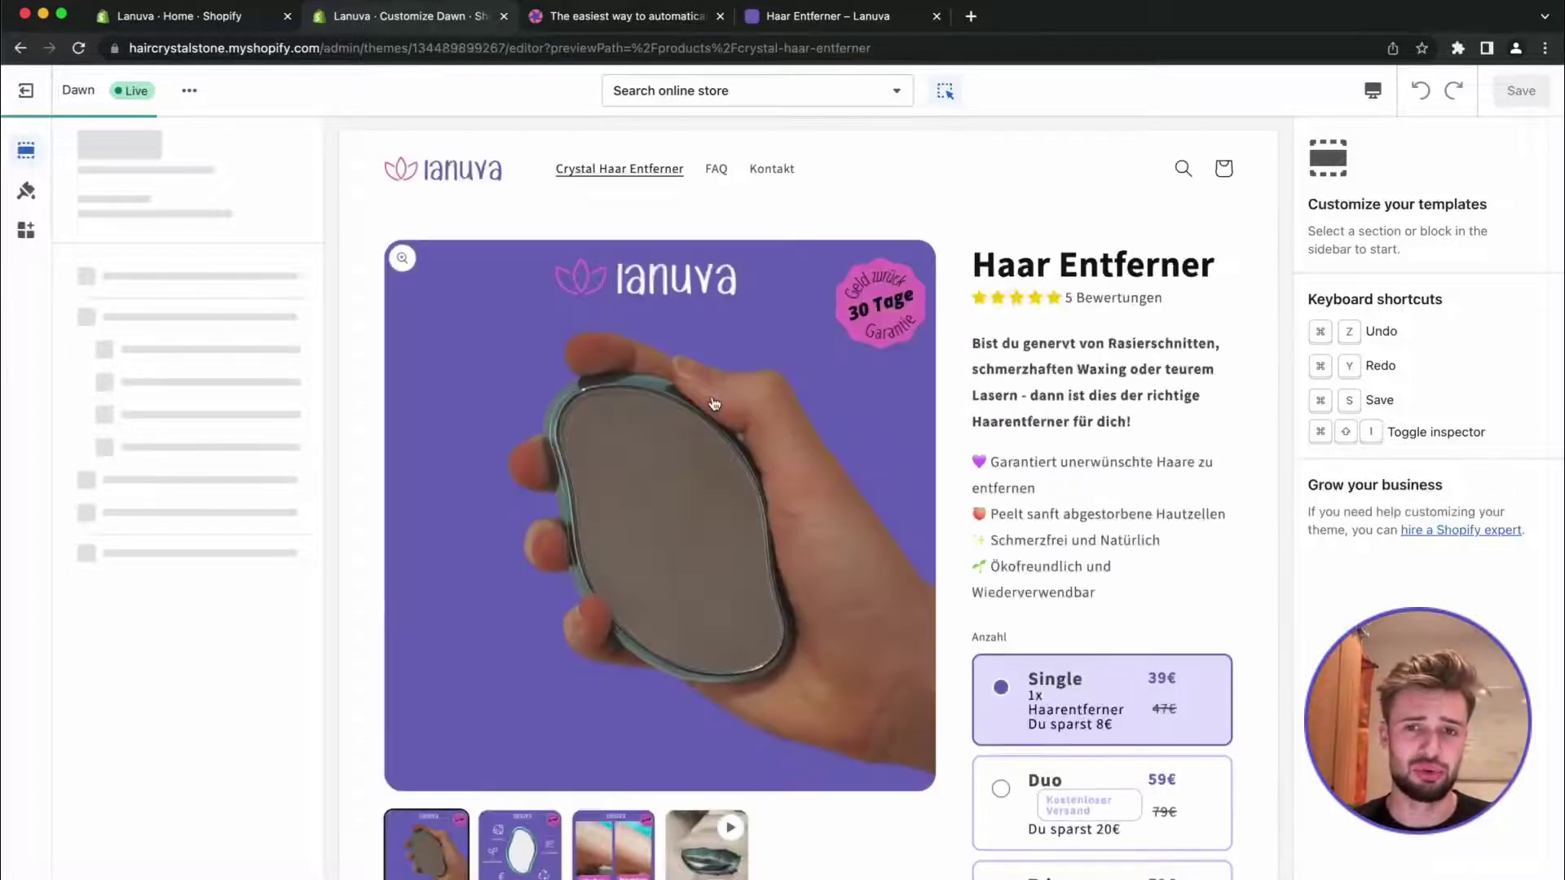
{"action": "scroll", "coordinate": [712, 395], "scroll_direction": "down", "scroll_amount": 5}
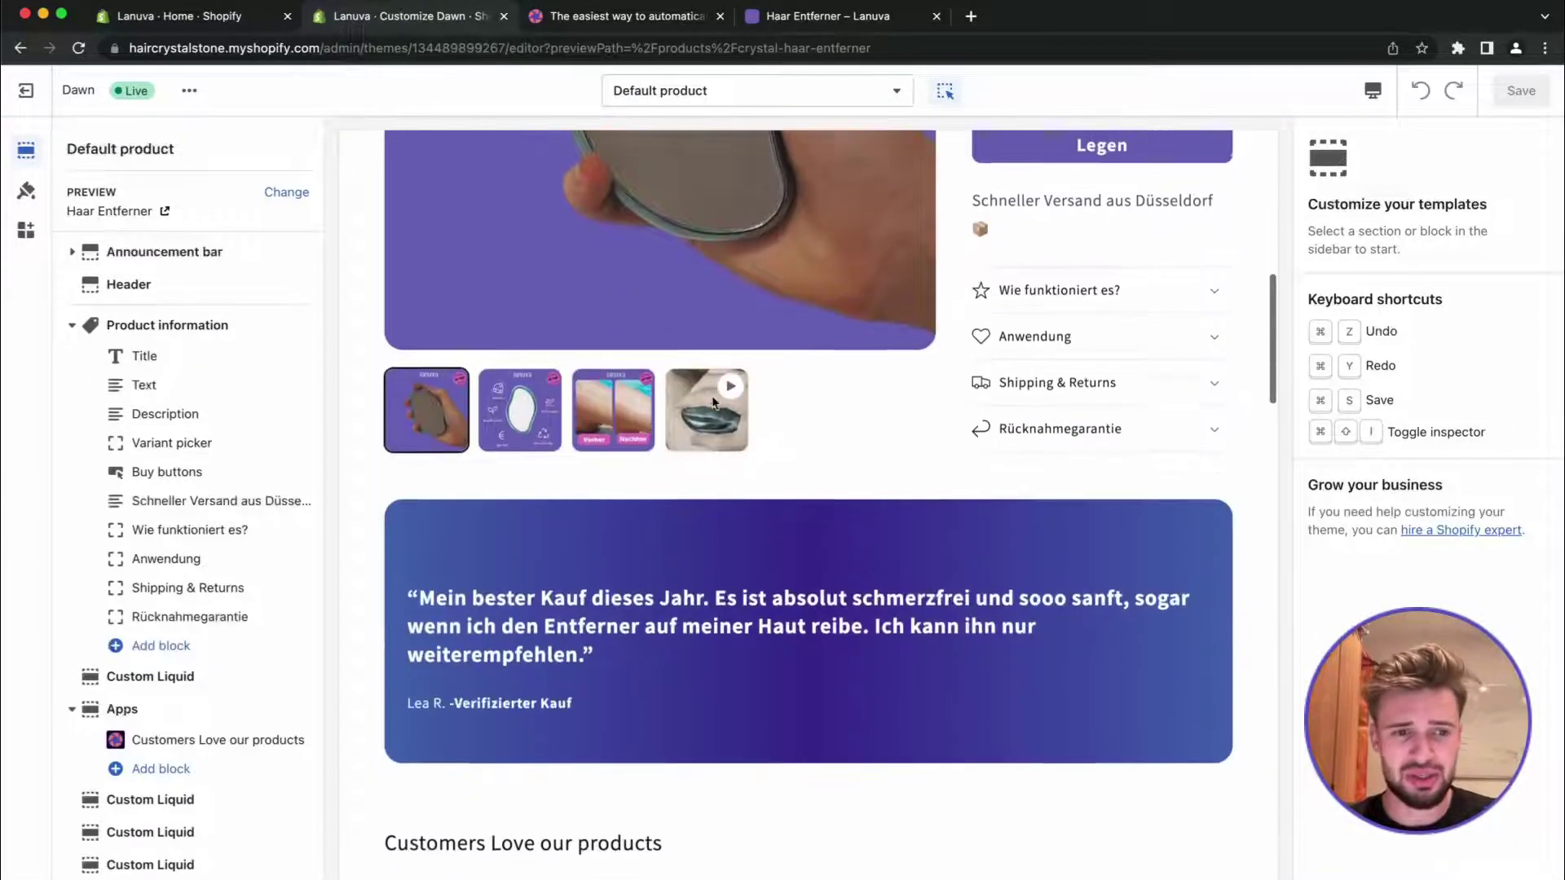
{"action": "scroll", "coordinate": [196, 718], "scroll_direction": "down", "scroll_amount": 2}
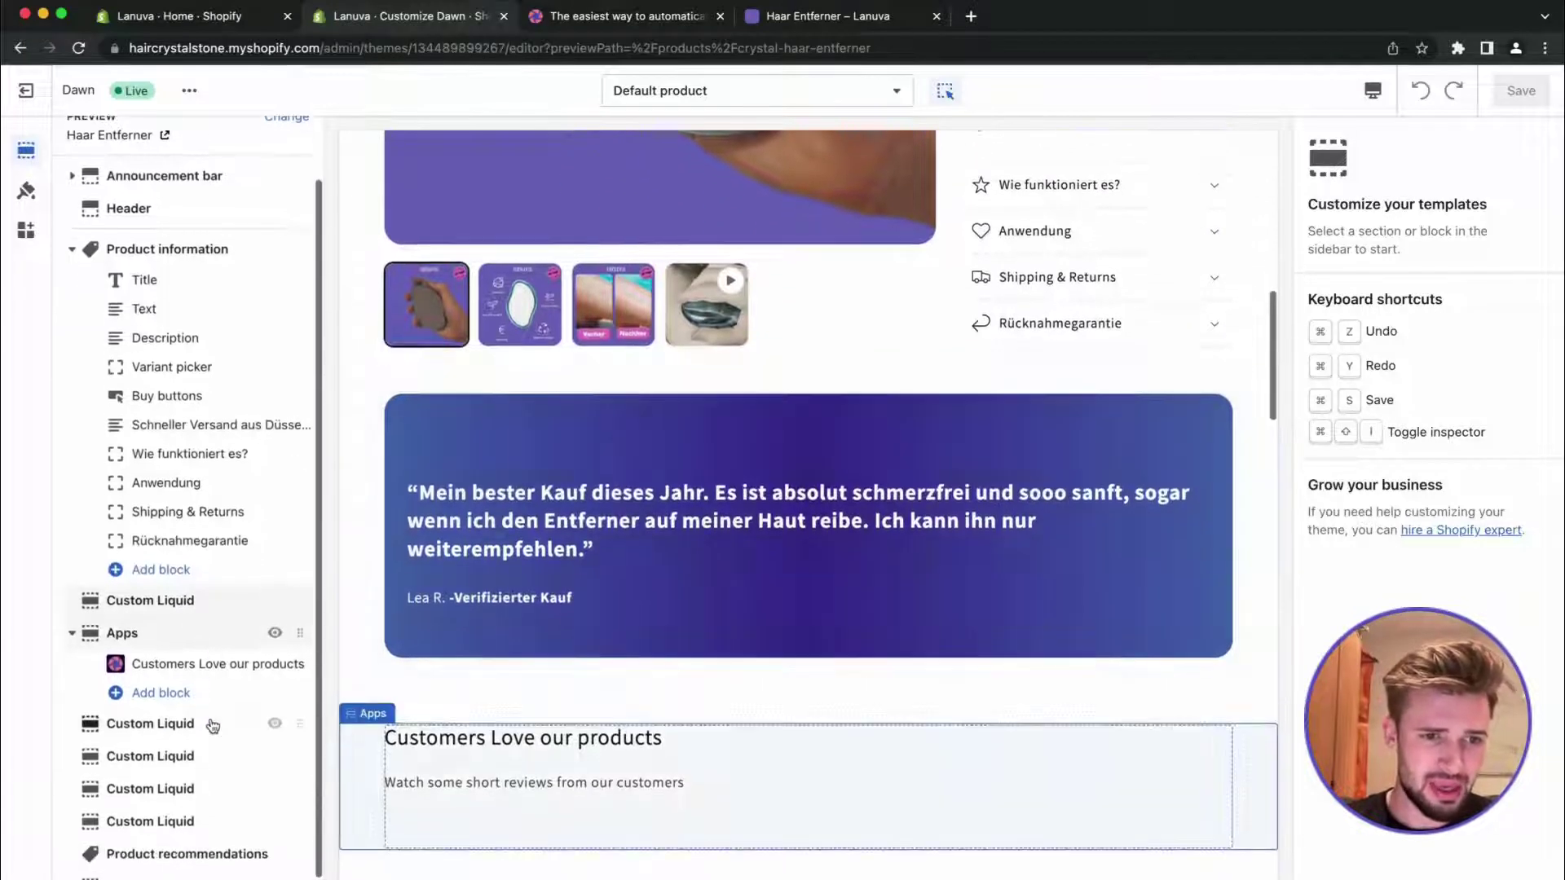
{"action": "left_click", "coordinate": [193, 641]}
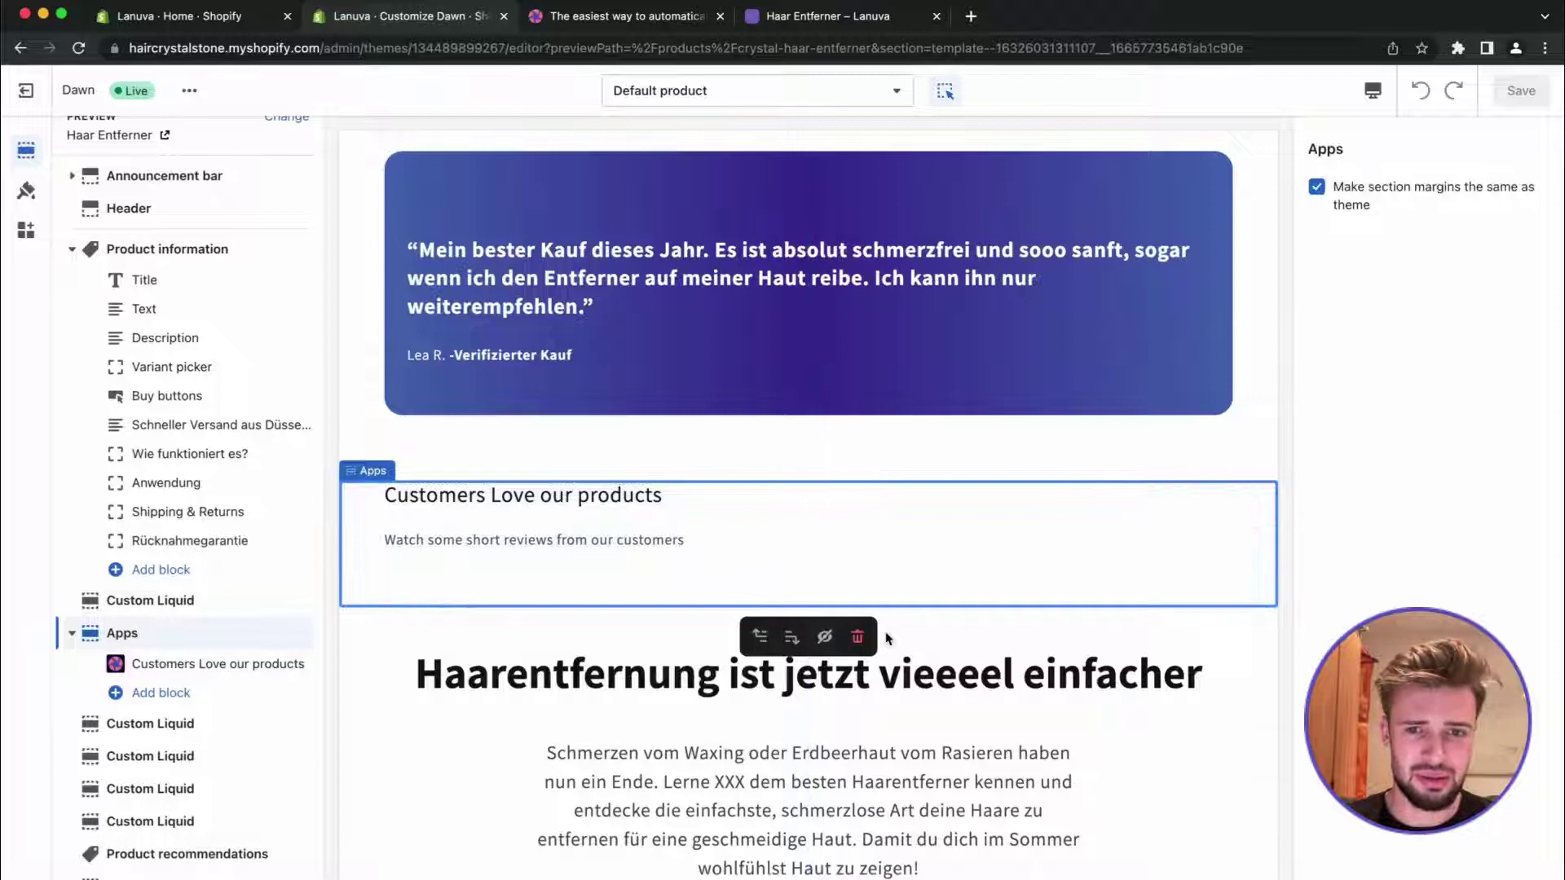
{"action": "left_click", "coordinate": [857, 636]}
Add a Vimonial Reviews section and move it up under the quote banner
{"action": "scroll", "coordinate": [245, 721], "scroll_direction": "down", "scroll_amount": 1}
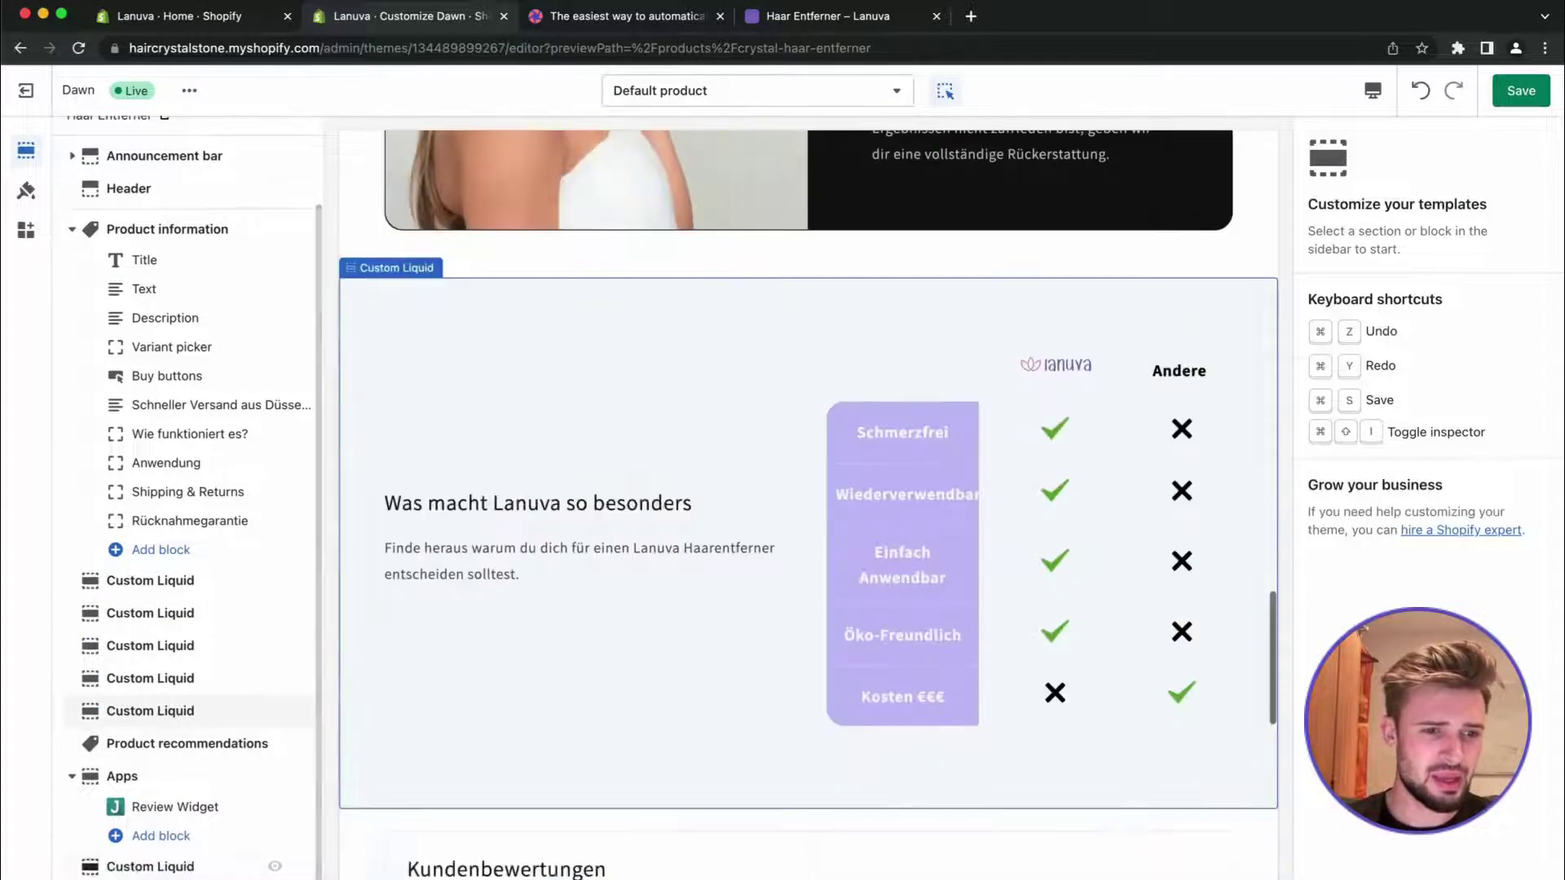
{"action": "left_click", "coordinate": [196, 695]}
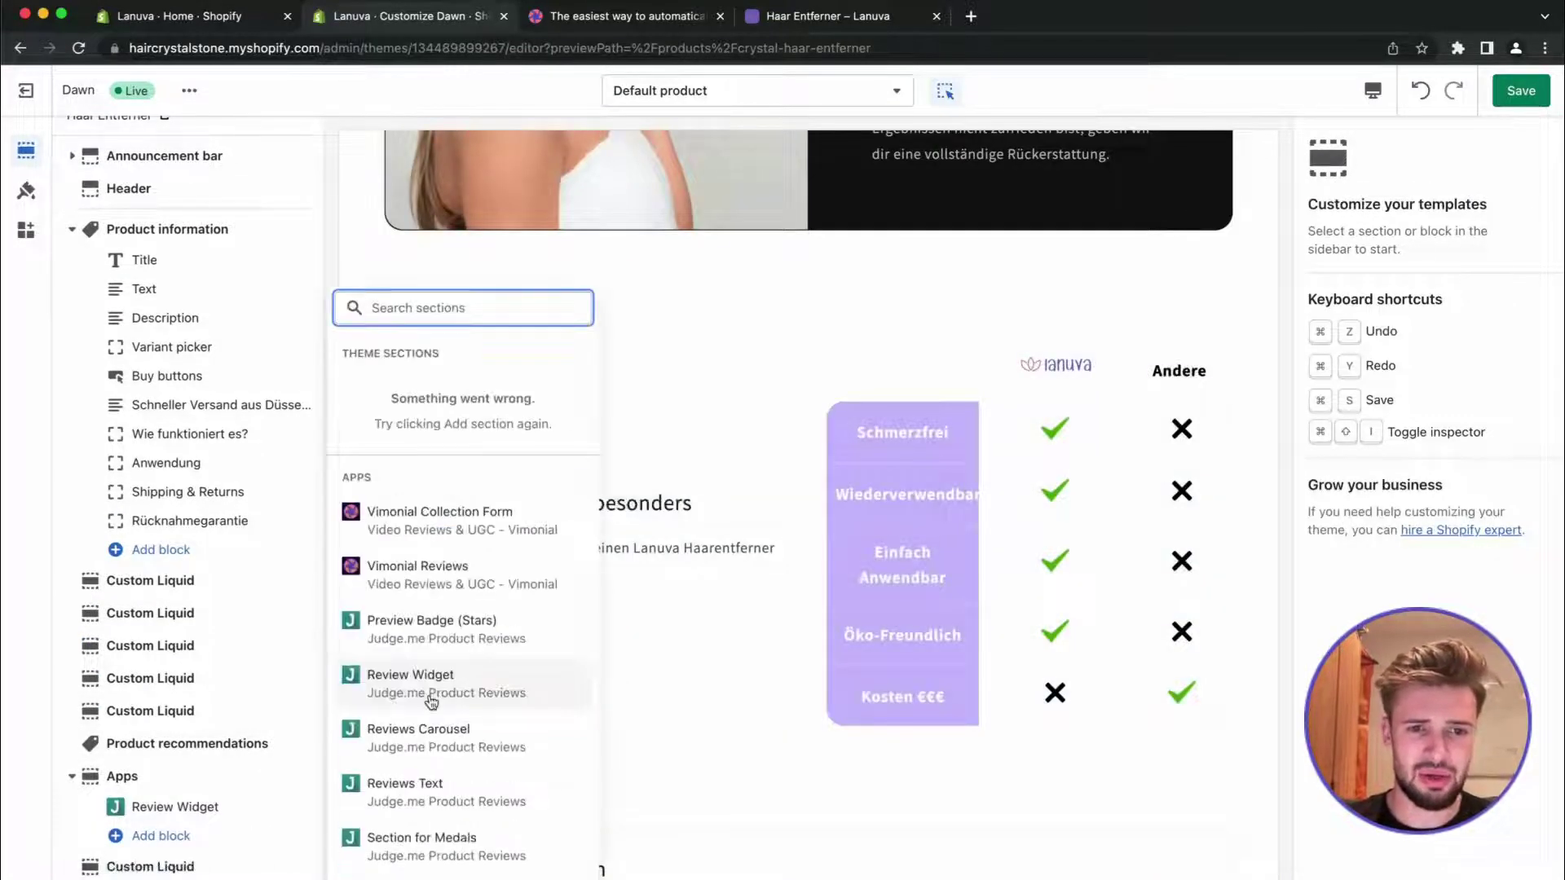
{"action": "left_click", "coordinate": [432, 569]}
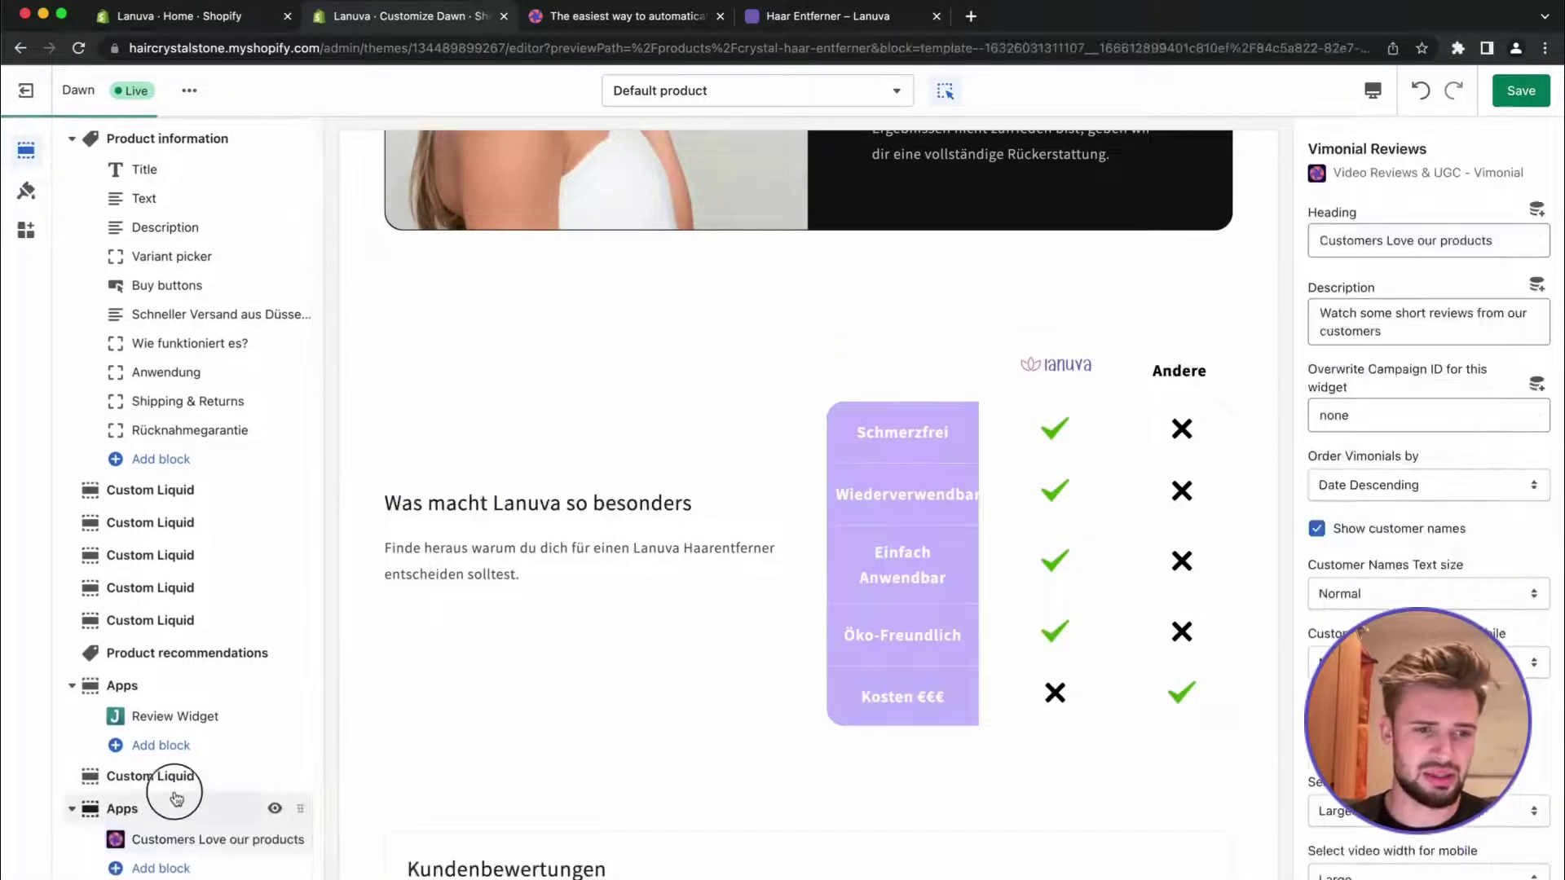
{"action": "left_click", "coordinate": [213, 839]}
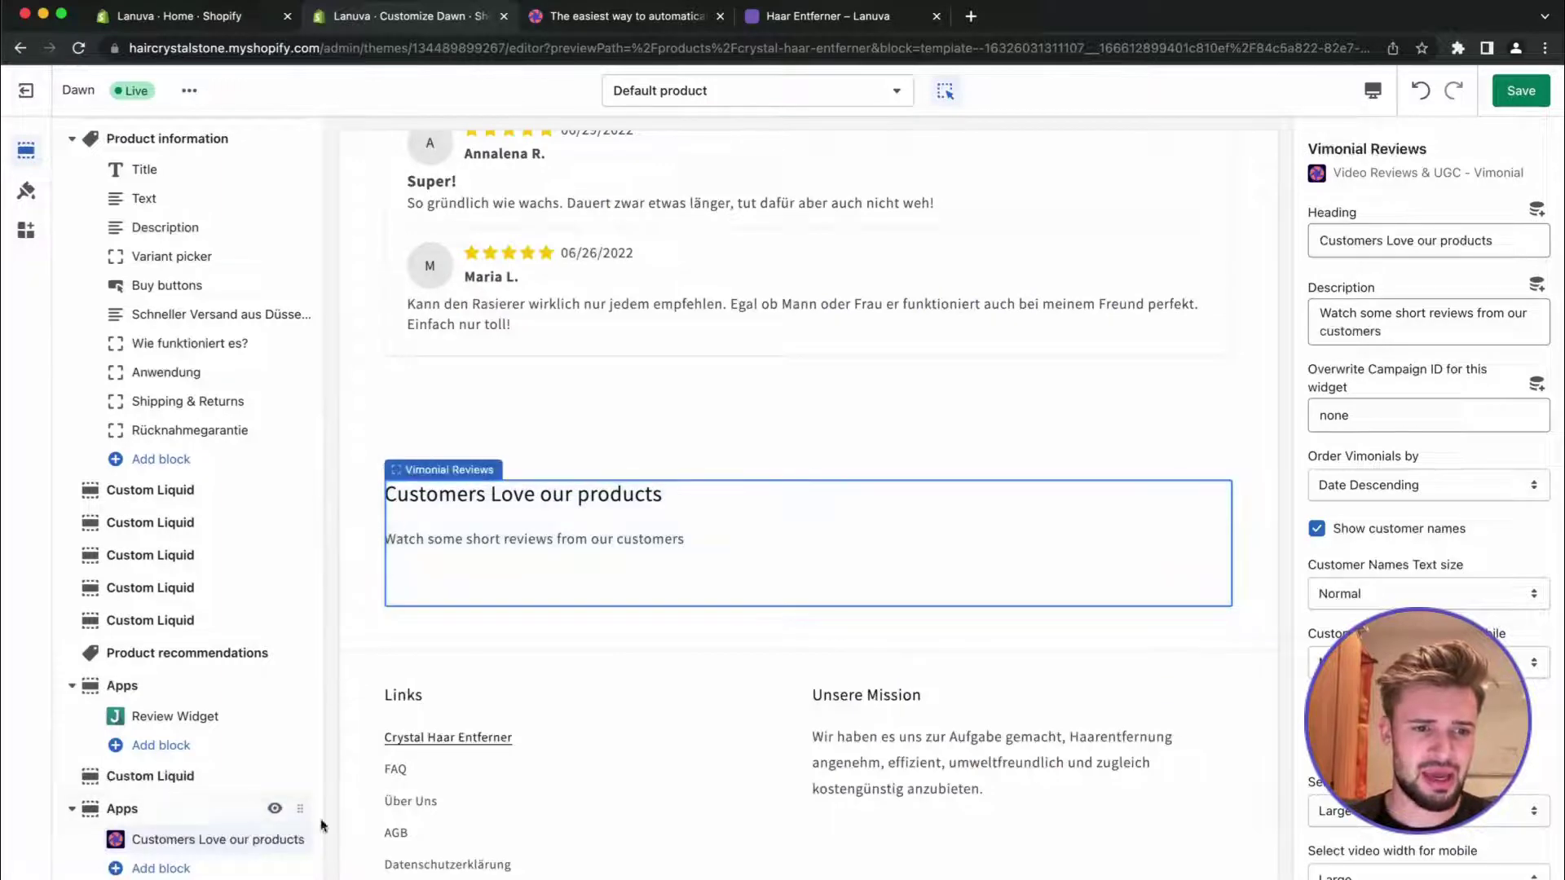
{"action": "left_click_drag", "start_coordinate": [295, 807], "coordinate": [252, 509]}
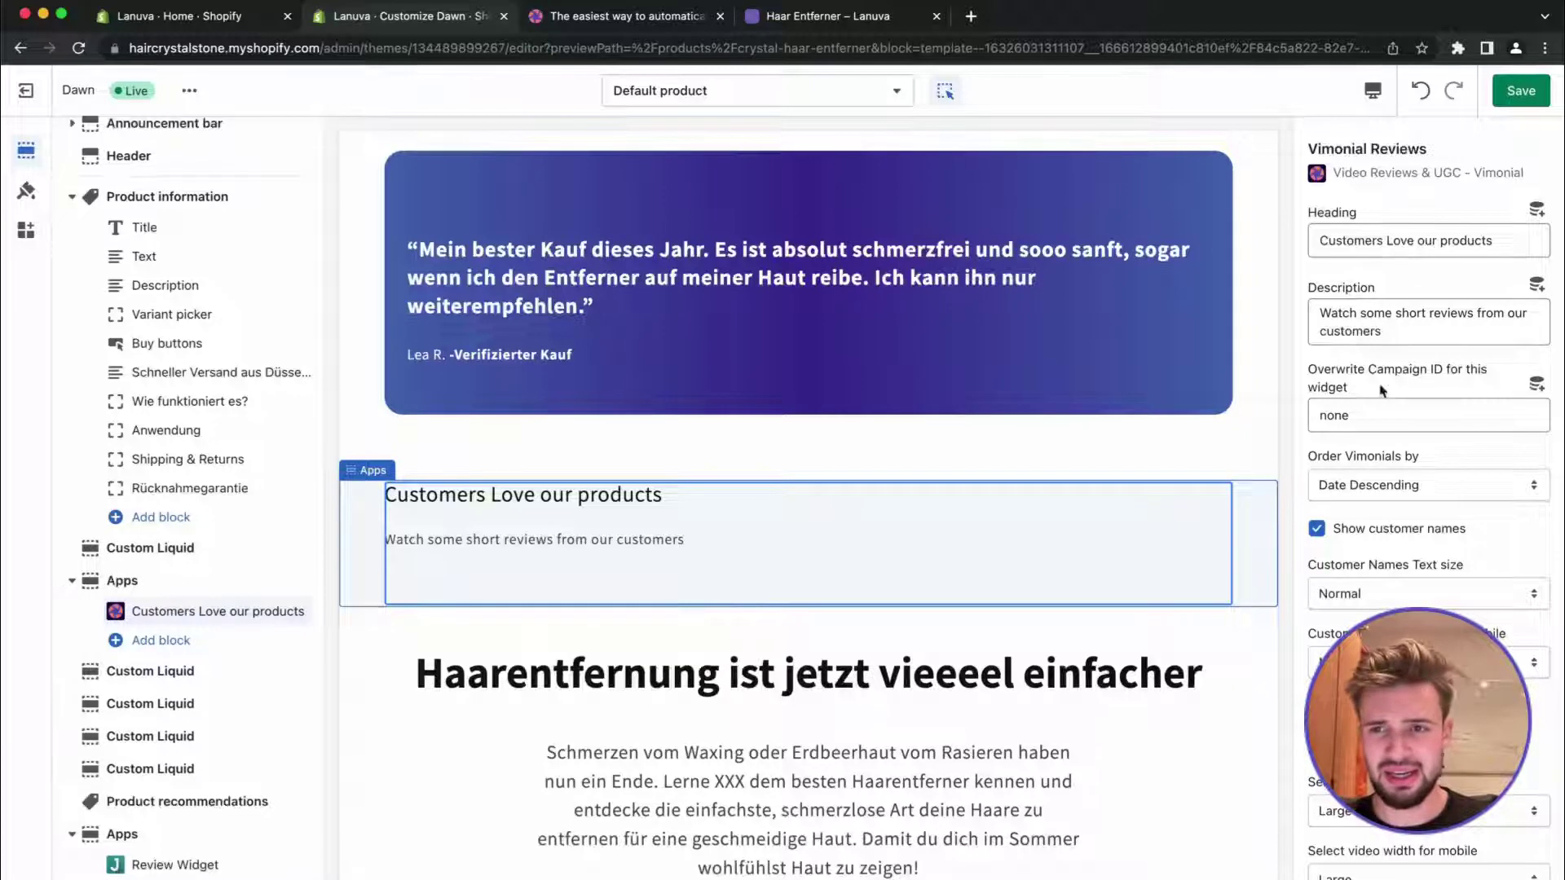
Save the theme editor changes and return to the Vimonial testimonials dashboard
{"action": "scroll", "coordinate": [1382, 391], "scroll_direction": "down", "scroll_amount": 6}
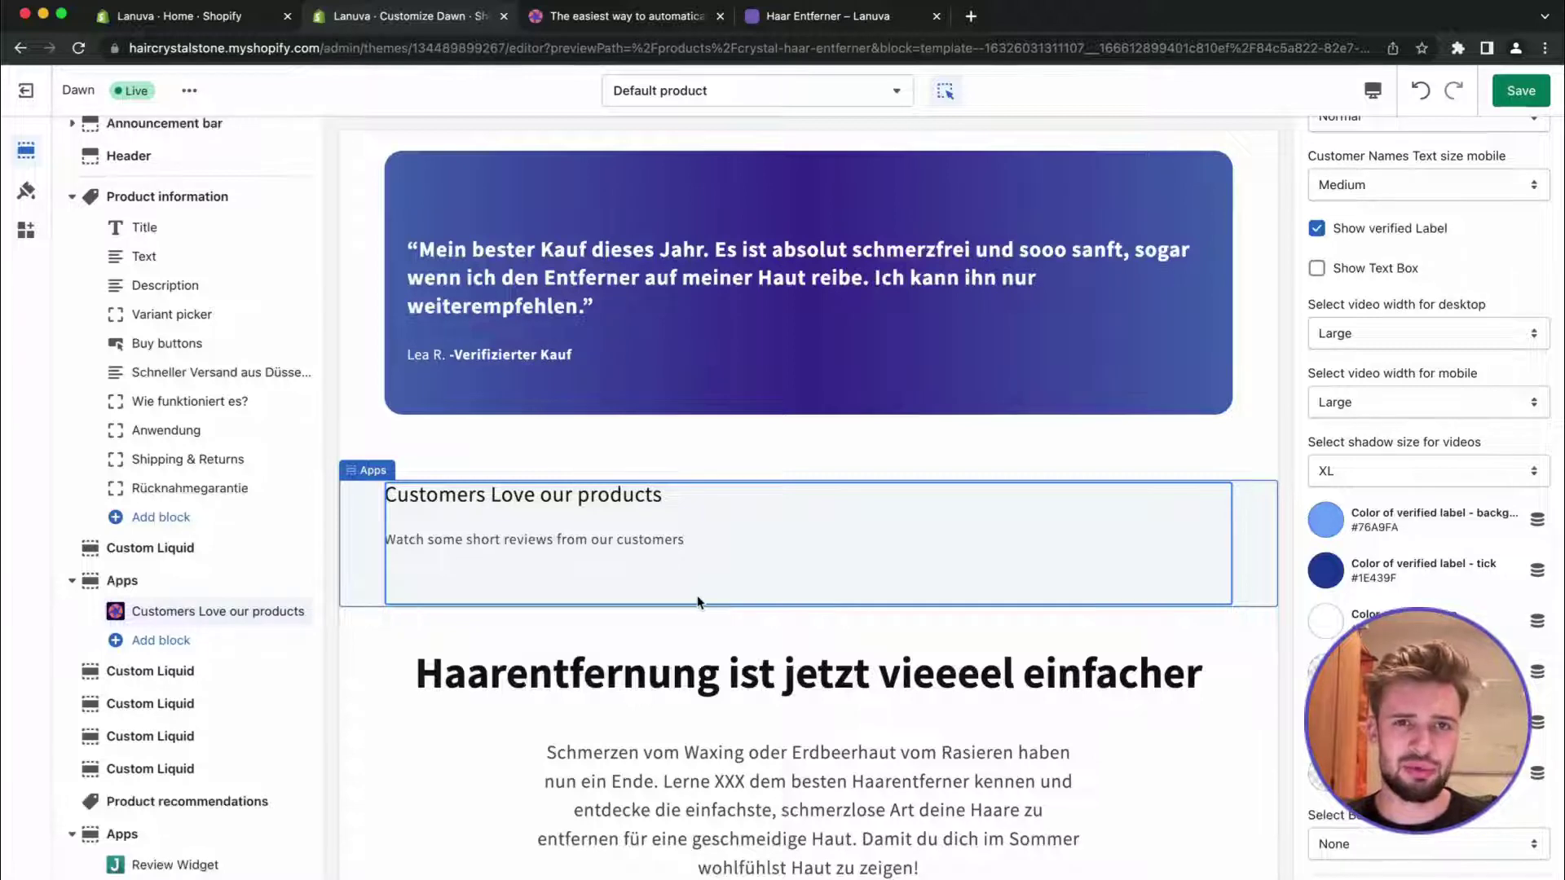
{"action": "left_click", "coordinate": [1502, 98]}
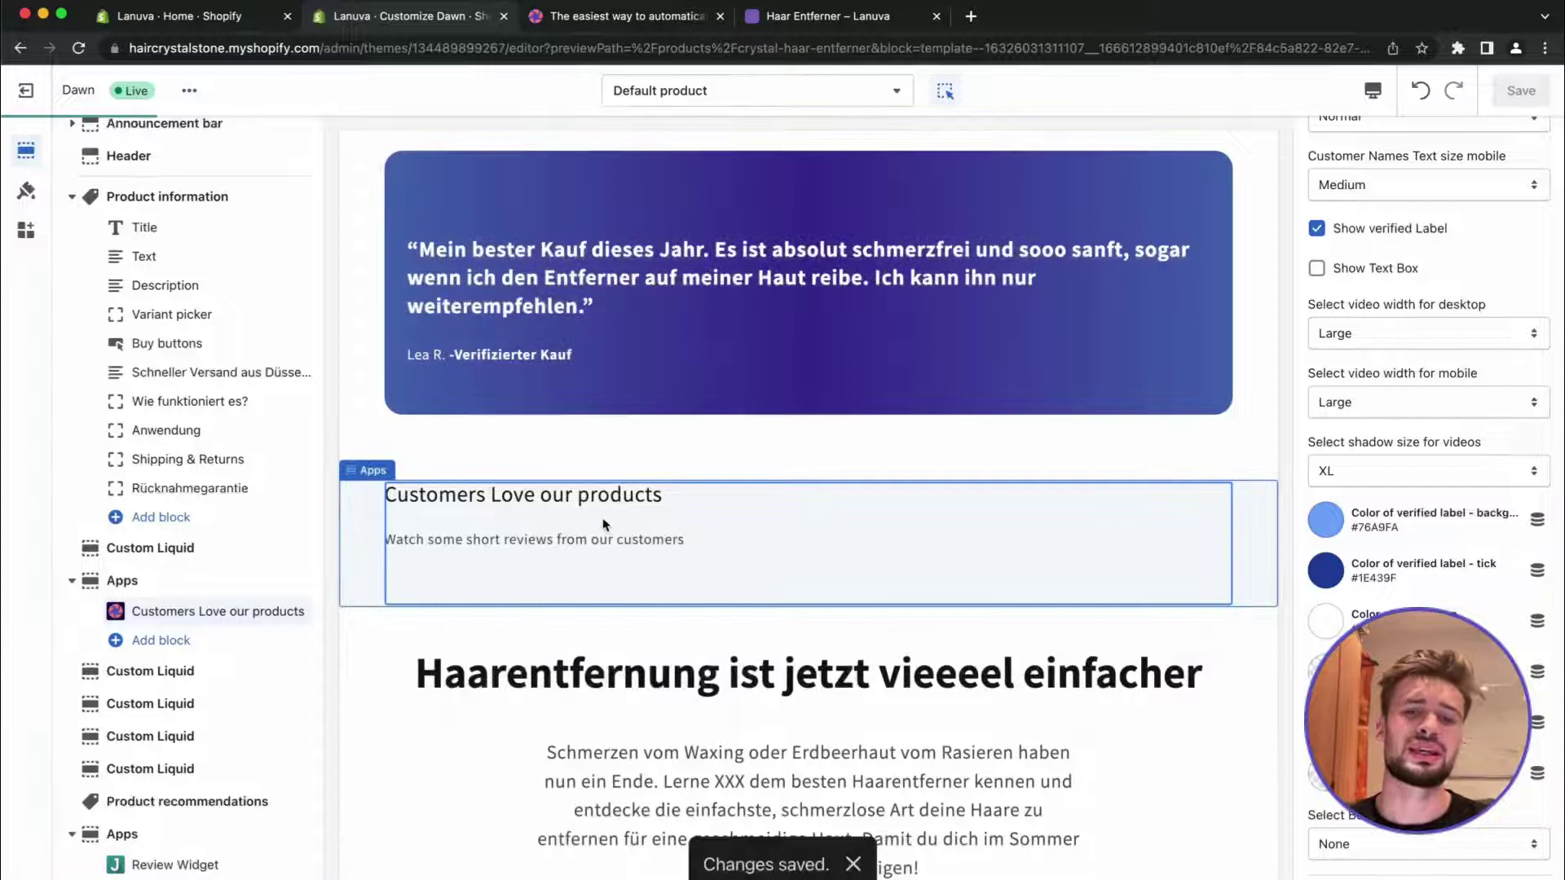
{"action": "left_click", "coordinate": [619, 20]}
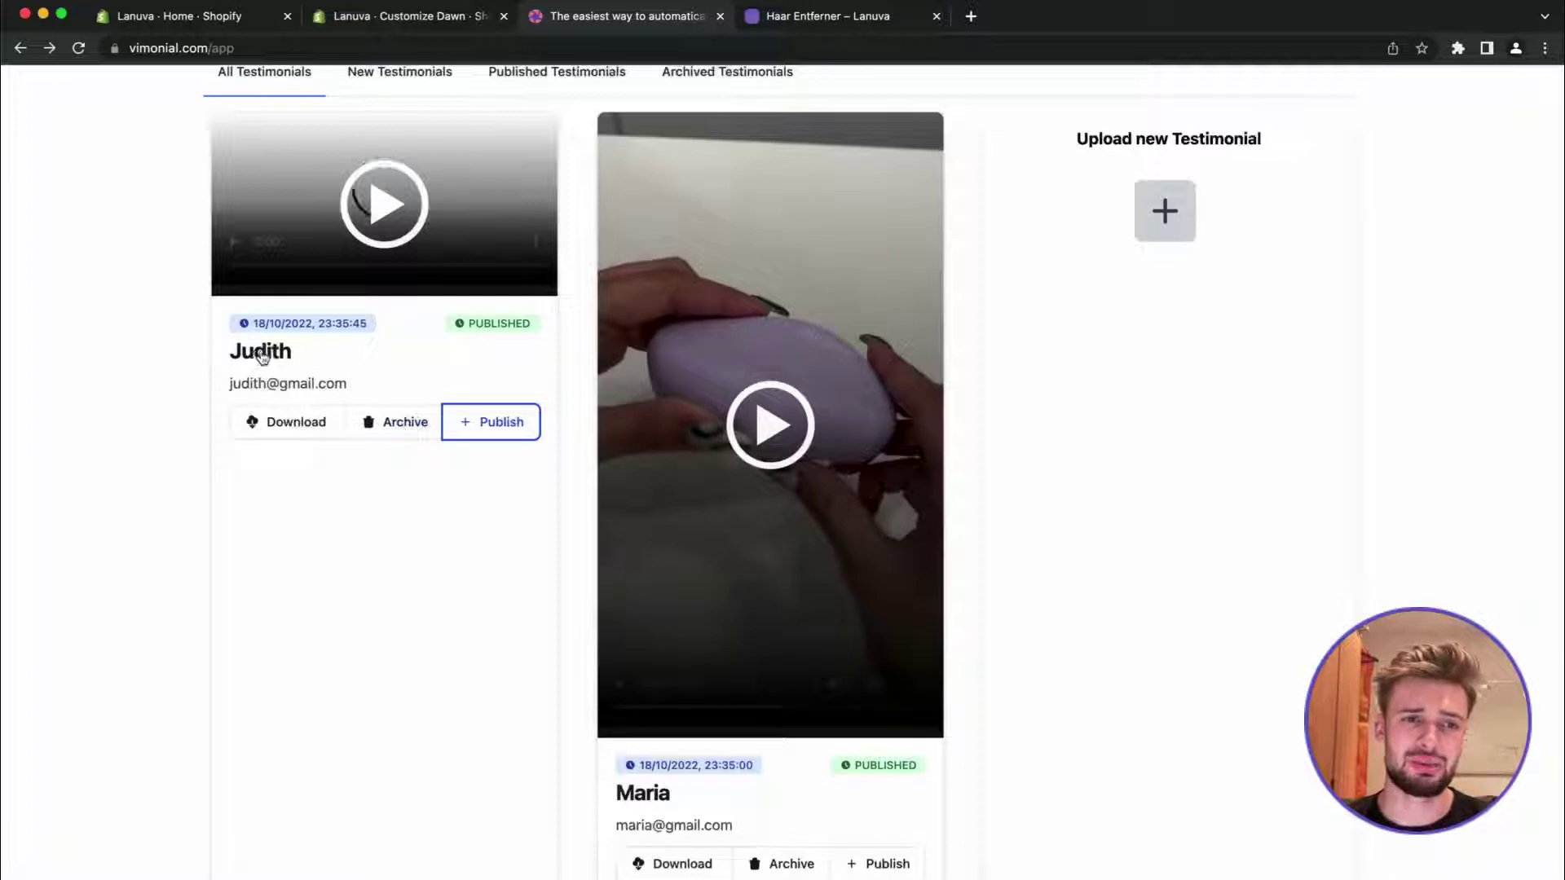
Assign the second testimonial to the Haar Entferner product and save it
{"action": "left_click", "coordinate": [652, 792]}
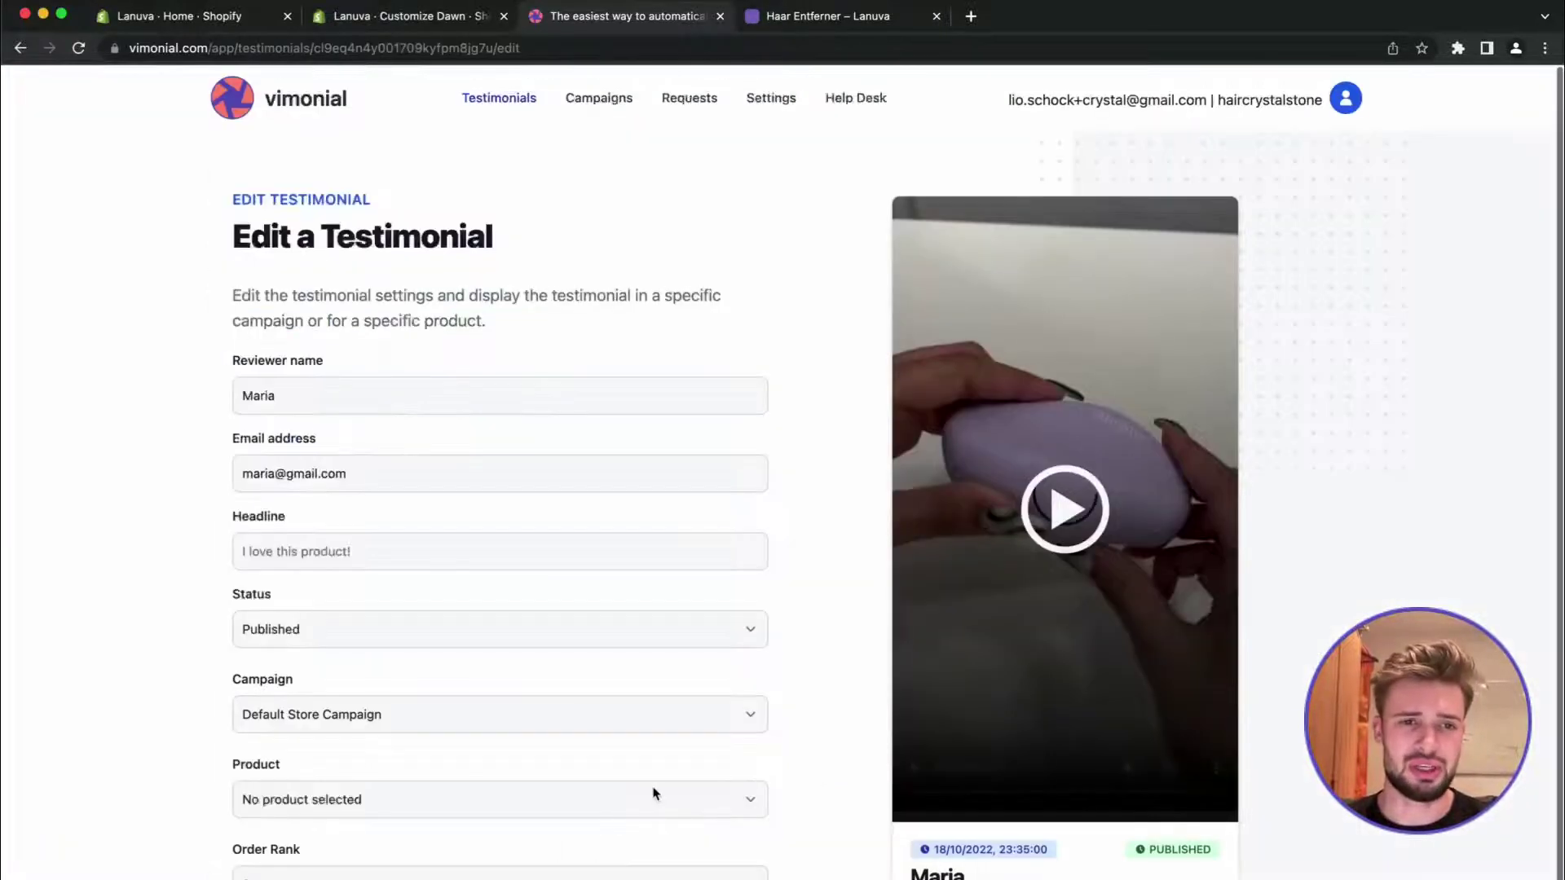
{"action": "scroll", "coordinate": [603, 634], "scroll_direction": "down", "scroll_amount": 1}
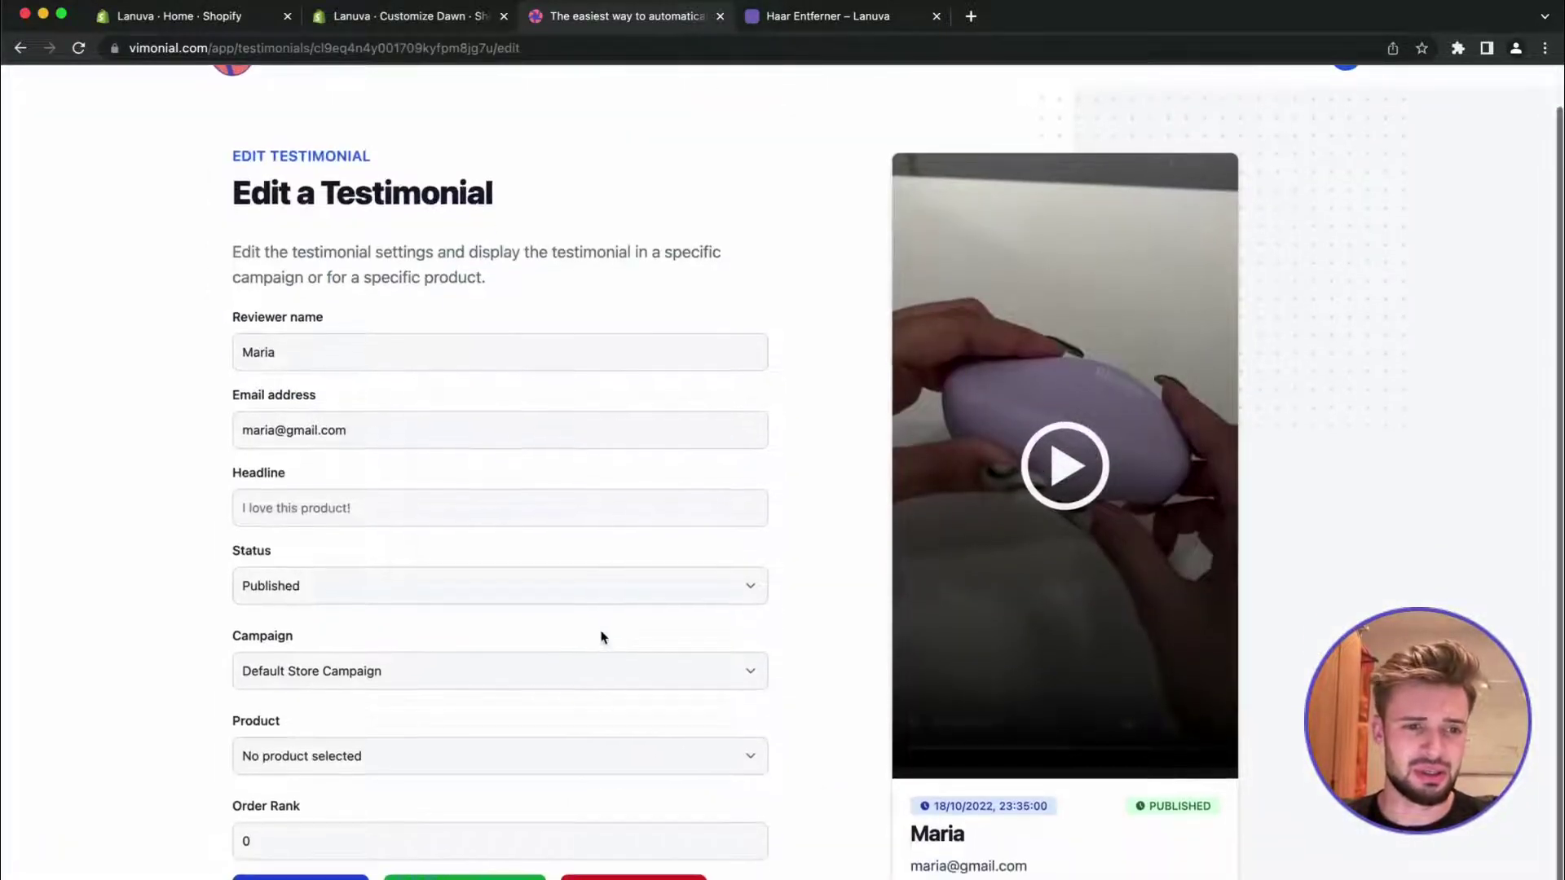
{"action": "left_click", "coordinate": [339, 756]}
{"action": "left_click", "coordinate": [334, 740]}
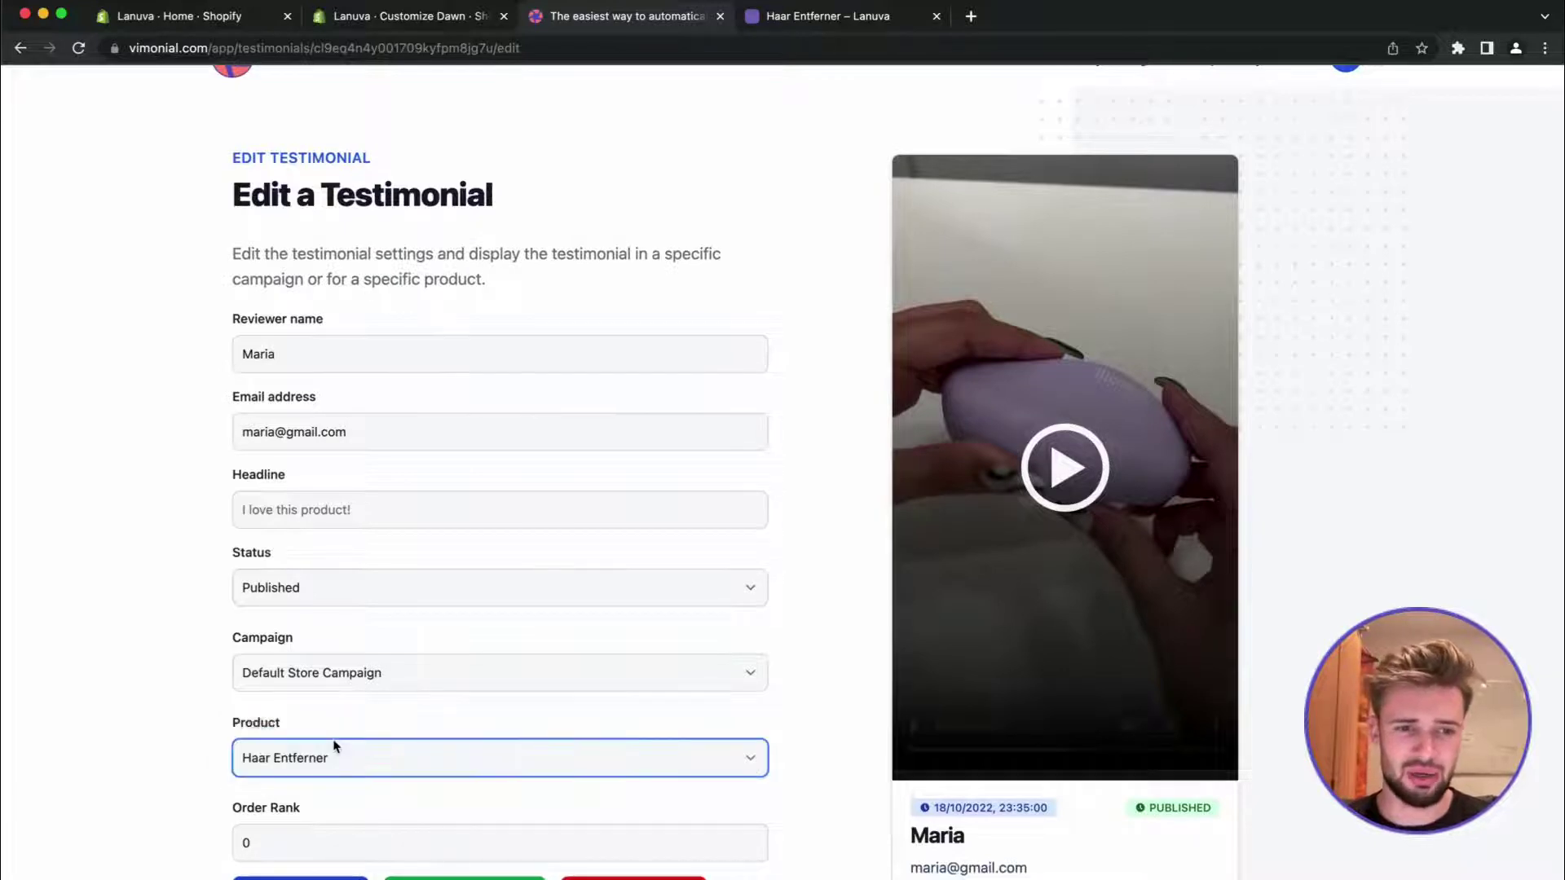
{"action": "left_click", "coordinate": [300, 877]}
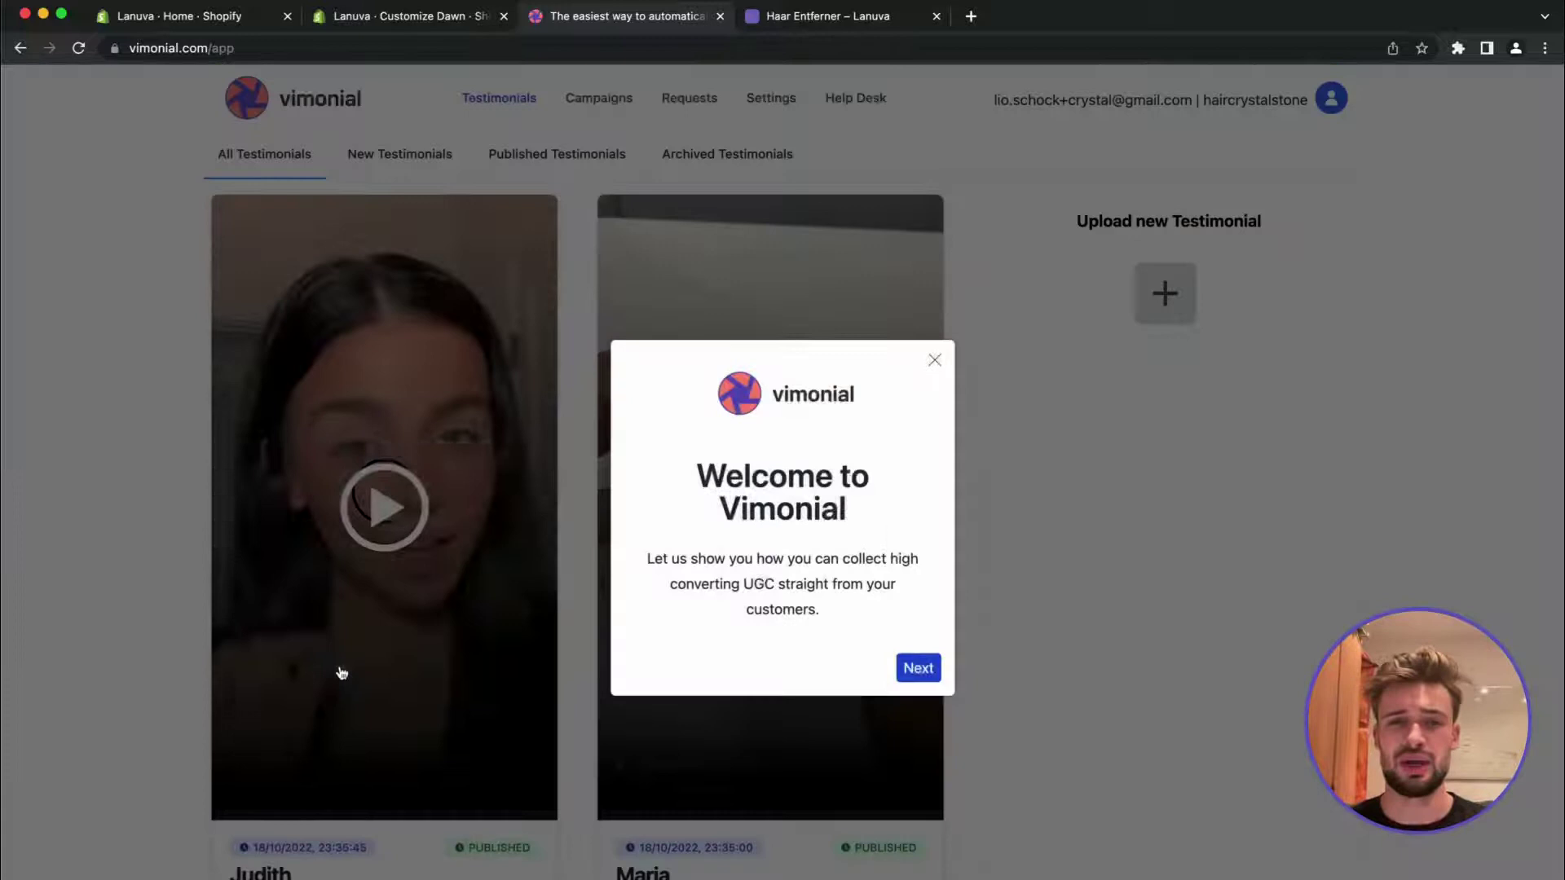
{"action": "left_click", "coordinate": [935, 360]}
Assign the first testimonial to Haar Entferner too, save, and dismiss the welcome dialog
{"action": "scroll", "coordinate": [401, 716], "scroll_direction": "down", "scroll_amount": 2}
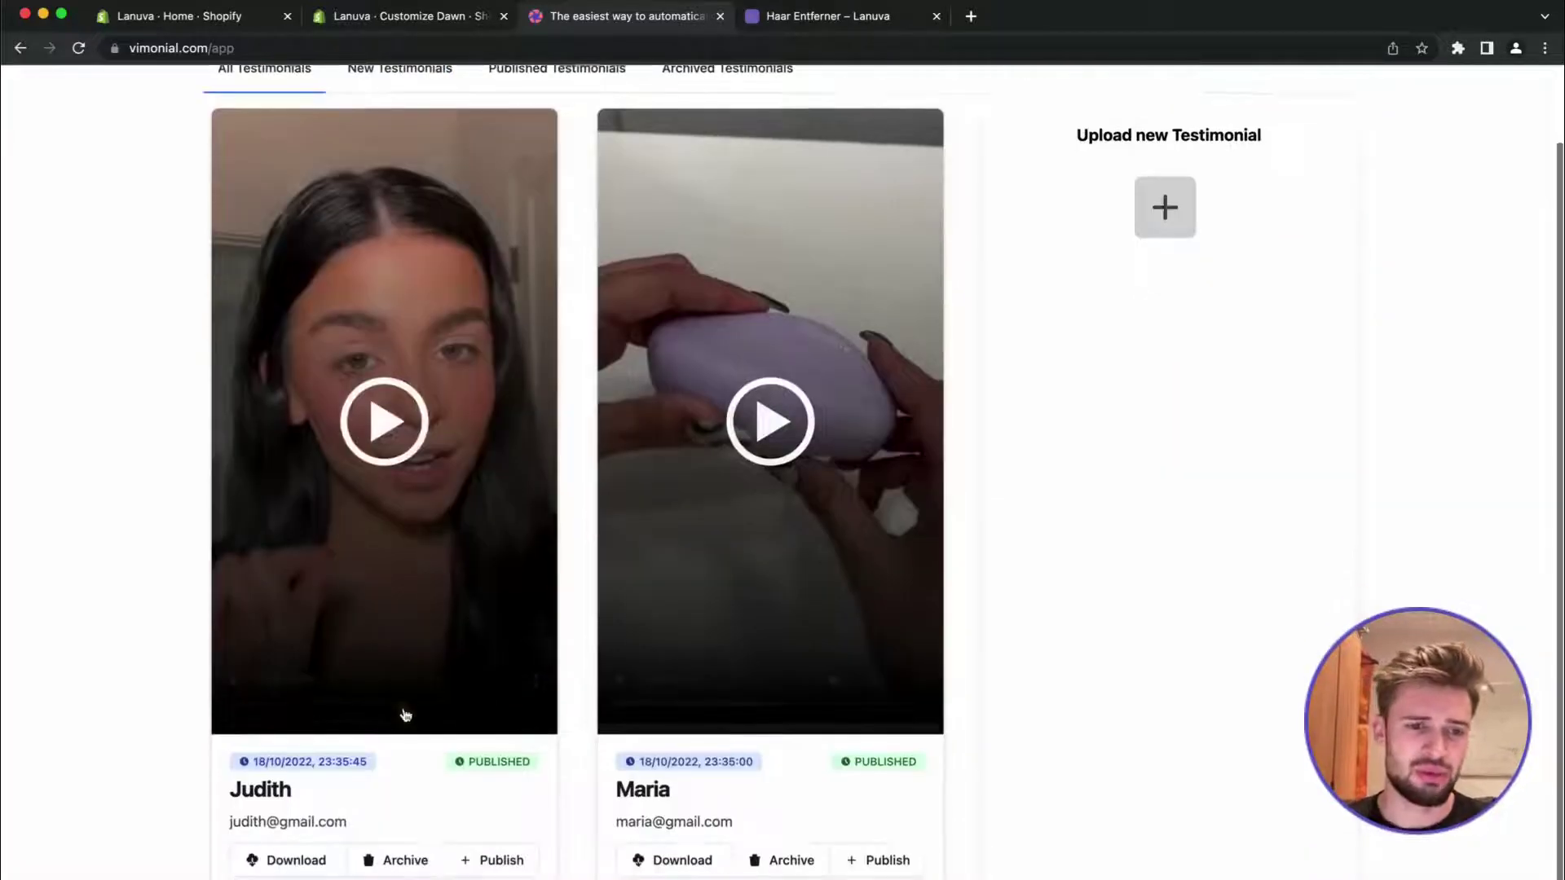
{"action": "left_click", "coordinate": [261, 803]}
{"action": "scroll", "coordinate": [255, 797], "scroll_direction": "down", "scroll_amount": 1}
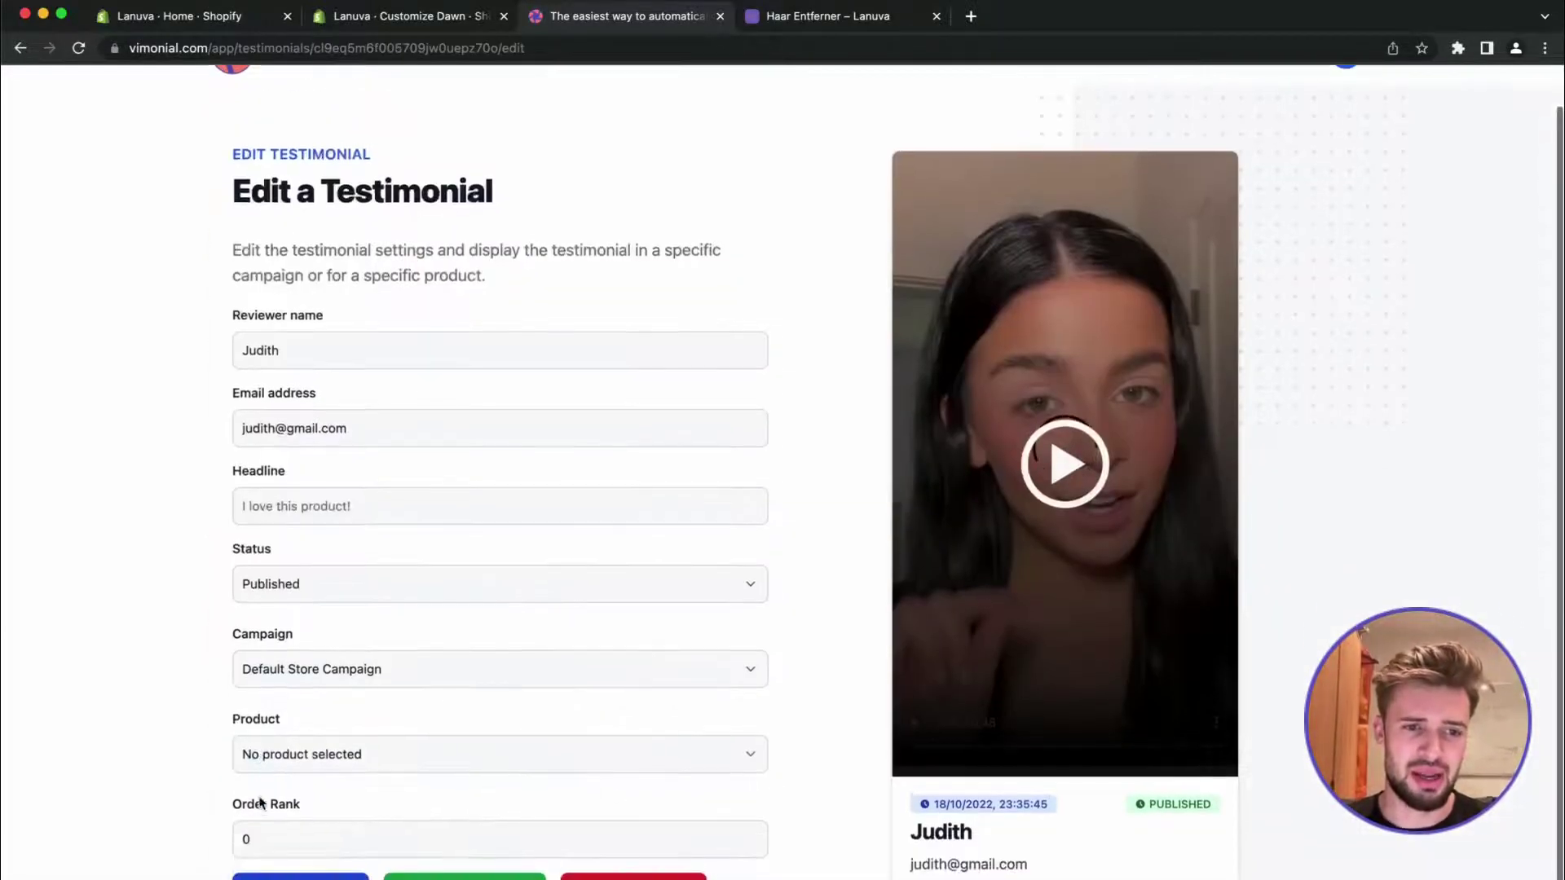
{"action": "left_click", "coordinate": [293, 770]}
{"action": "left_click", "coordinate": [289, 736]}
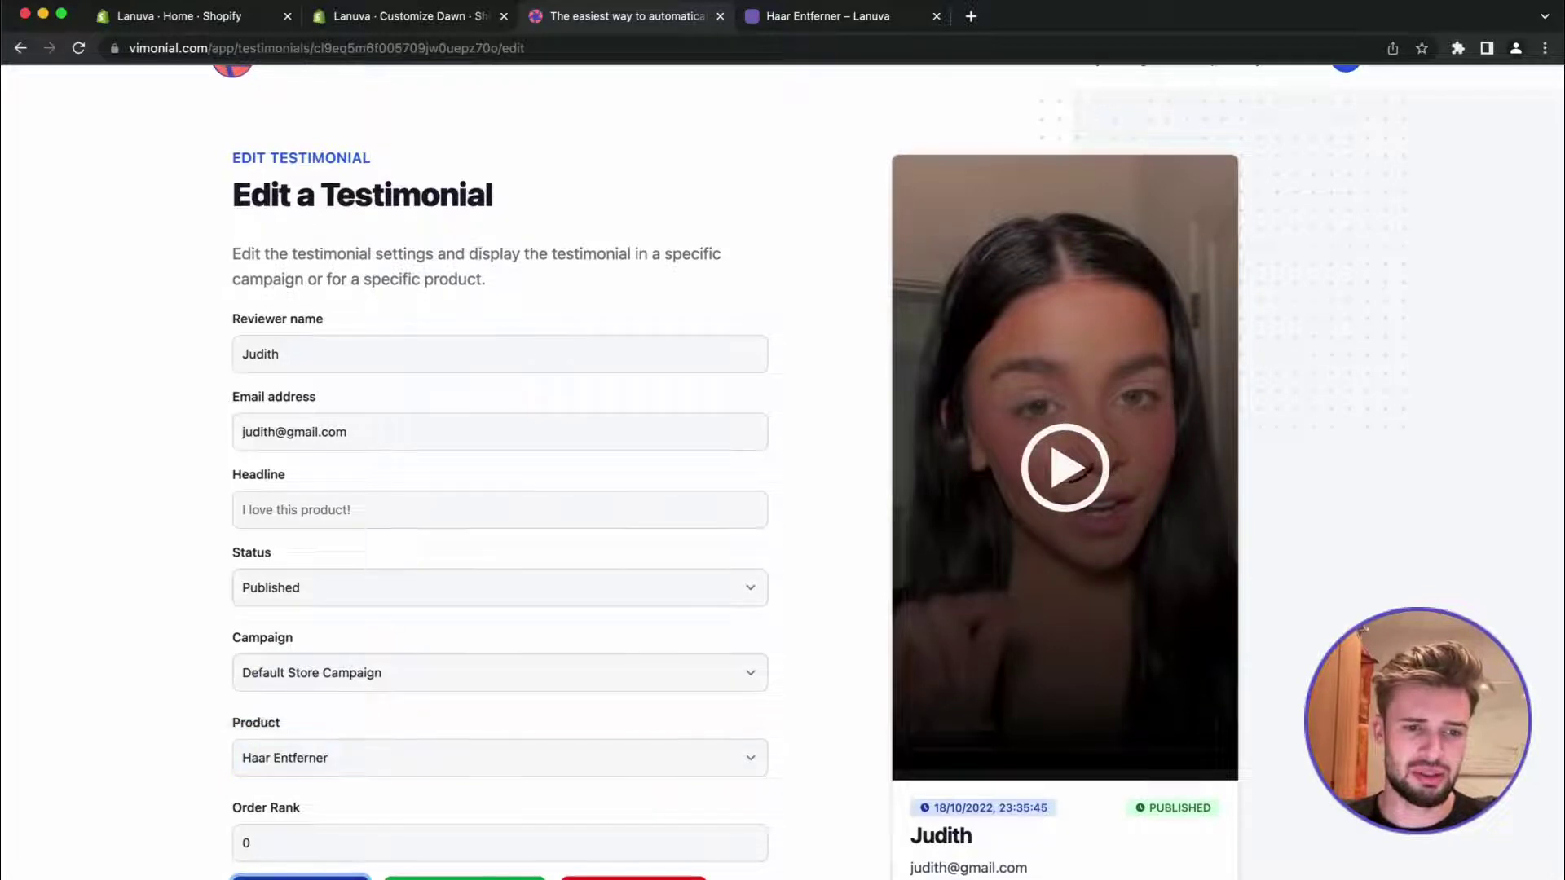
{"action": "left_click", "coordinate": [300, 877]}
{"action": "left_click", "coordinate": [936, 357]}
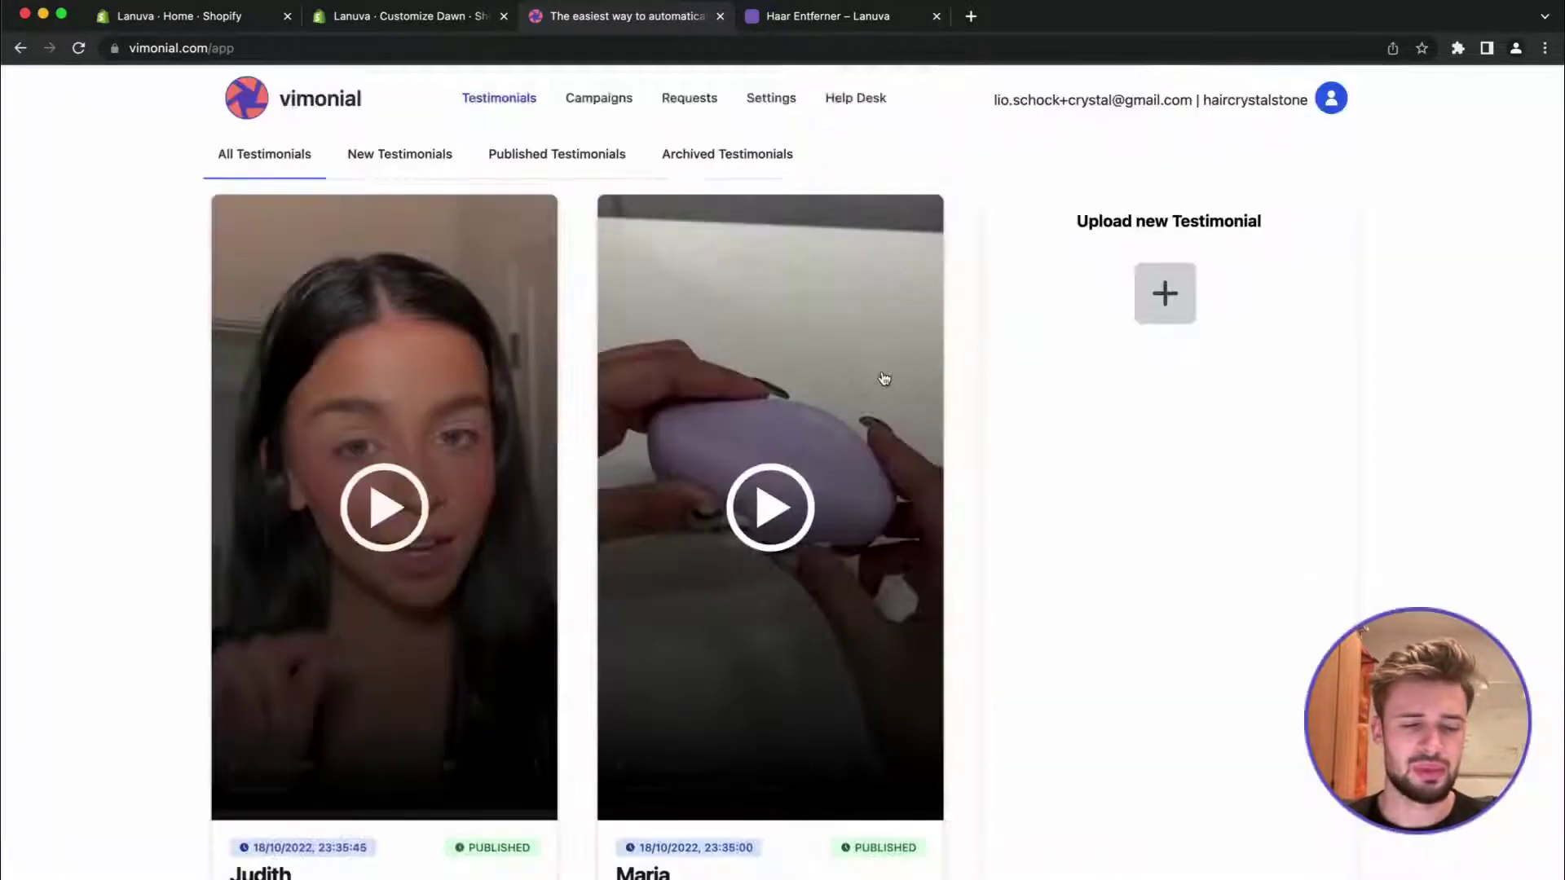
{"action": "scroll", "coordinate": [670, 481], "scroll_direction": "down", "scroll_amount": 2}
{"action": "scroll", "coordinate": [620, 326], "scroll_direction": "up", "scroll_amount": 2}
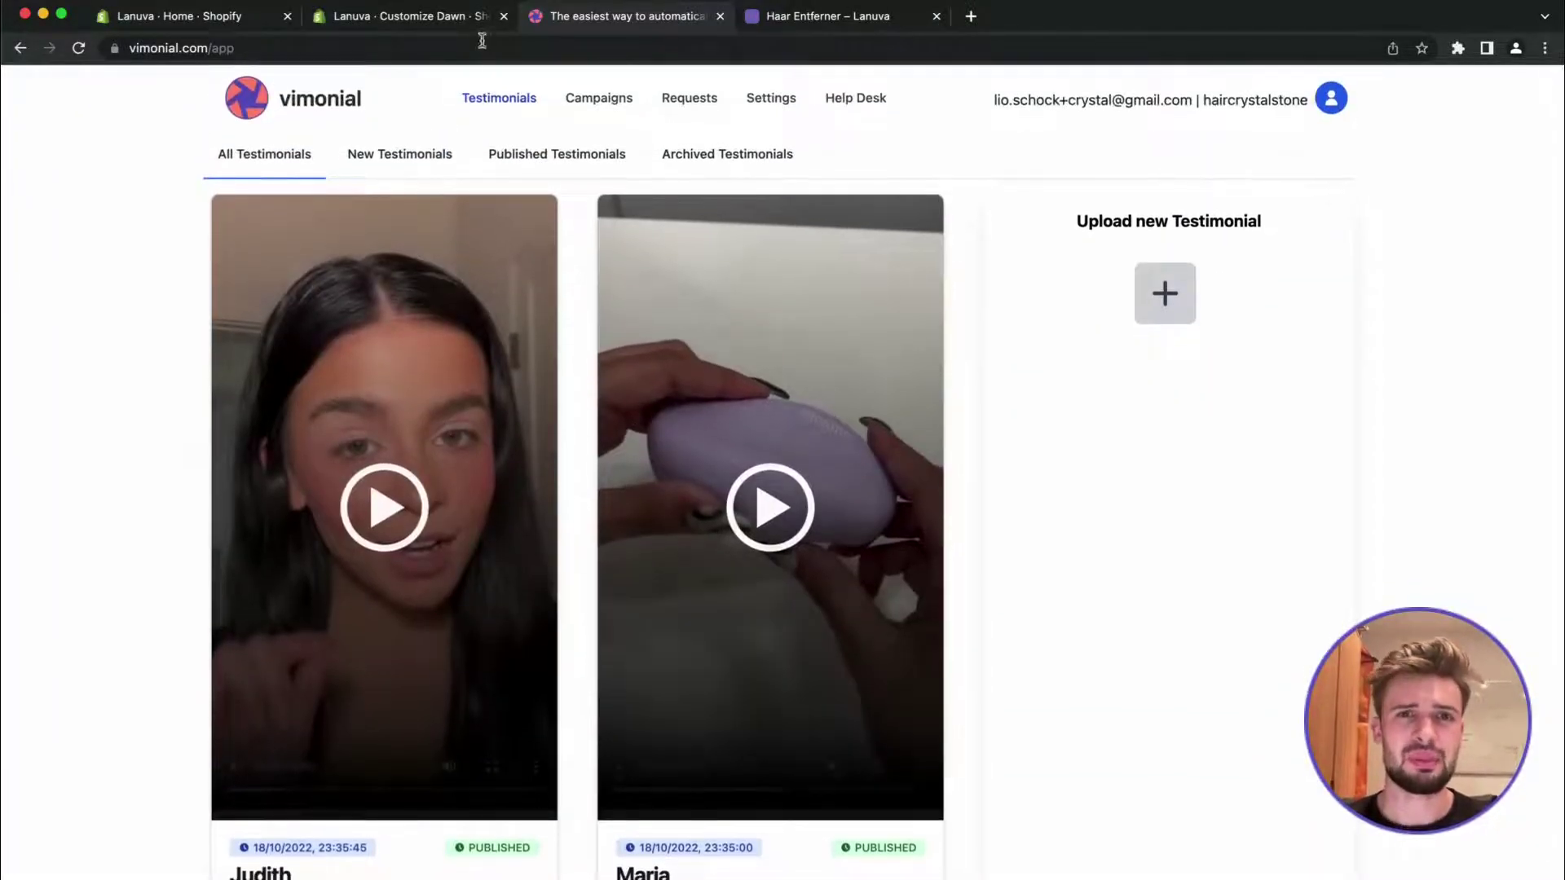
Reload the live Haar Entferner page to reveal the 'Customers Love our products' section
{"action": "left_click", "coordinate": [793, 23]}
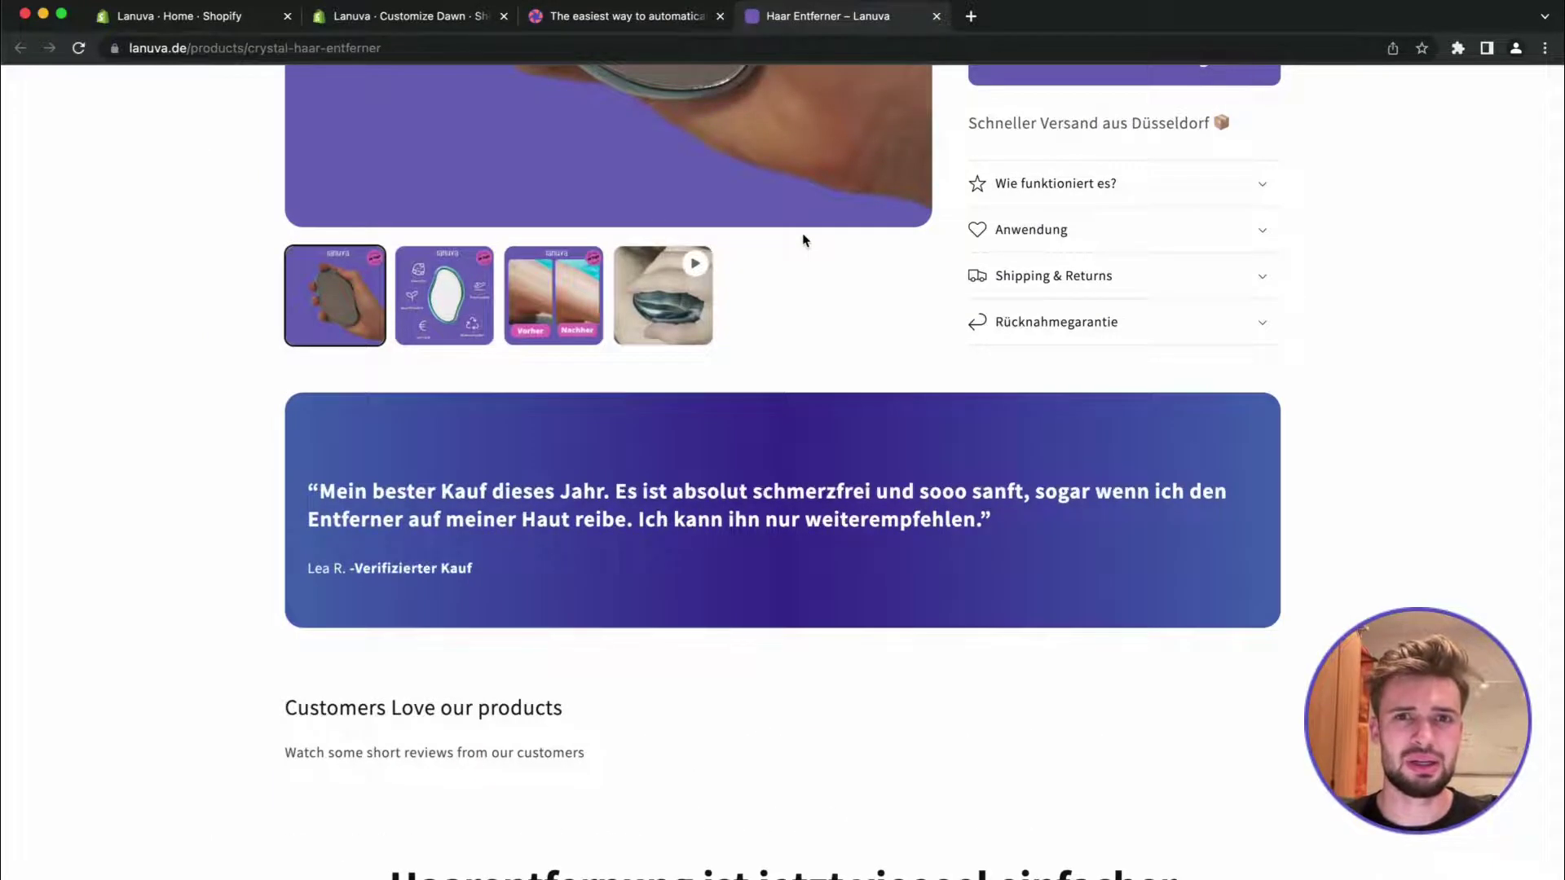
{"action": "scroll", "coordinate": [819, 463], "scroll_direction": "down", "scroll_amount": 5}
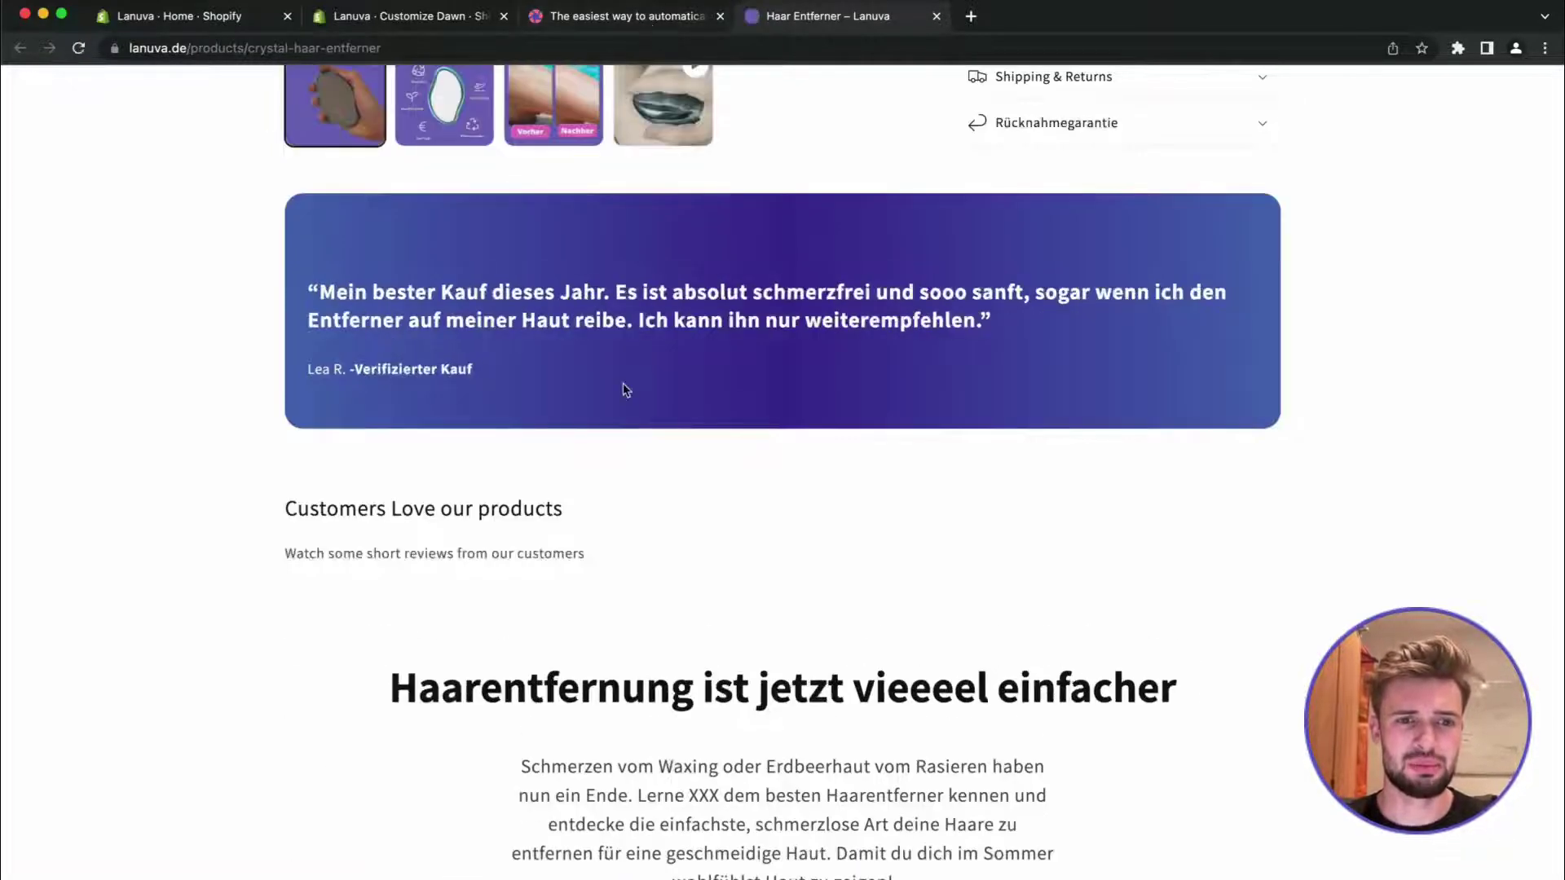
{"action": "key", "text": "super+r"}
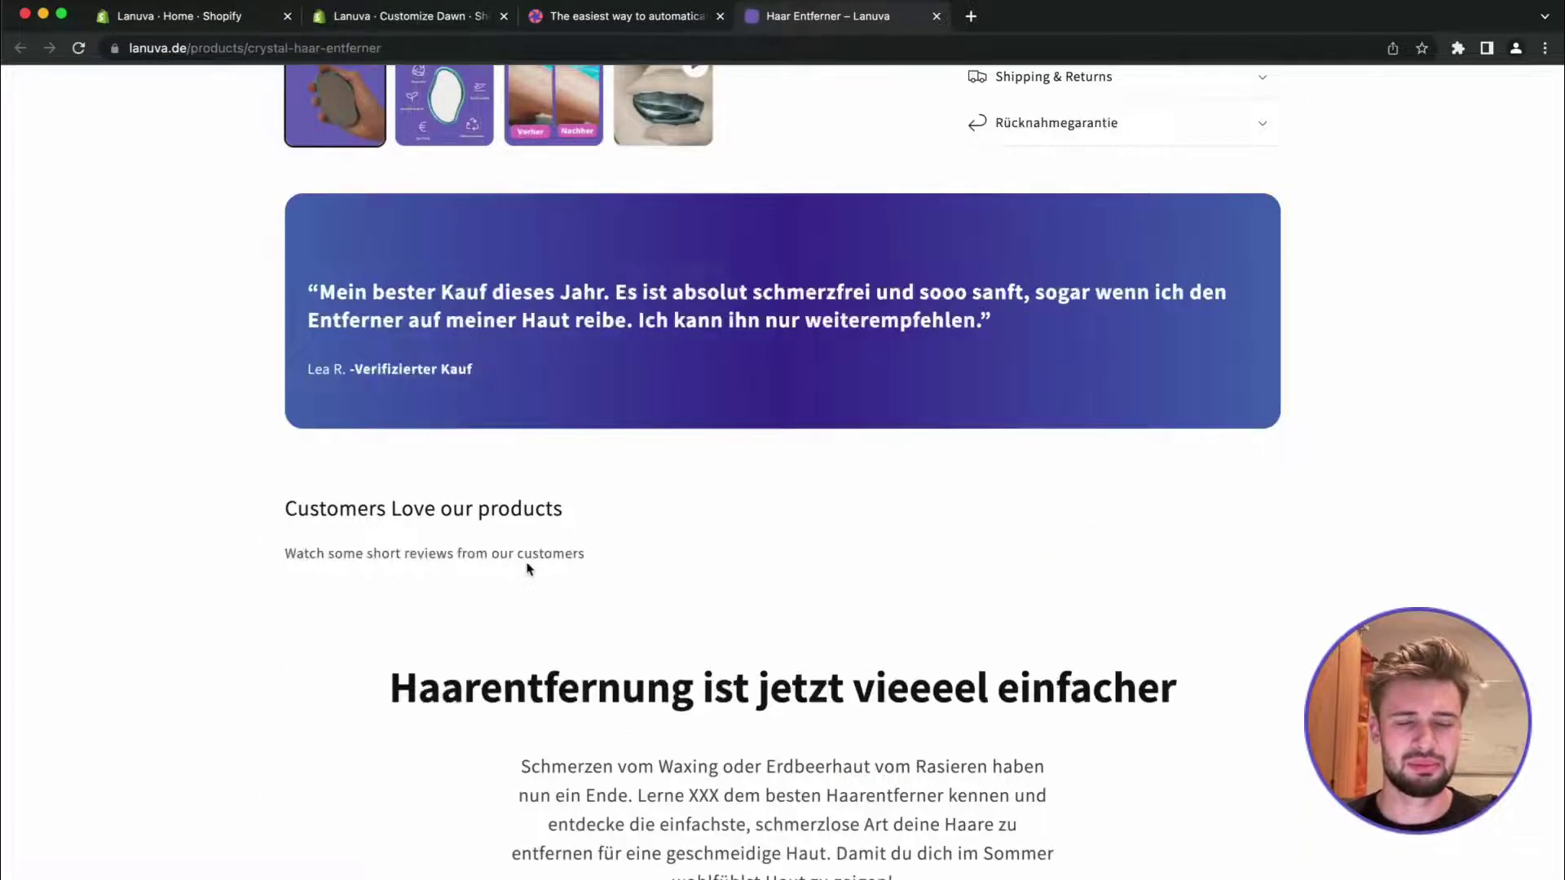
{"action": "scroll", "coordinate": [528, 568], "scroll_direction": "up", "scroll_amount": 1}
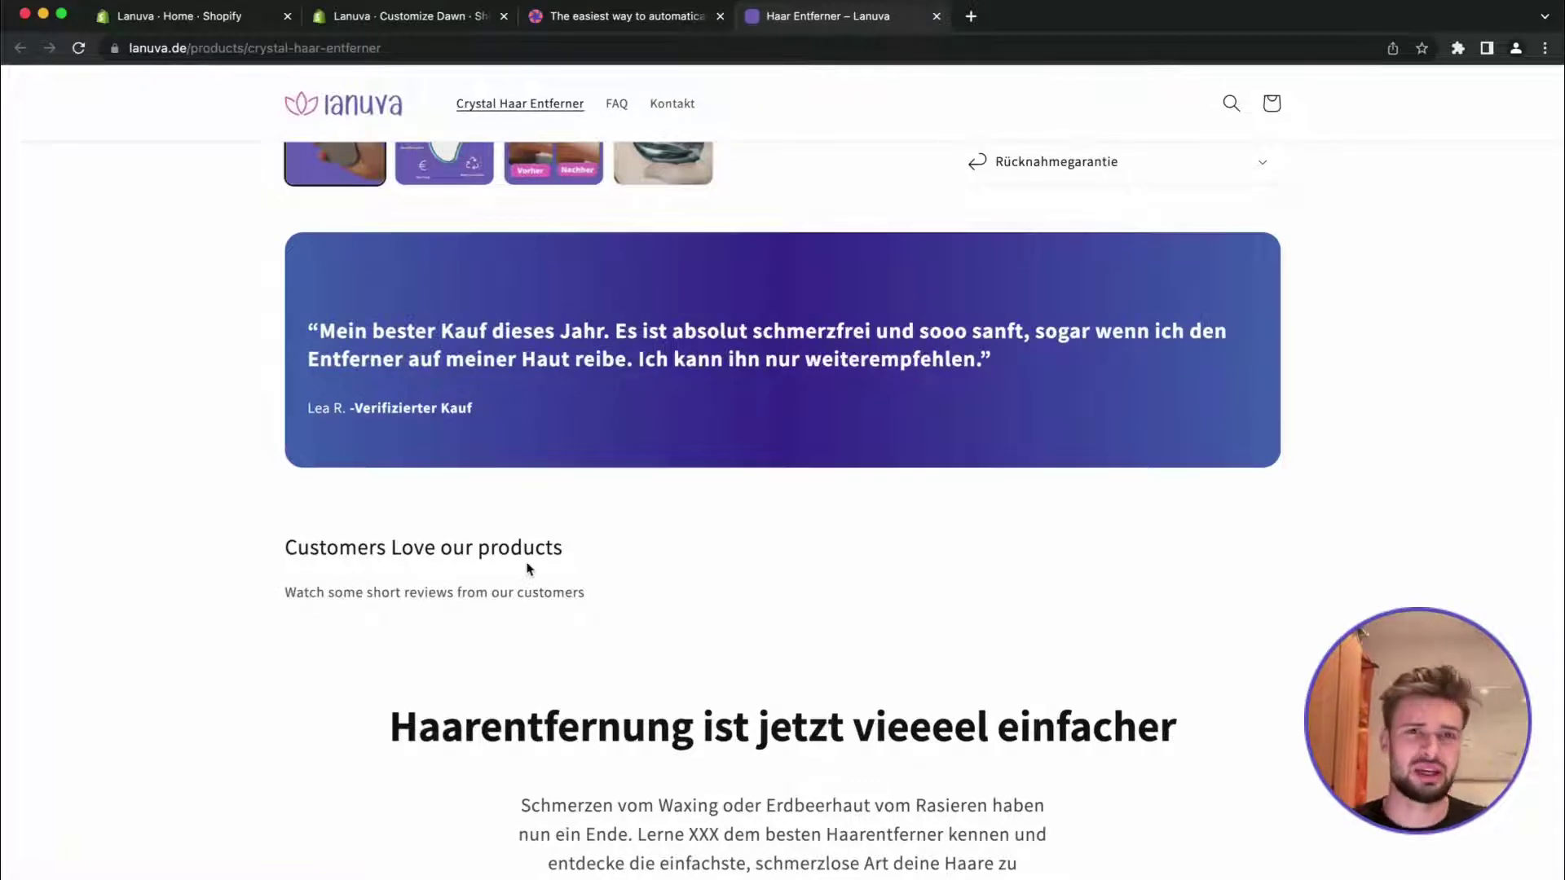
Verify the second testimonial's Product is Haar Entferner, then go back to the live product page
{"action": "left_click", "coordinate": [575, 9]}
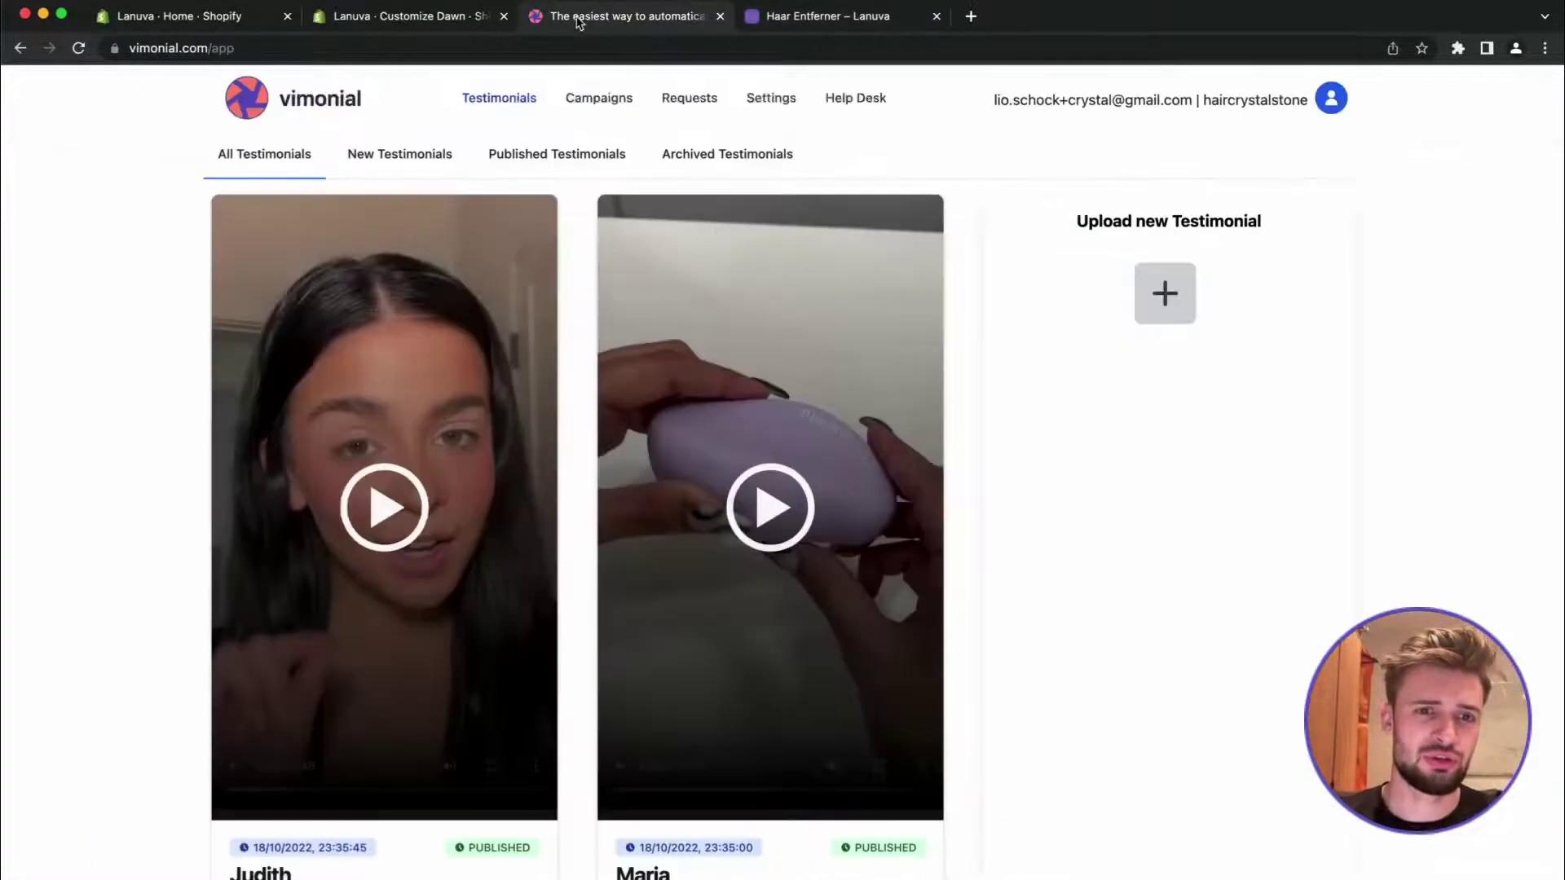
{"action": "scroll", "coordinate": [573, 402], "scroll_direction": "down", "scroll_amount": 2}
{"action": "left_click", "coordinate": [649, 805]}
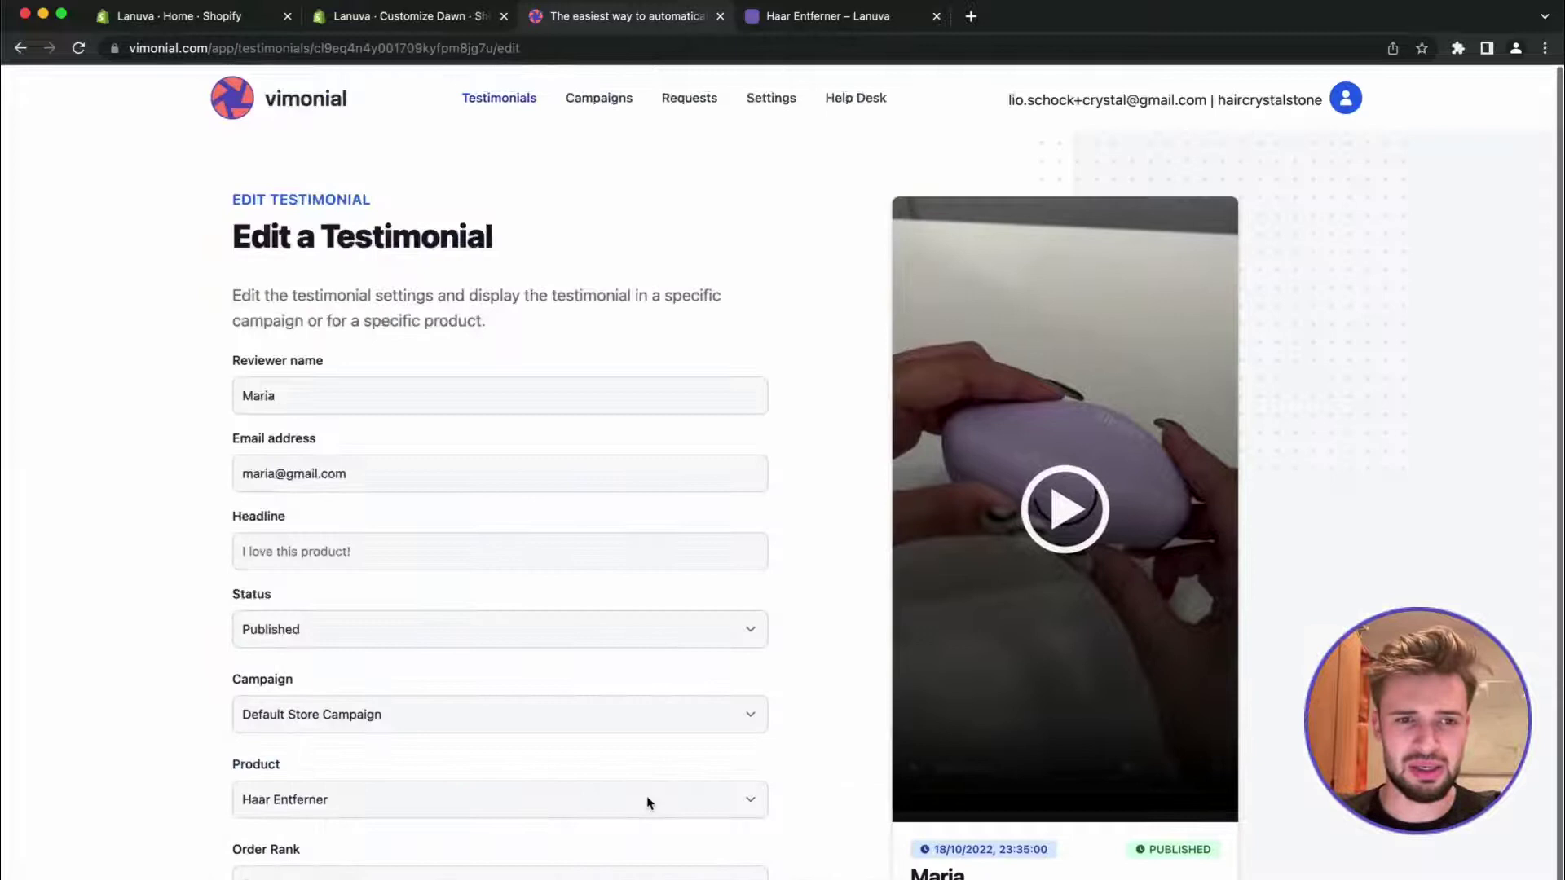
{"action": "scroll", "coordinate": [647, 800], "scroll_direction": "down", "scroll_amount": 1}
{"action": "left_click", "coordinate": [506, 506]}
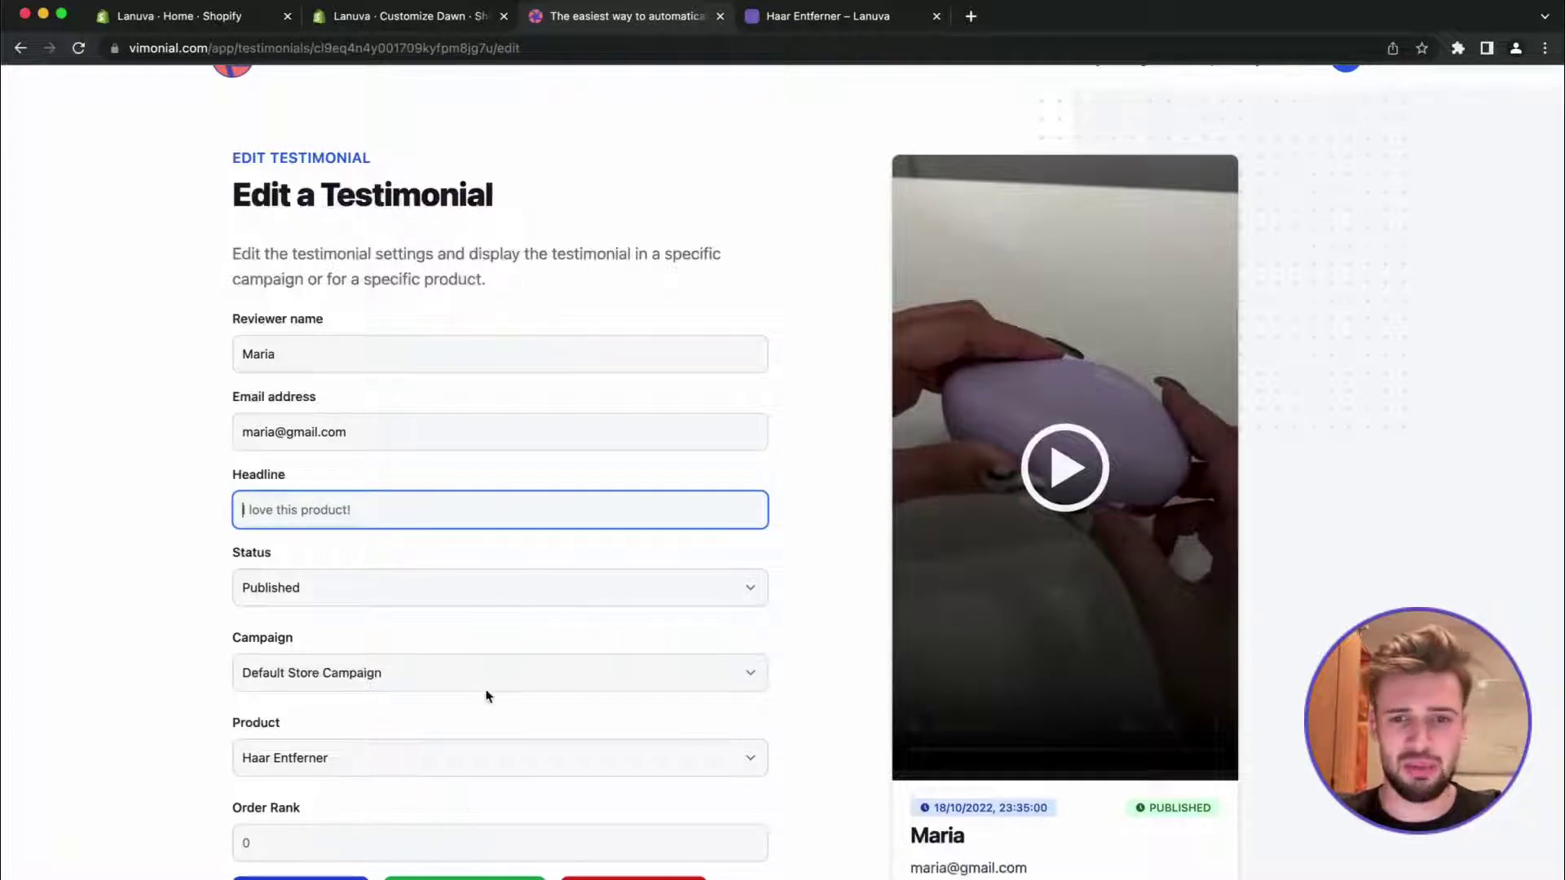
{"action": "left_click", "coordinate": [828, 22]}
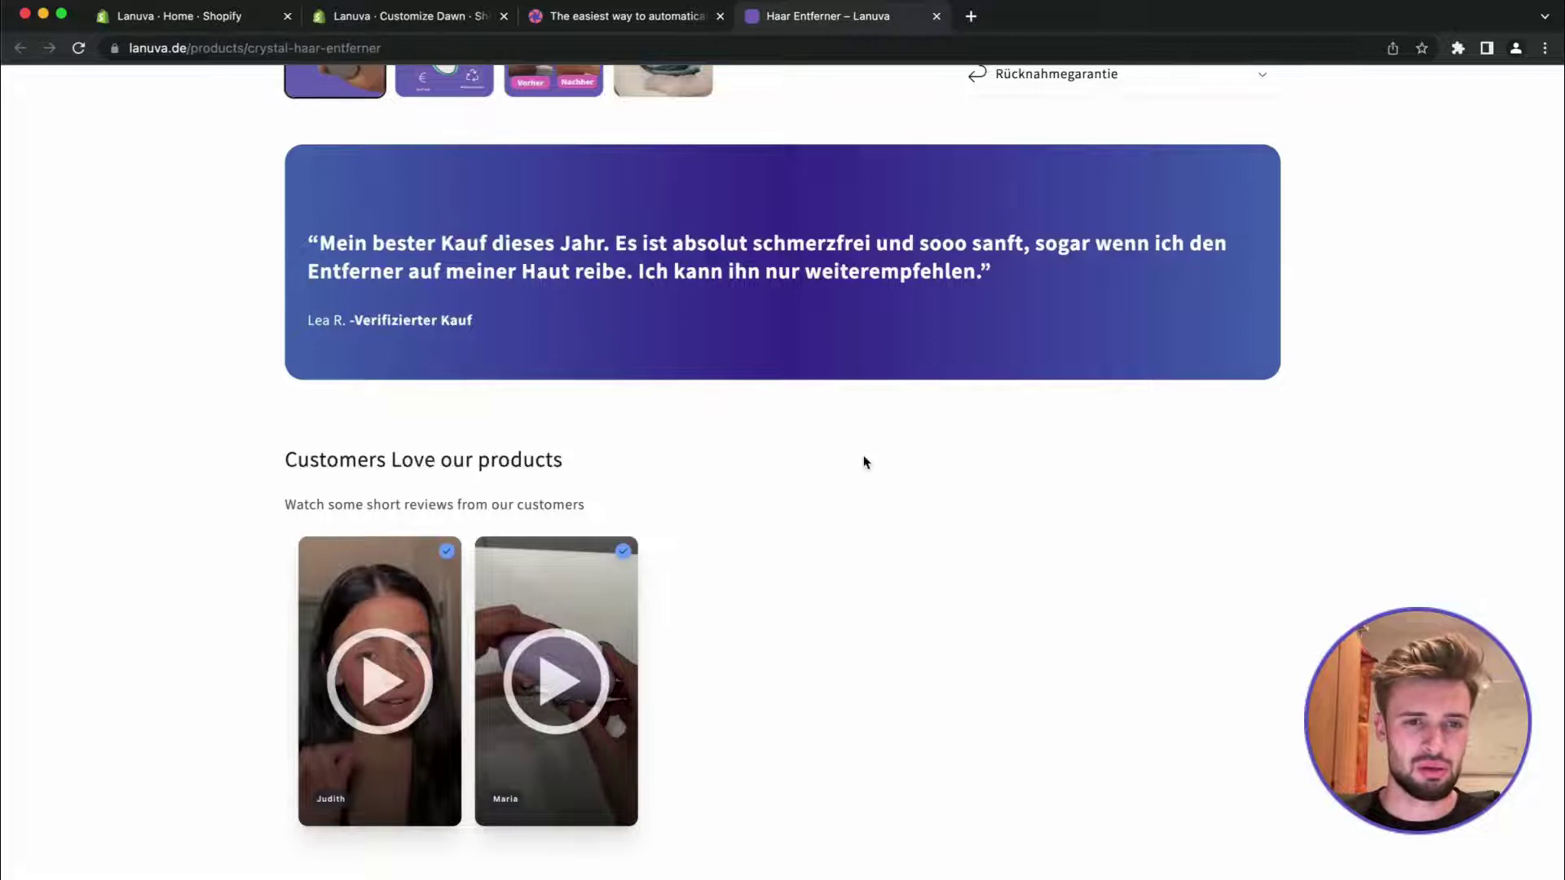
Play and pause both review videos on the live page, then return to the theme editor
{"action": "scroll", "coordinate": [489, 653], "scroll_direction": "down", "scroll_amount": 3}
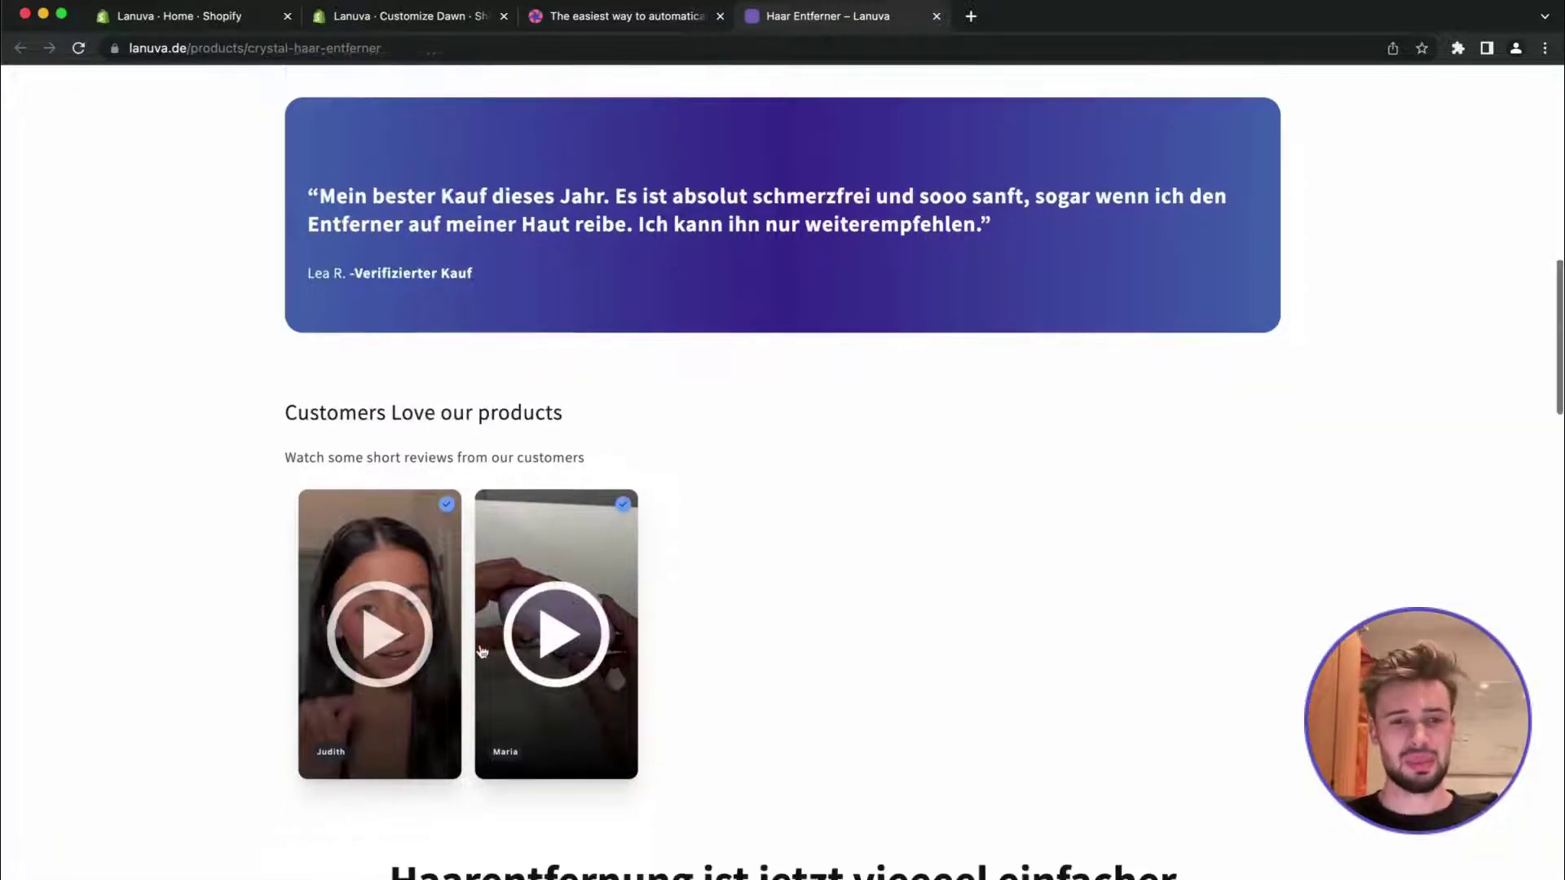
{"action": "left_click", "coordinate": [582, 577]}
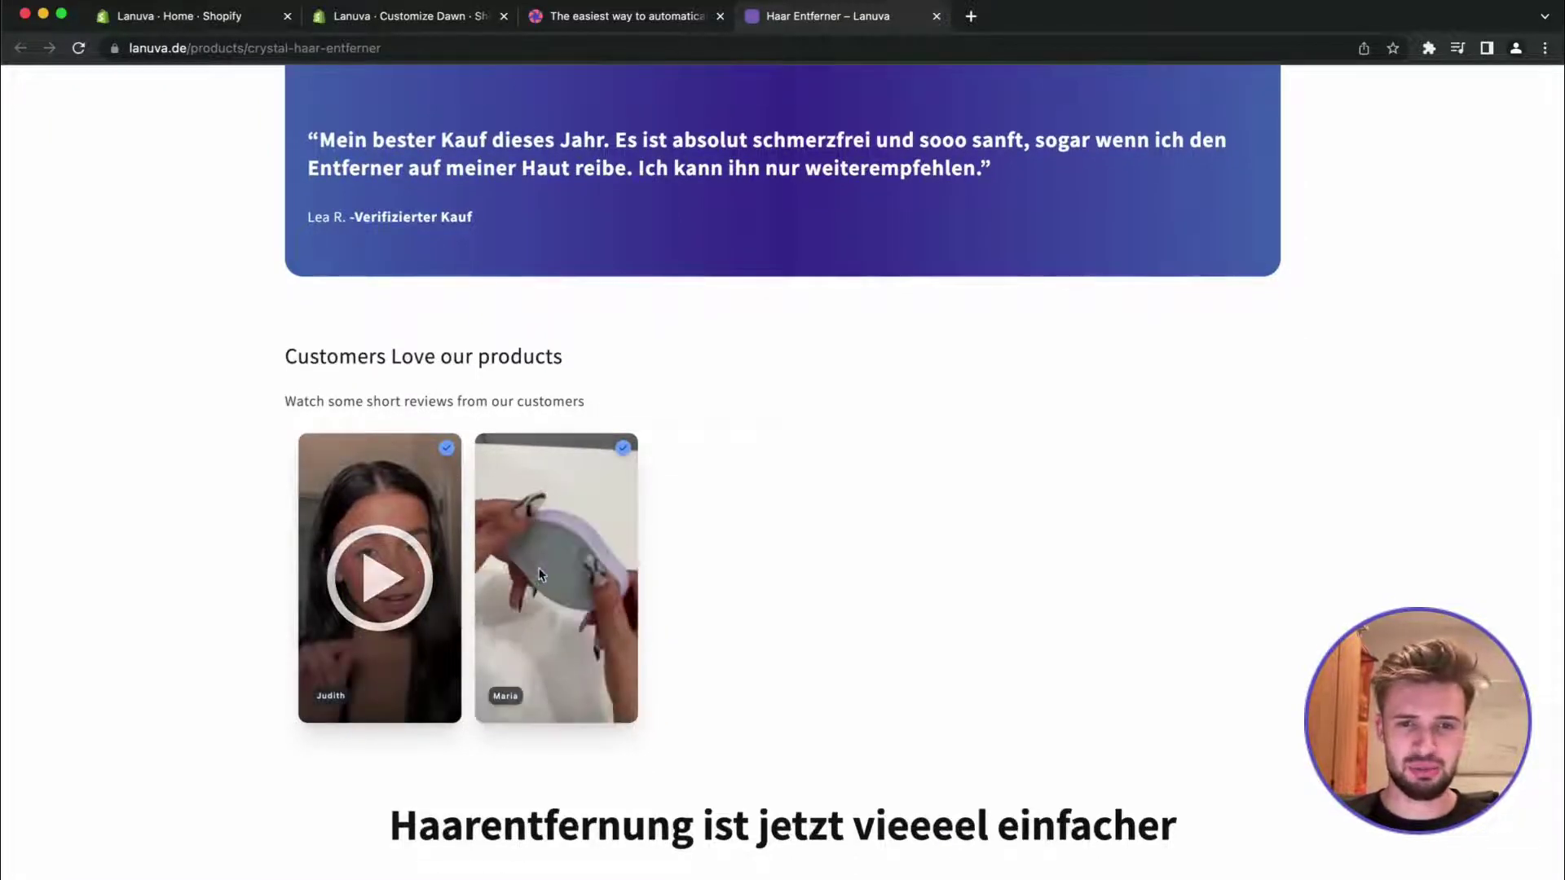
{"action": "left_click", "coordinate": [582, 575]}
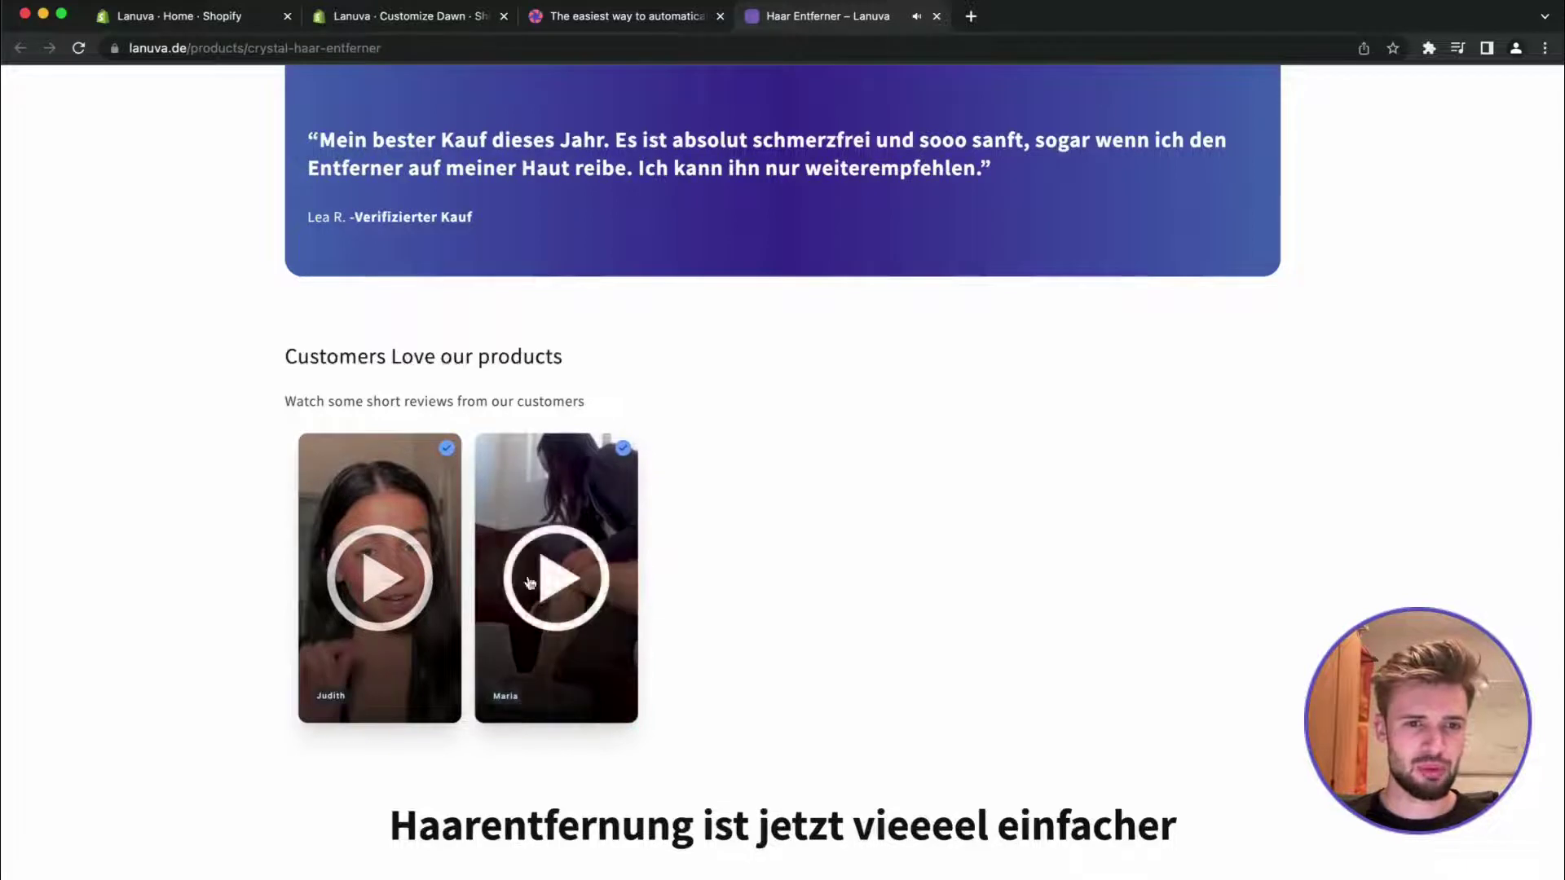
{"action": "left_click", "coordinate": [373, 578]}
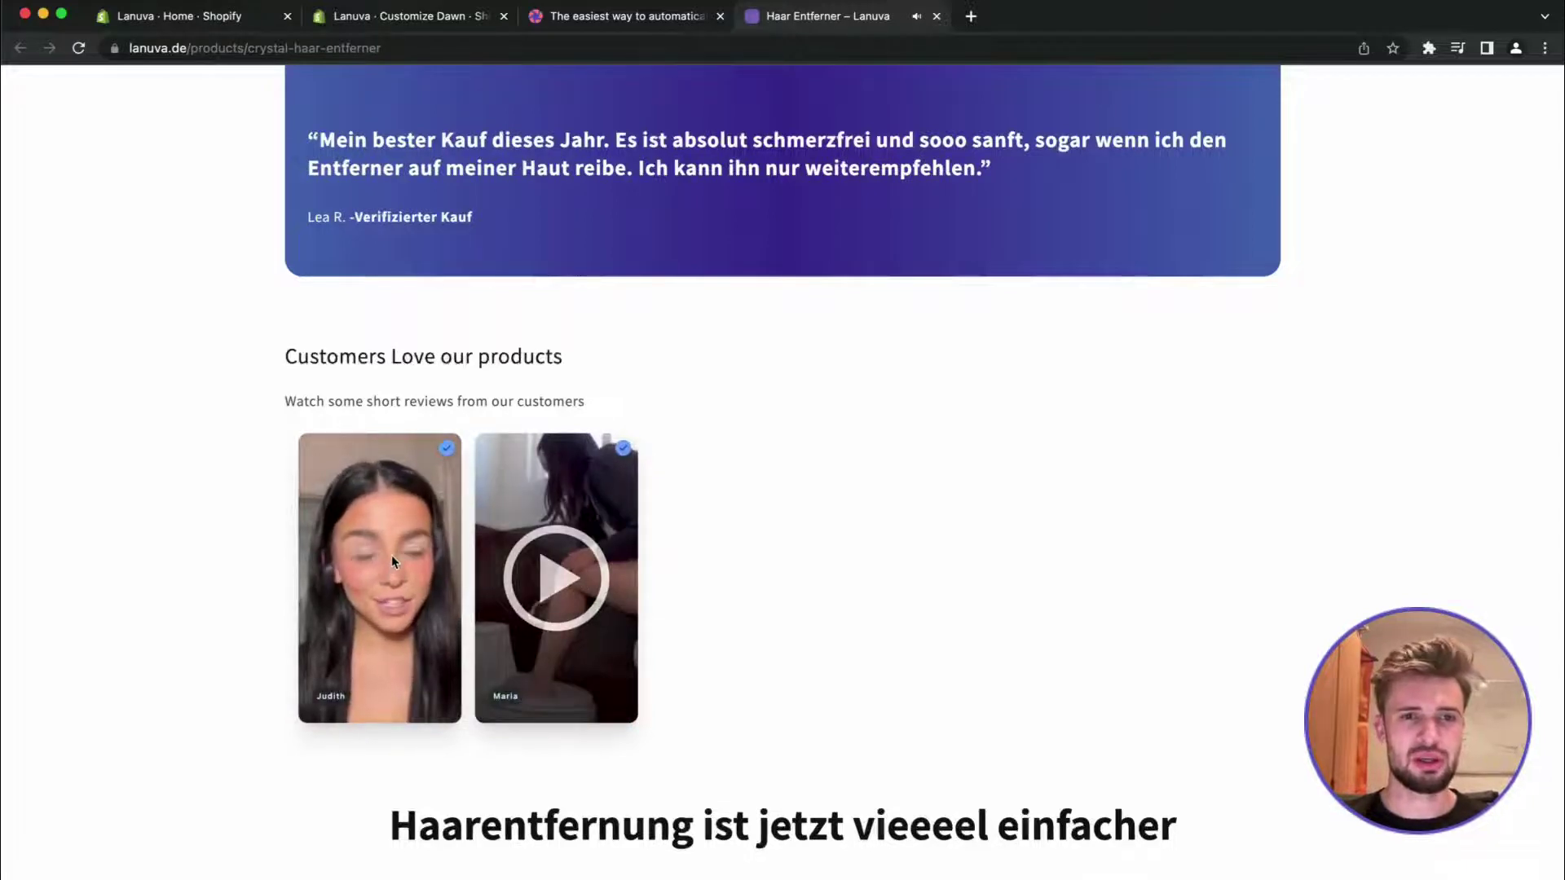
{"action": "left_click", "coordinate": [392, 560]}
{"action": "left_click", "coordinate": [448, 24]}
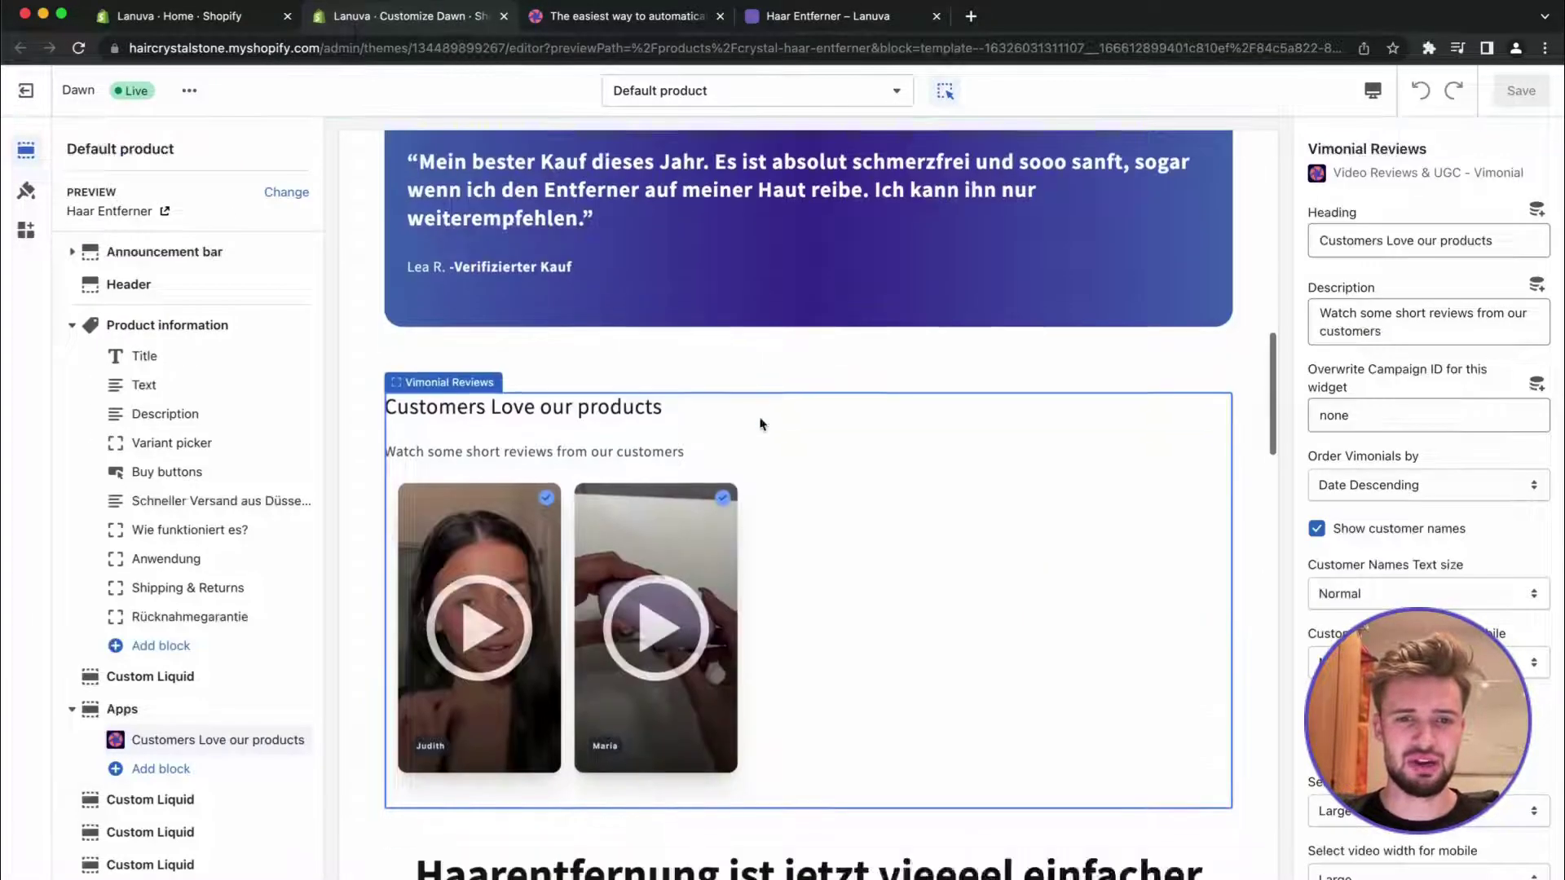
Set the desktop video width of the review cards to Extra Large
{"action": "scroll", "coordinate": [1456, 535], "scroll_direction": "down", "scroll_amount": 3}
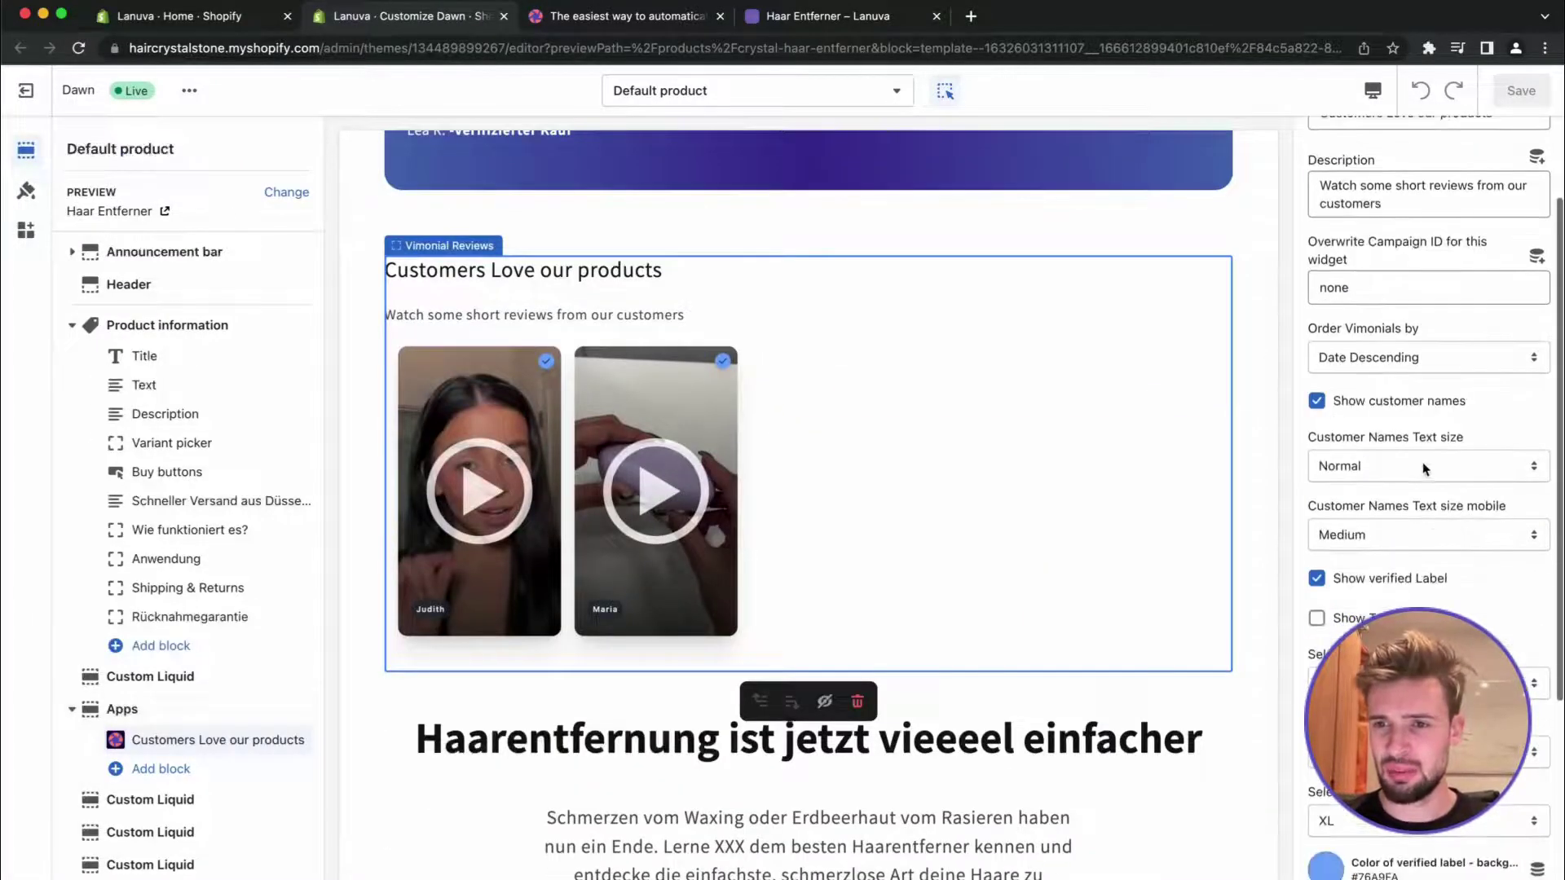
{"action": "scroll", "coordinate": [1425, 469], "scroll_direction": "down", "scroll_amount": 5}
{"action": "left_click", "coordinate": [1444, 439]}
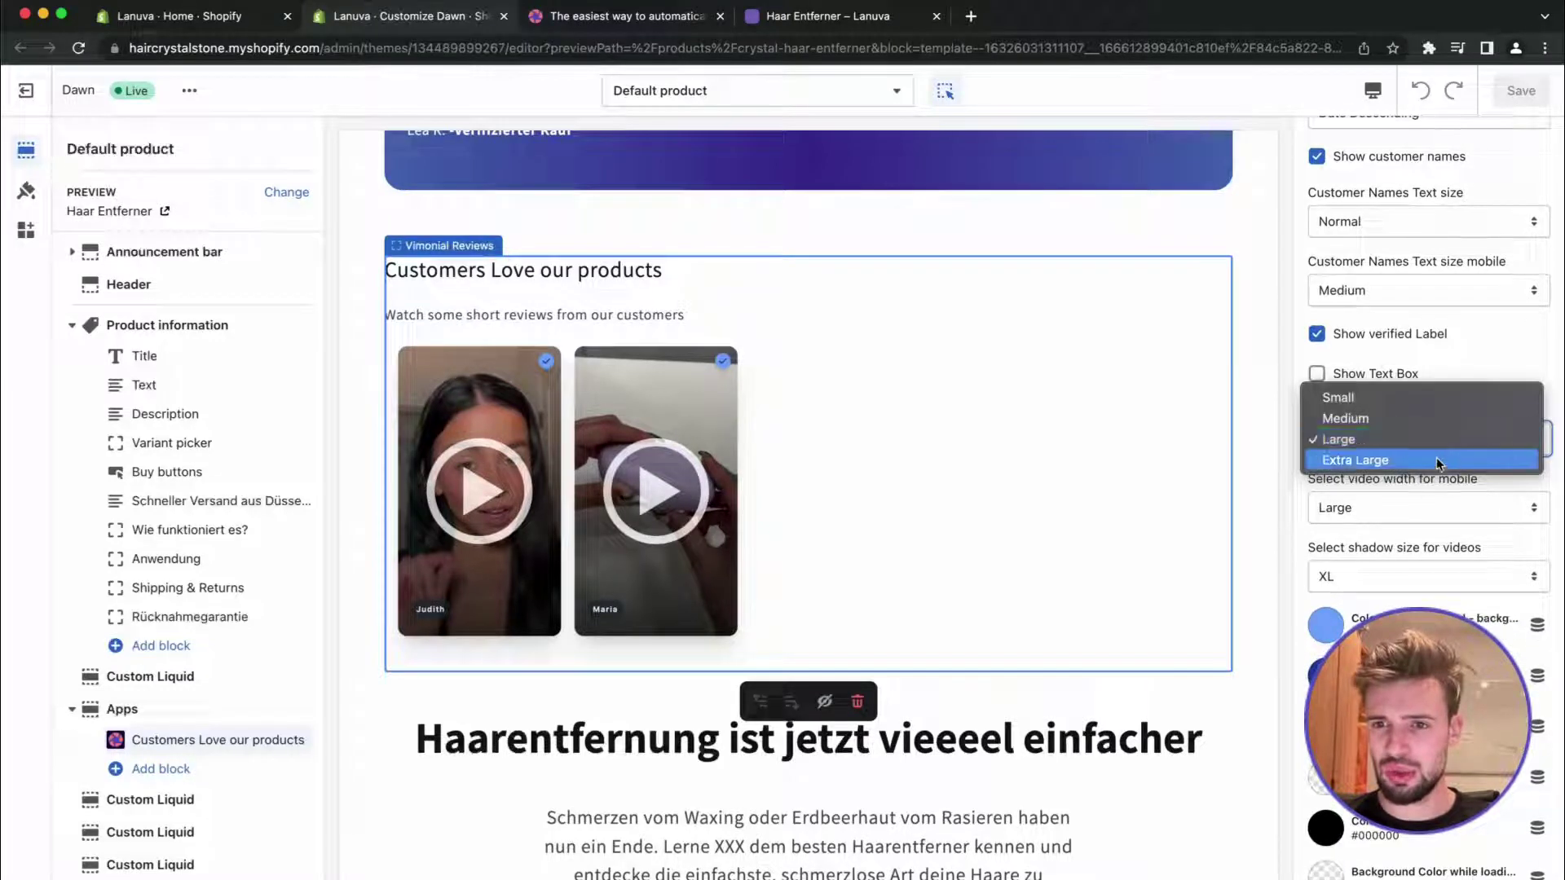
{"action": "left_click", "coordinate": [1435, 457]}
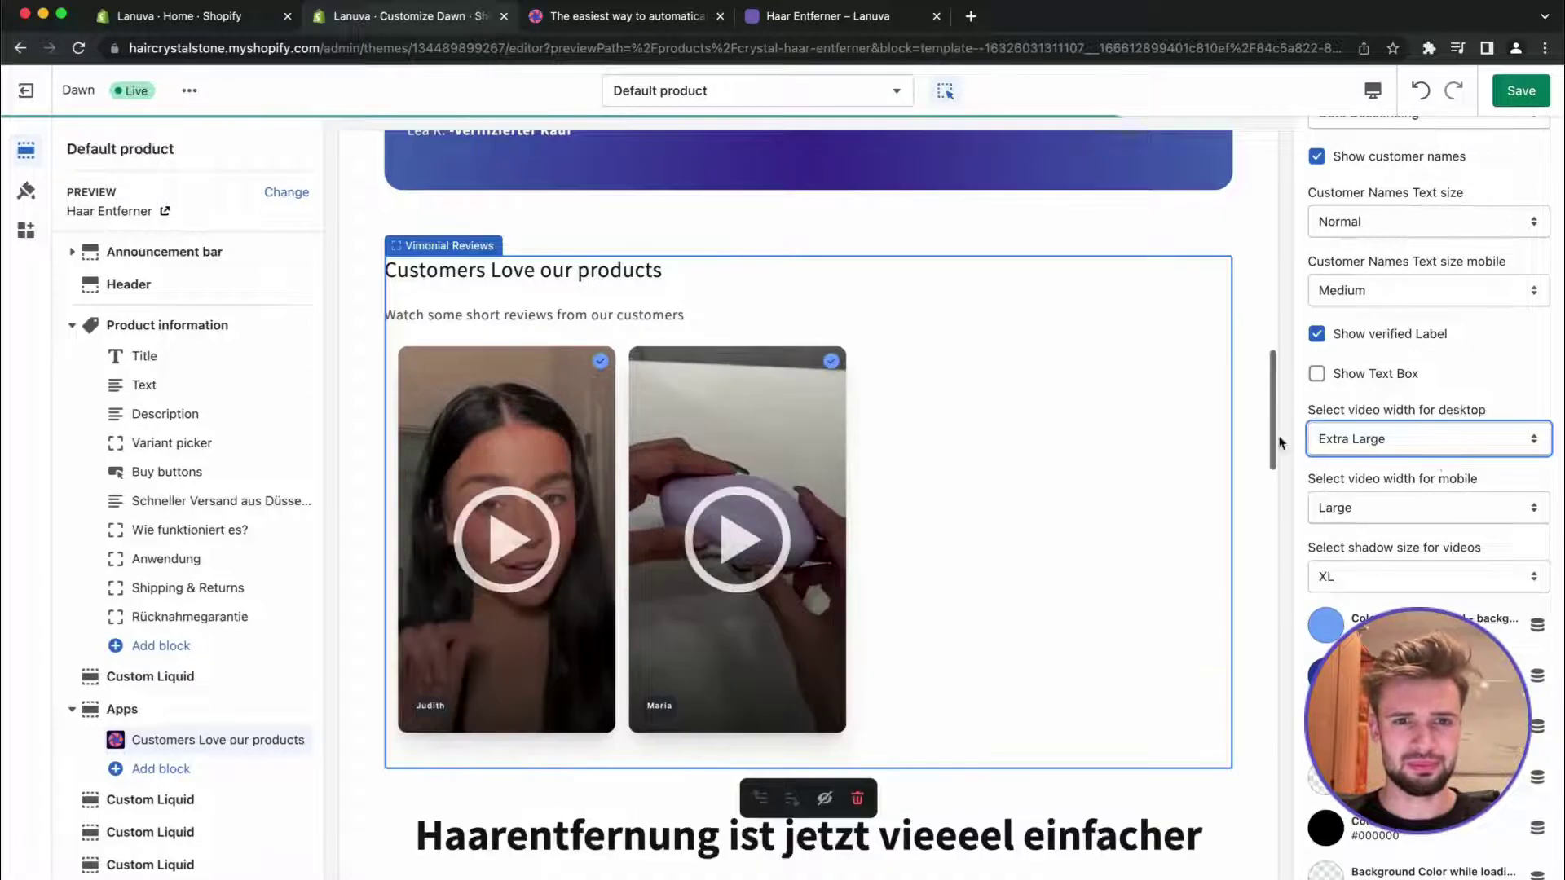
Set the video shadow size to XL and the card border size to 4
{"action": "scroll", "coordinate": [1419, 543], "scroll_direction": "down", "scroll_amount": 1}
{"action": "left_click", "coordinate": [1407, 519]}
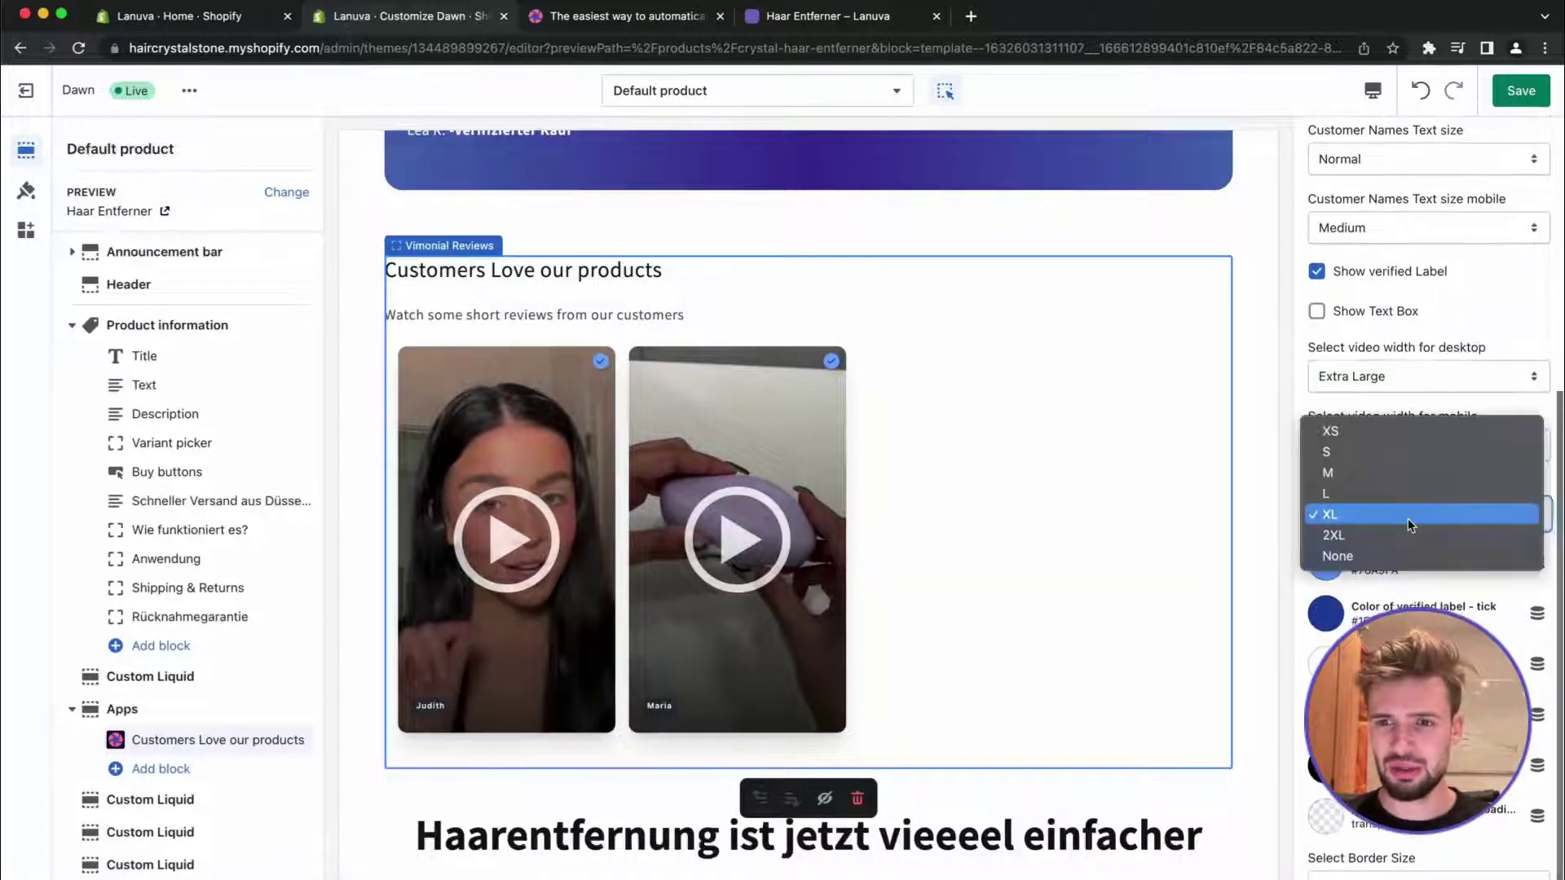
{"action": "left_click", "coordinate": [1405, 535]}
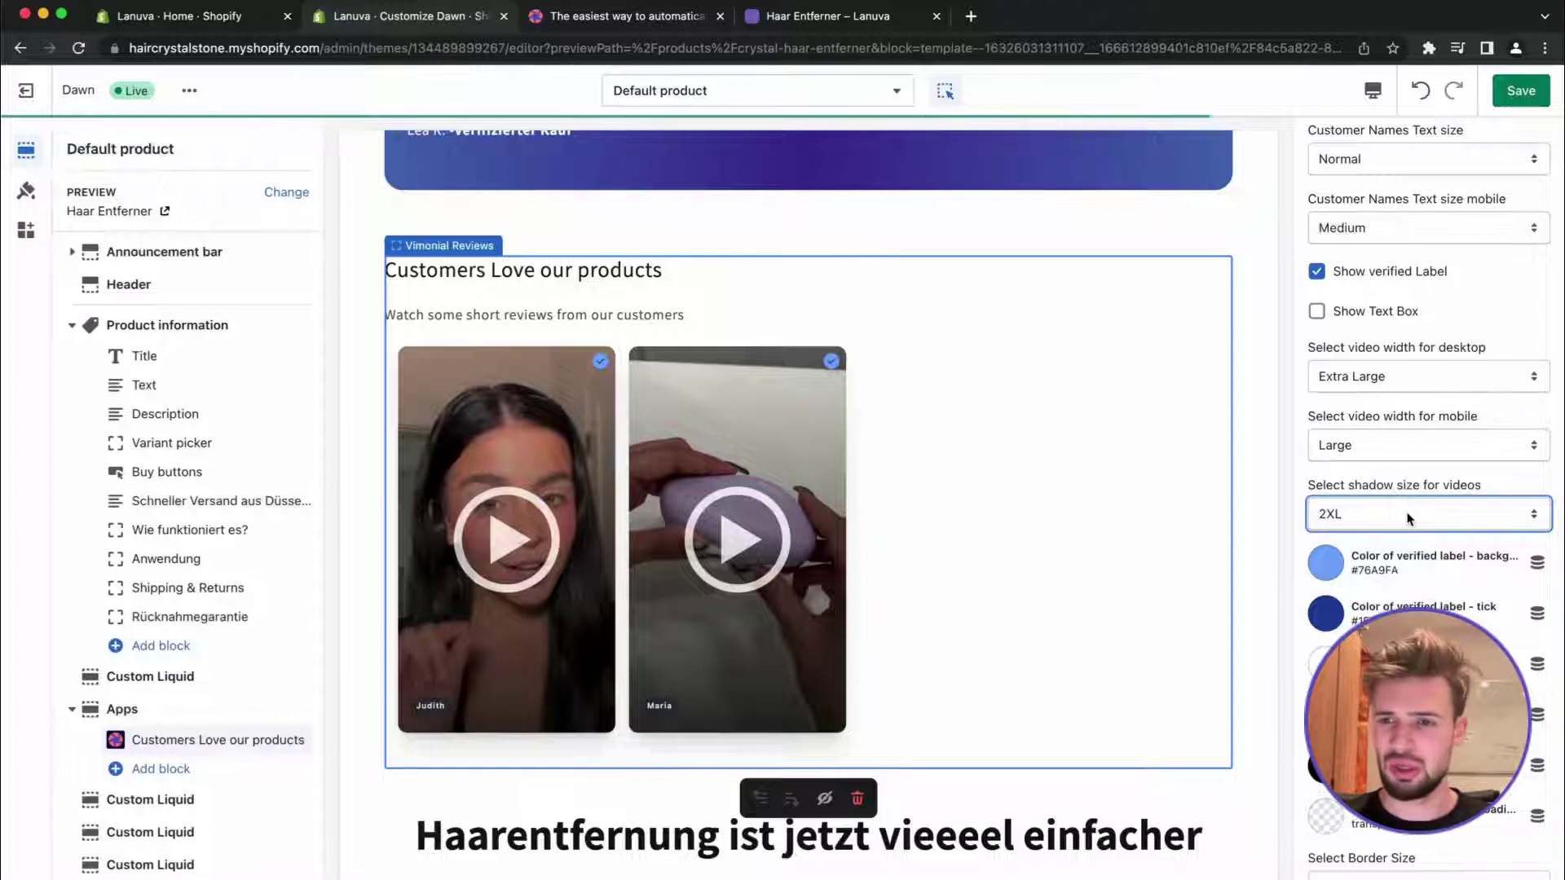
{"action": "scroll", "coordinate": [1407, 518], "scroll_direction": "down", "scroll_amount": 1}
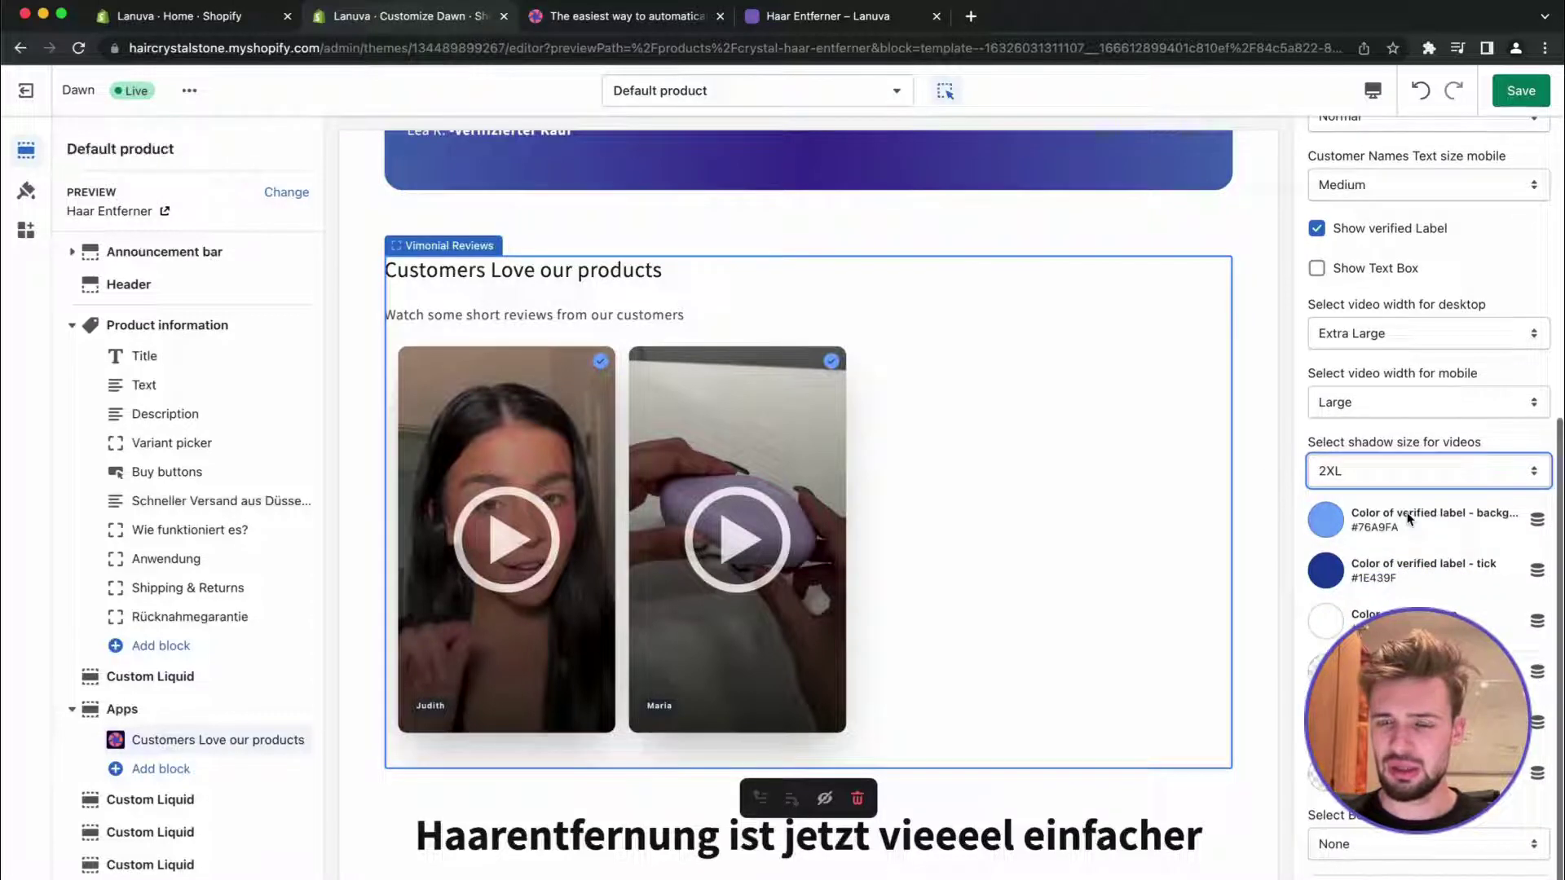
{"action": "left_click", "coordinate": [1373, 462]}
{"action": "left_click", "coordinate": [1382, 448]}
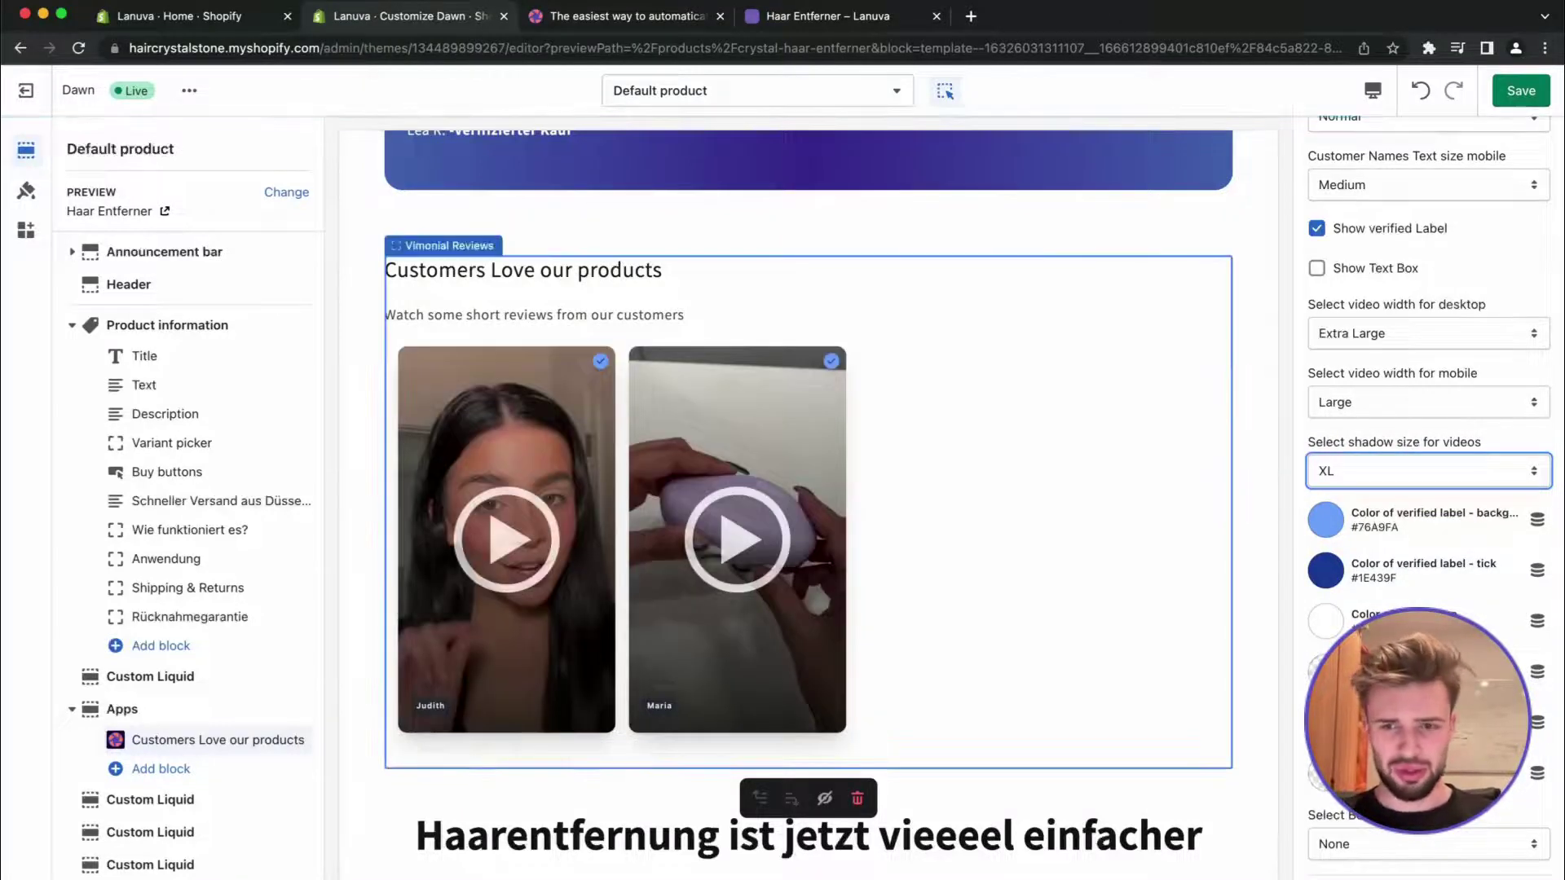
{"action": "left_click", "coordinate": [1399, 846]}
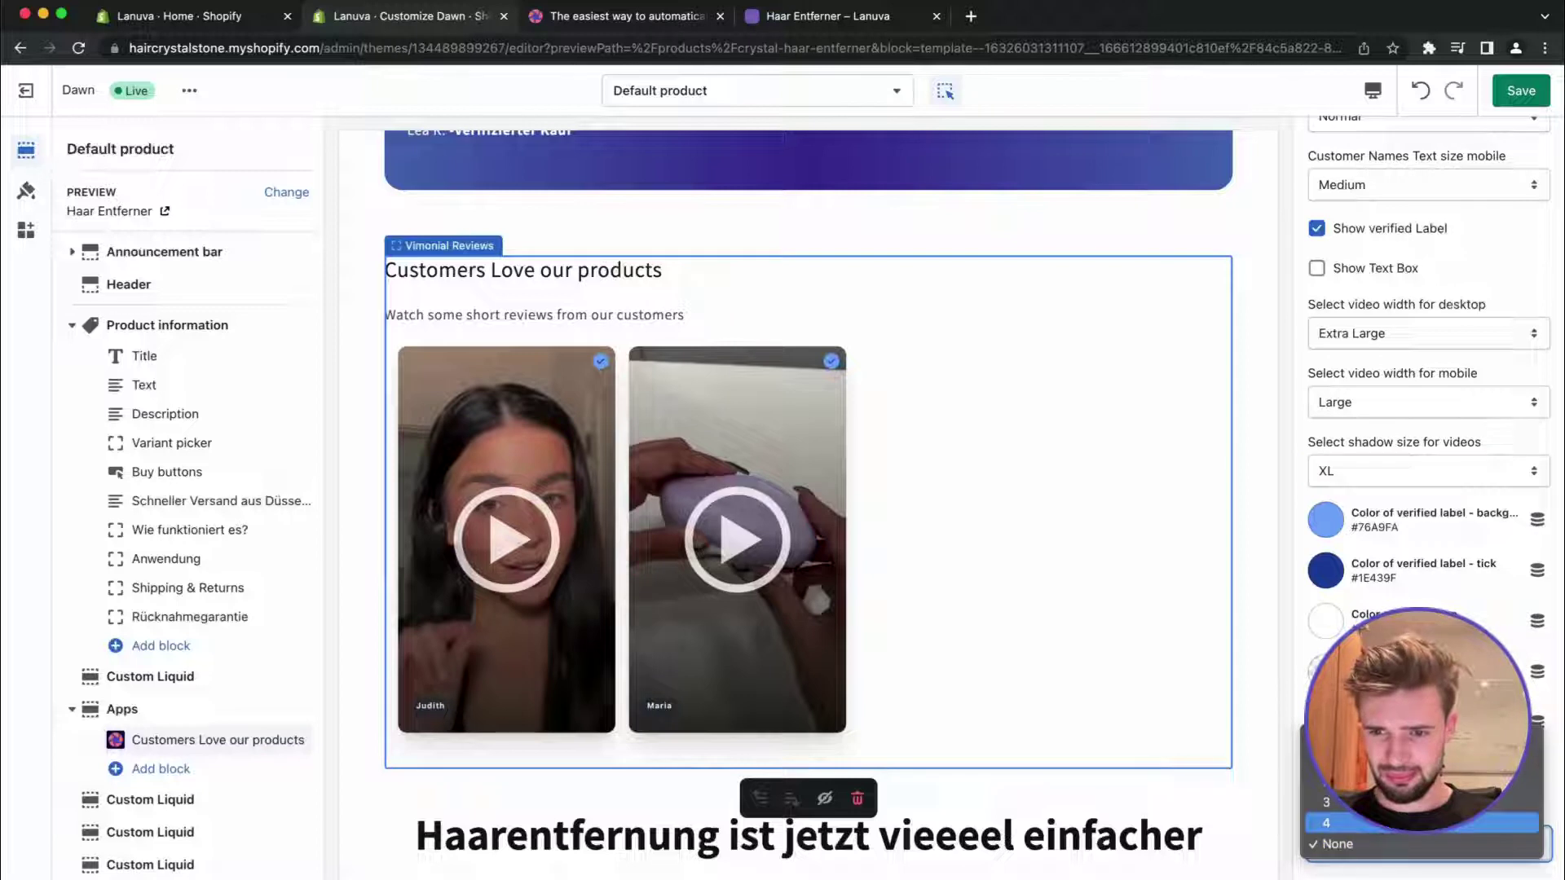
{"action": "left_click", "coordinate": [1422, 822]}
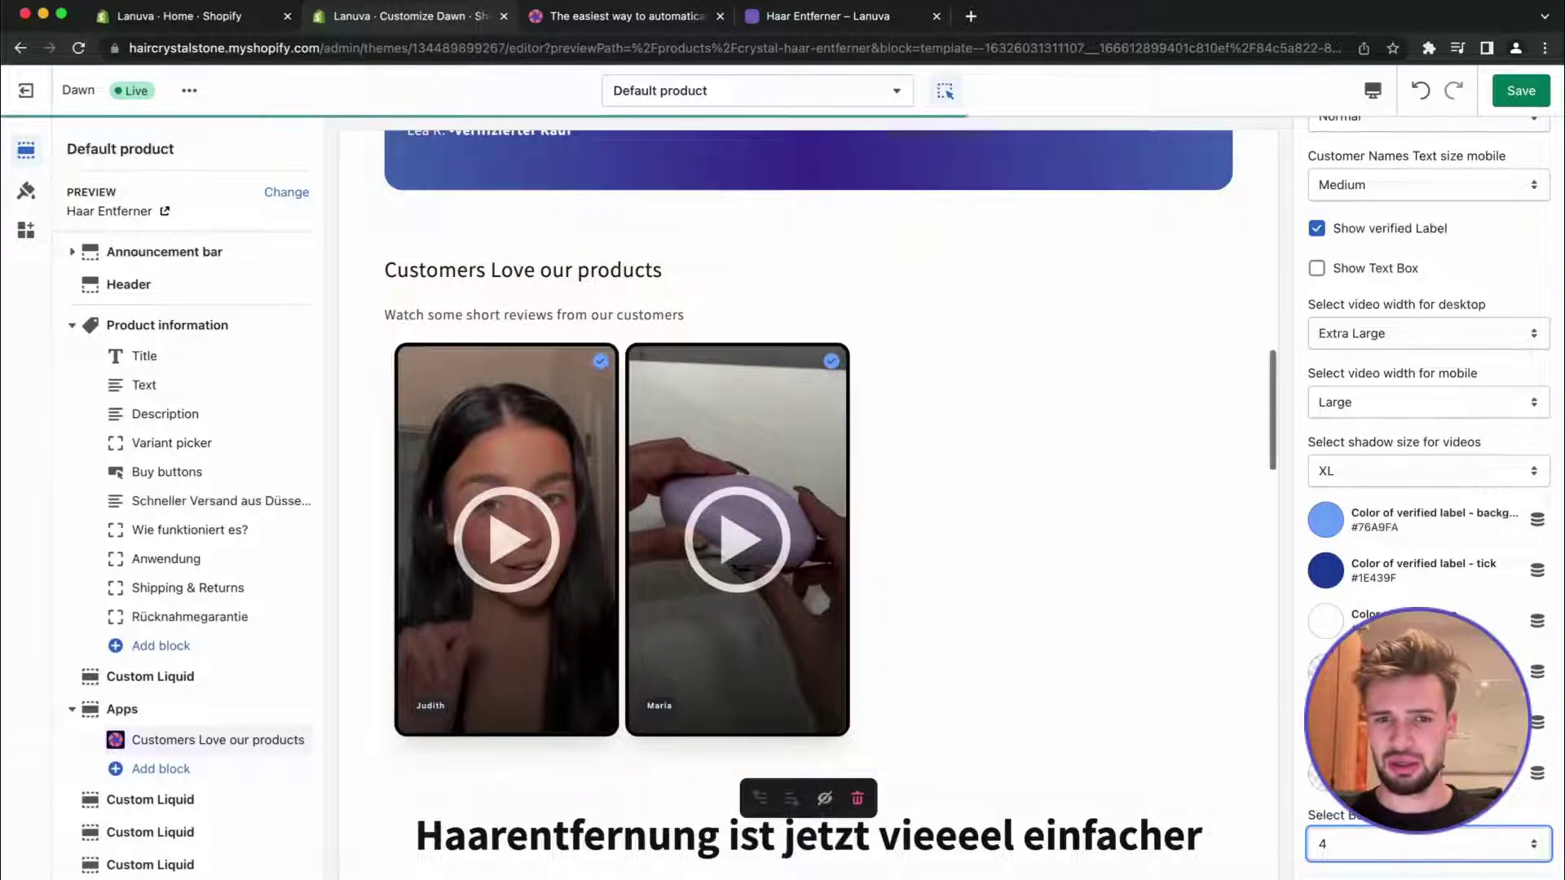
Colour the review card borders blue #334FB4
{"action": "left_click", "coordinate": [1326, 621]}
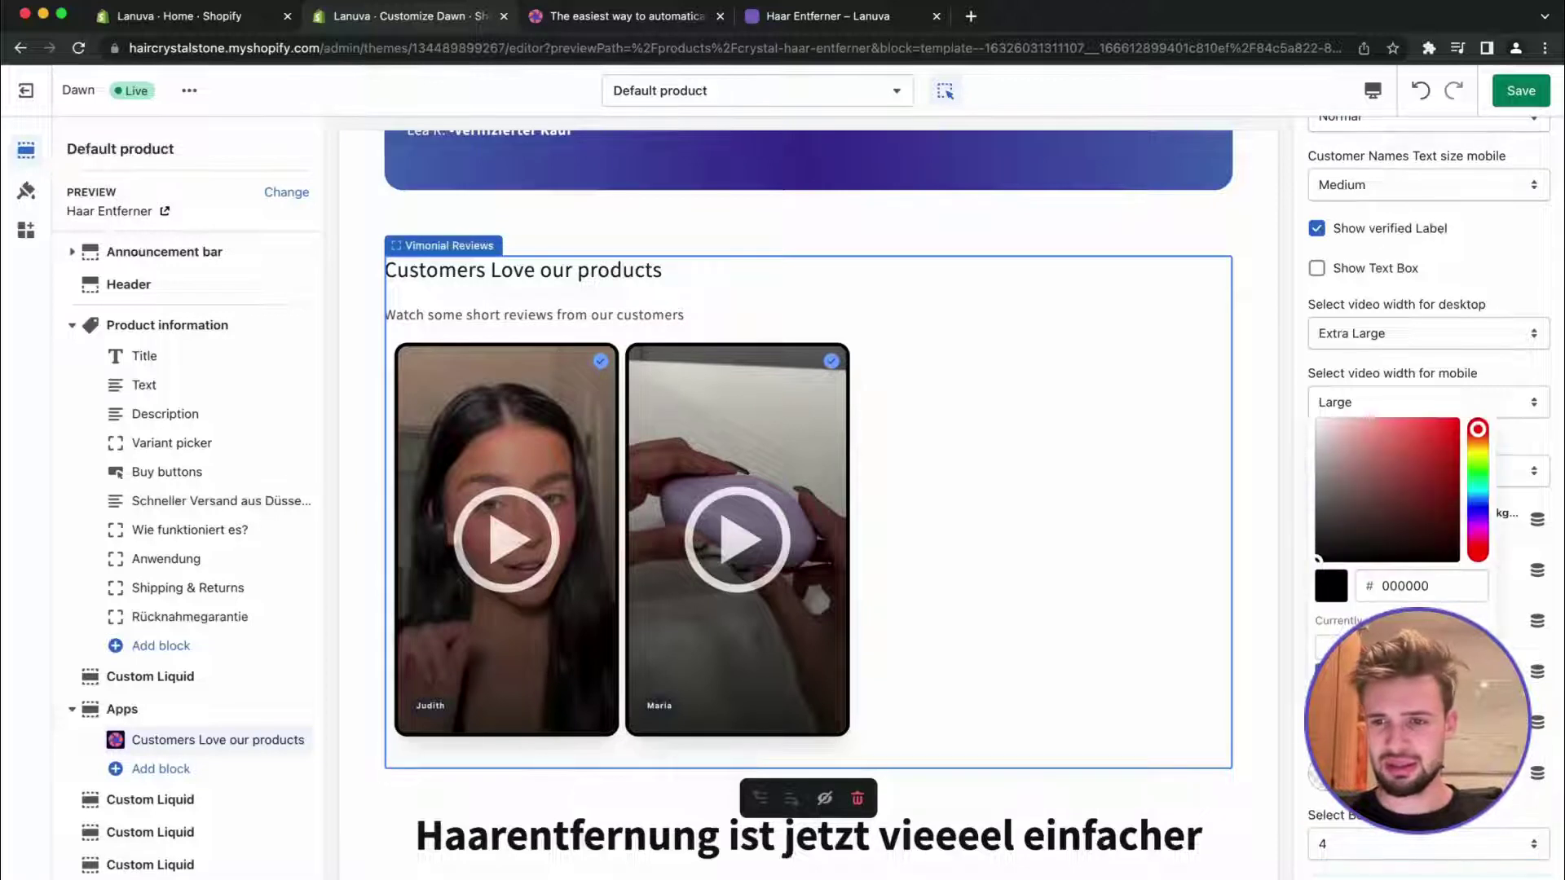
{"action": "left_click", "coordinate": [1327, 646]}
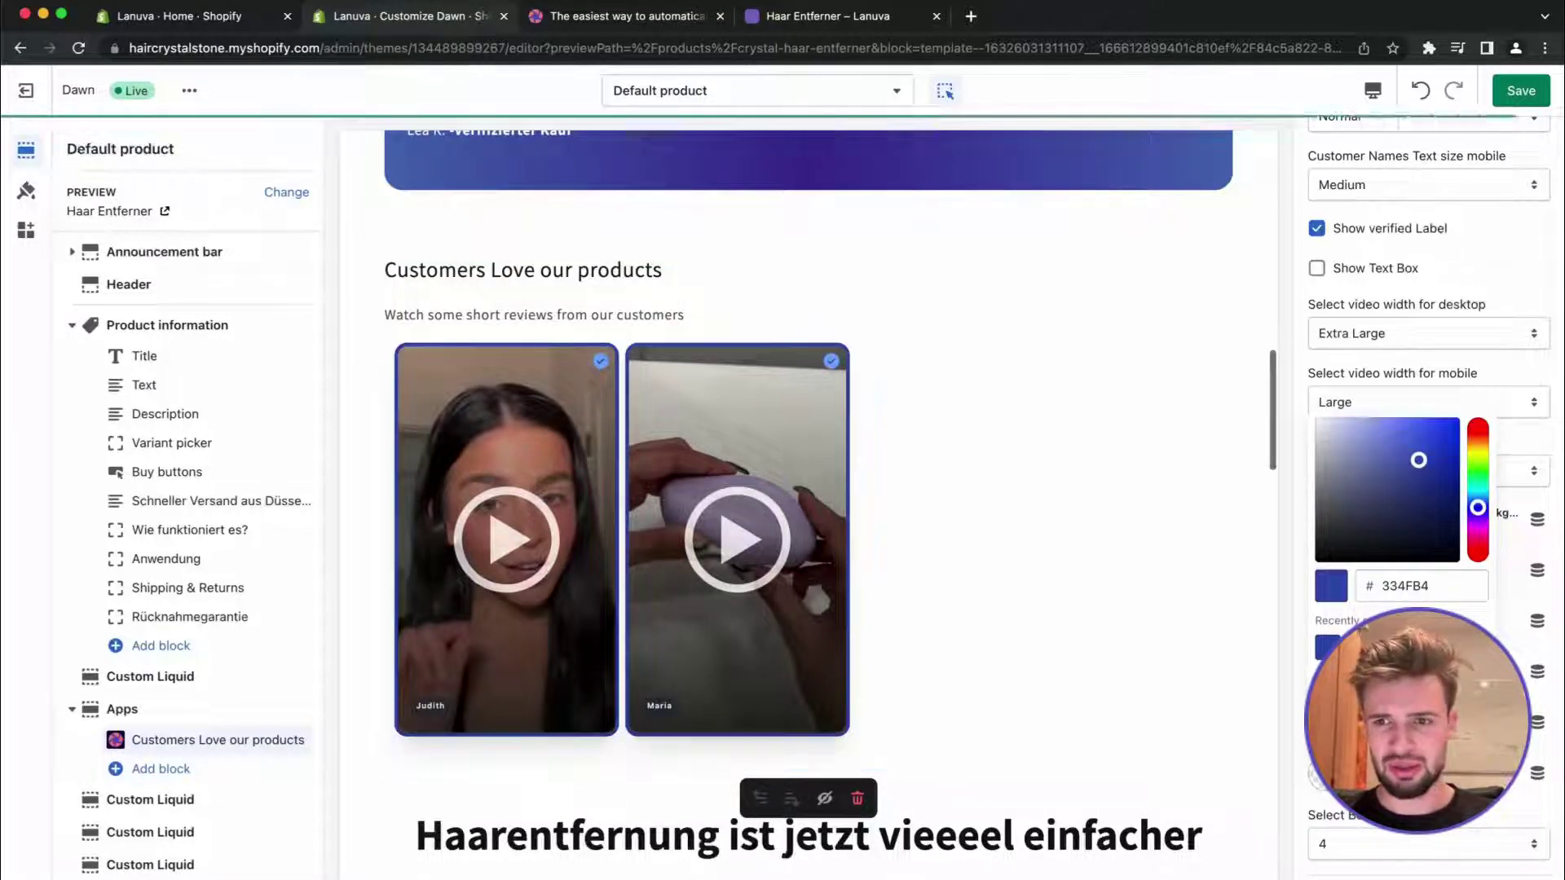
{"action": "left_click", "coordinate": [1066, 596]}
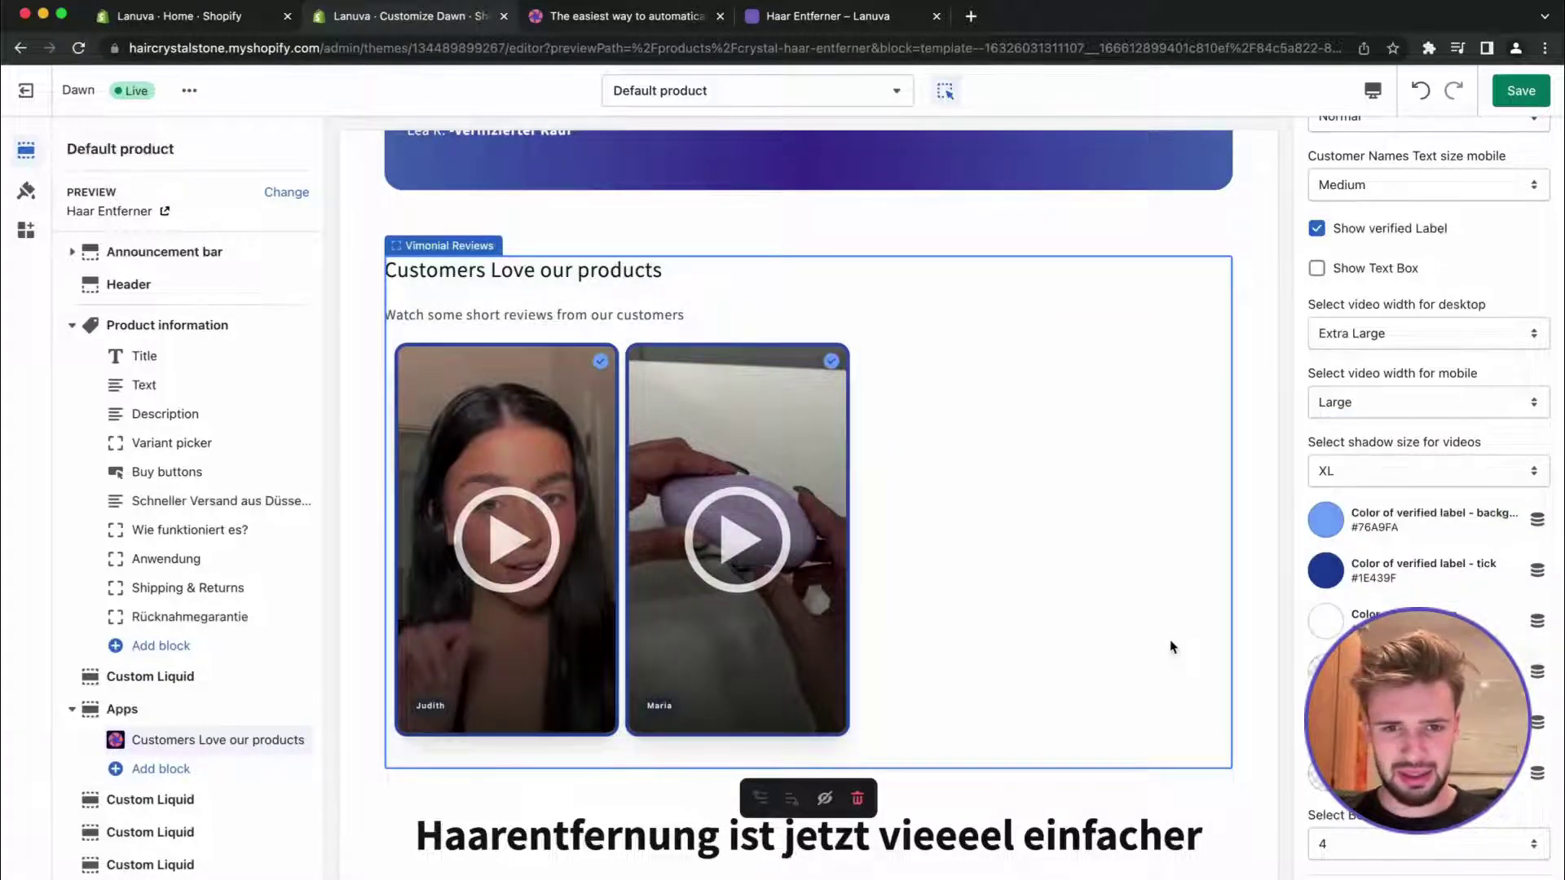
Preview on mobile, set the mobile video width to Medium, and save the theme
{"action": "scroll", "coordinate": [1172, 646], "scroll_direction": "up", "scroll_amount": 1}
{"action": "left_click", "coordinate": [1373, 91]}
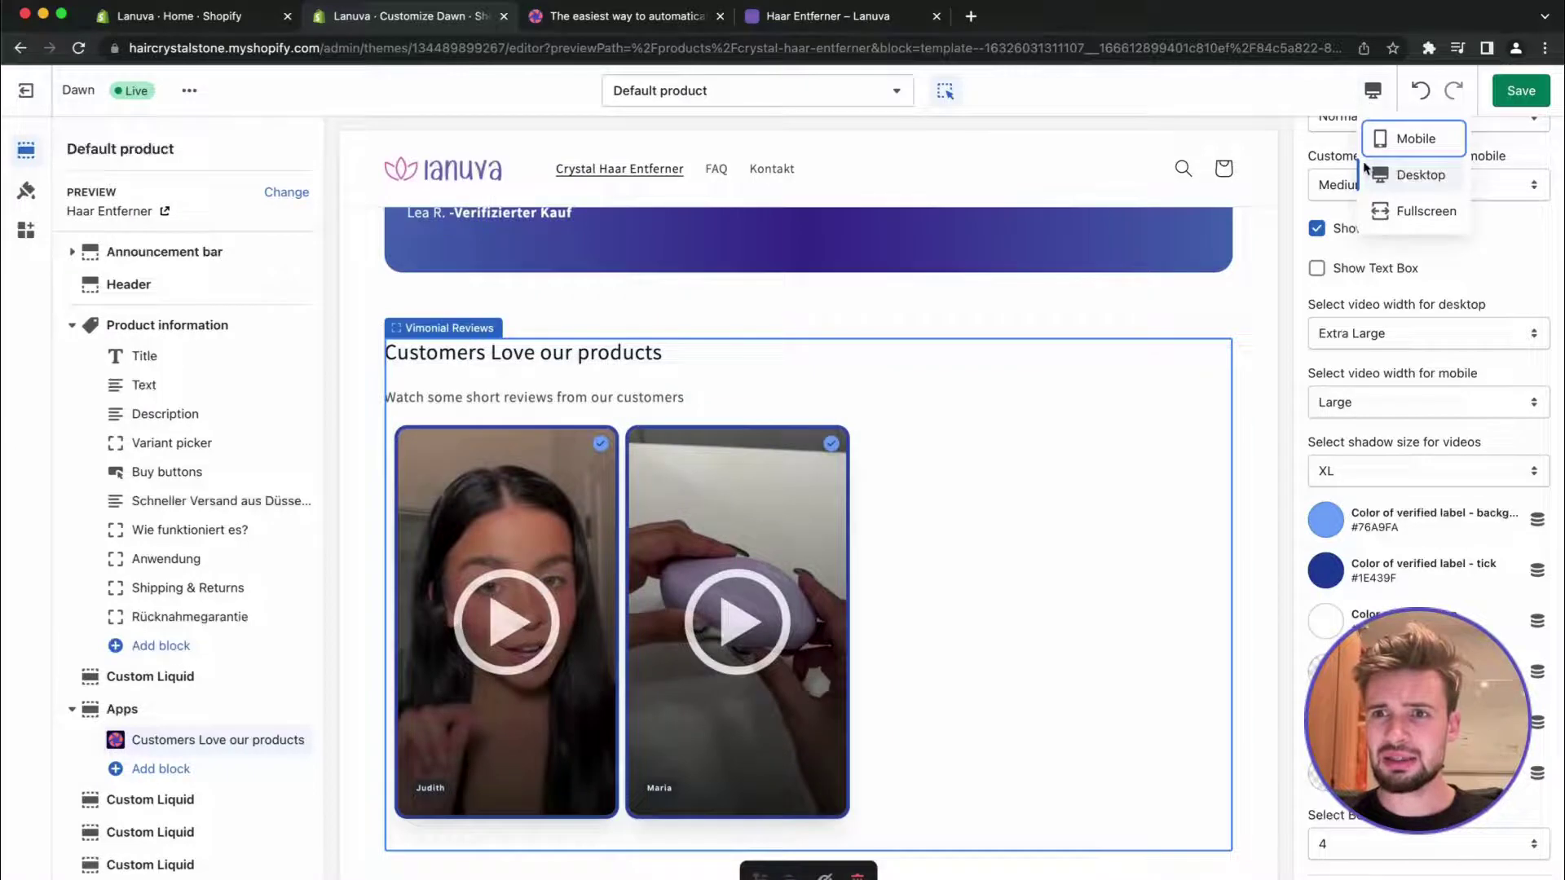
{"action": "left_click", "coordinate": [1406, 145]}
{"action": "scroll", "coordinate": [877, 550], "scroll_direction": "down", "scroll_amount": 8}
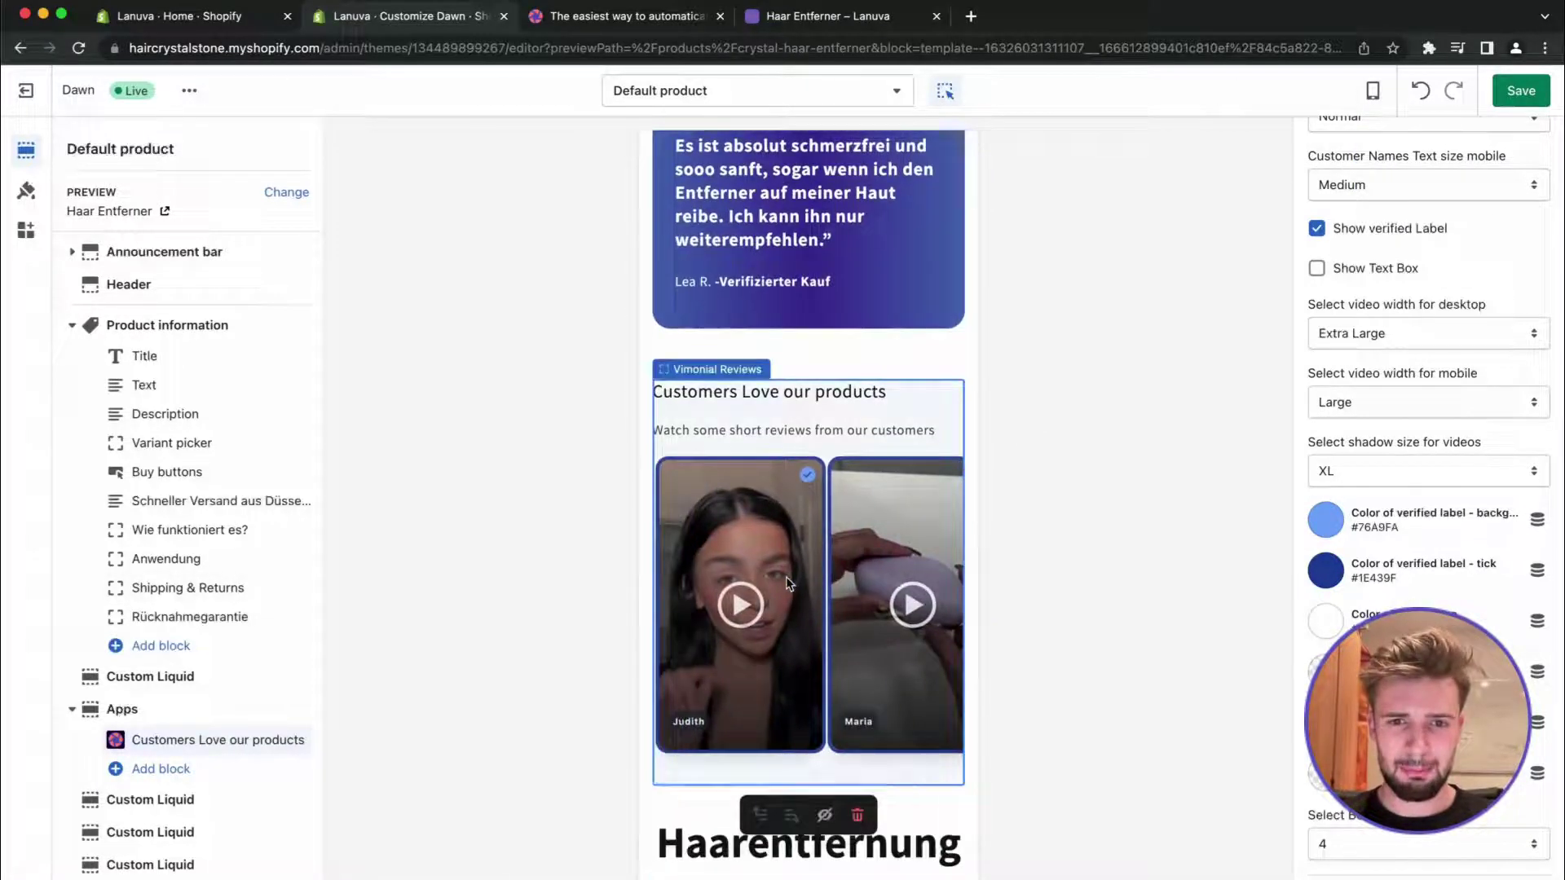
{"action": "left_click", "coordinate": [1386, 409]}
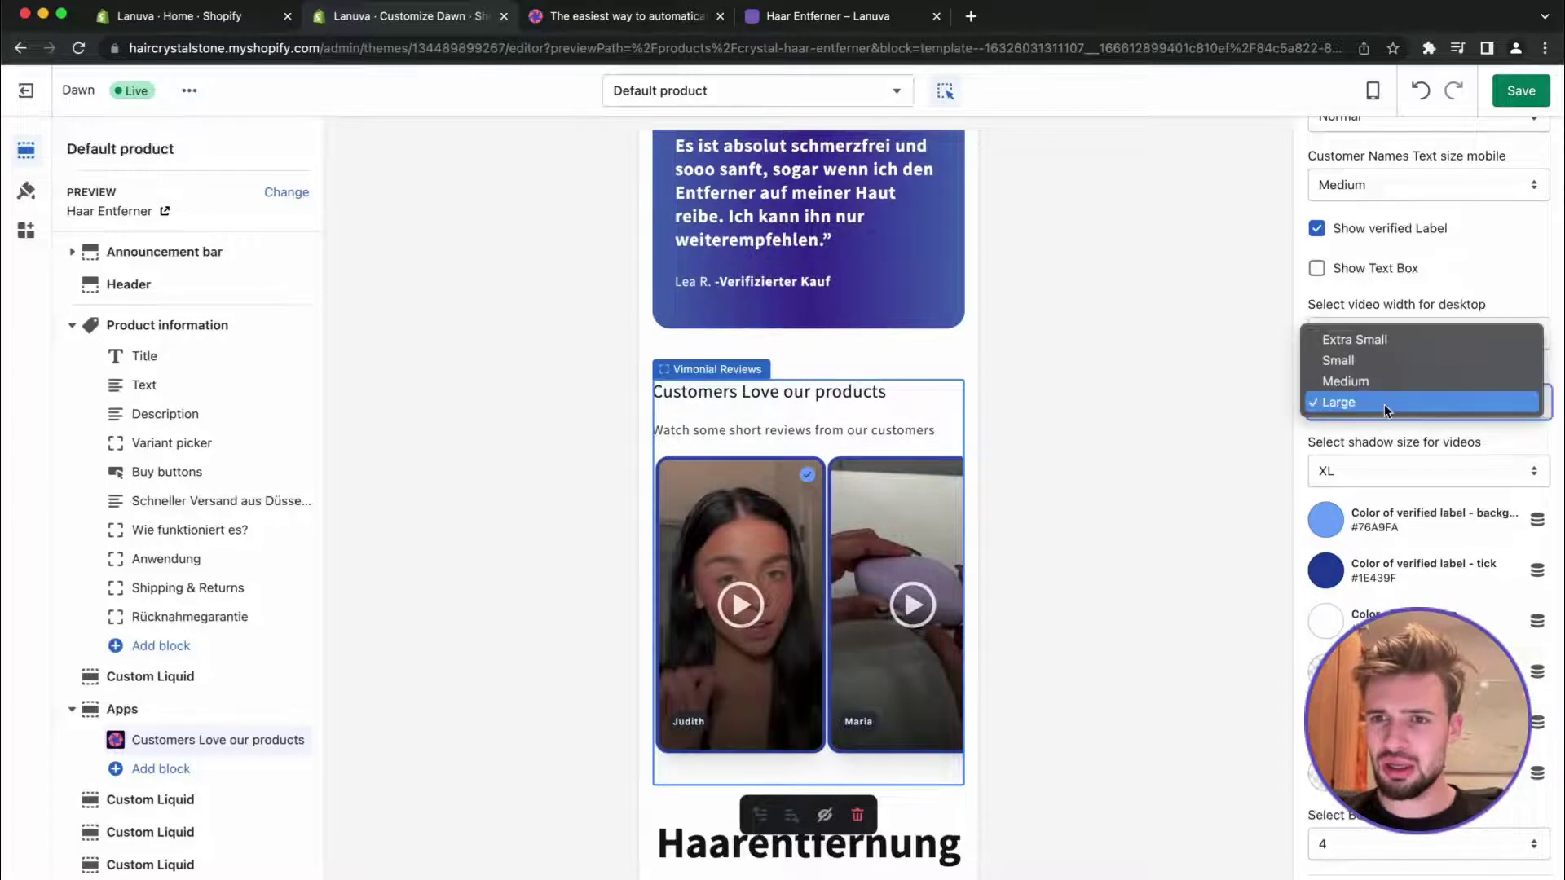
{"action": "left_click", "coordinate": [1383, 380]}
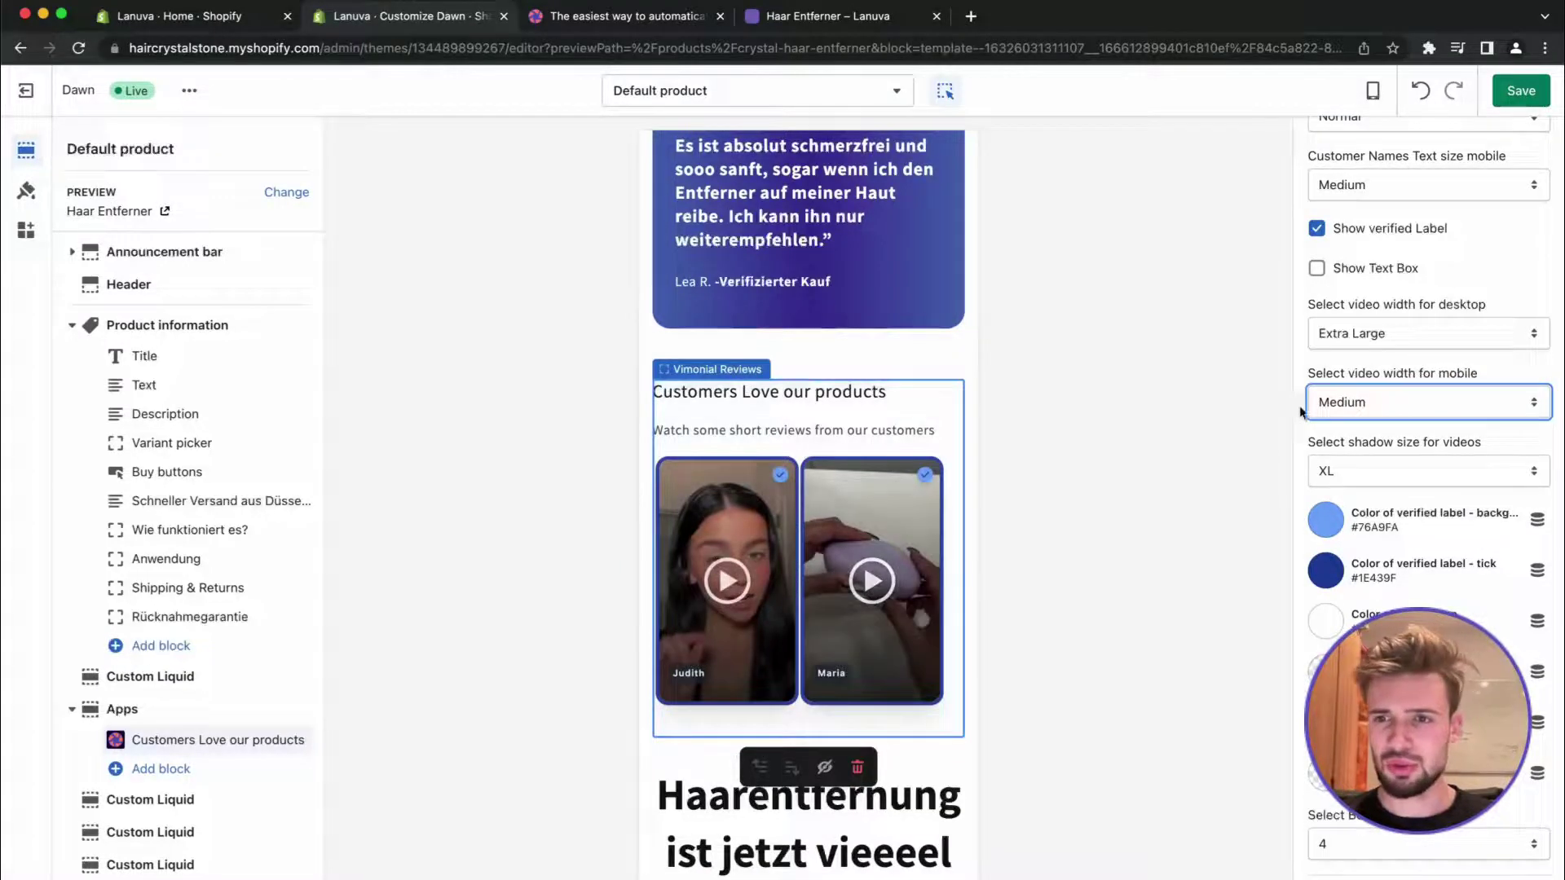
{"action": "left_click", "coordinate": [1508, 91]}
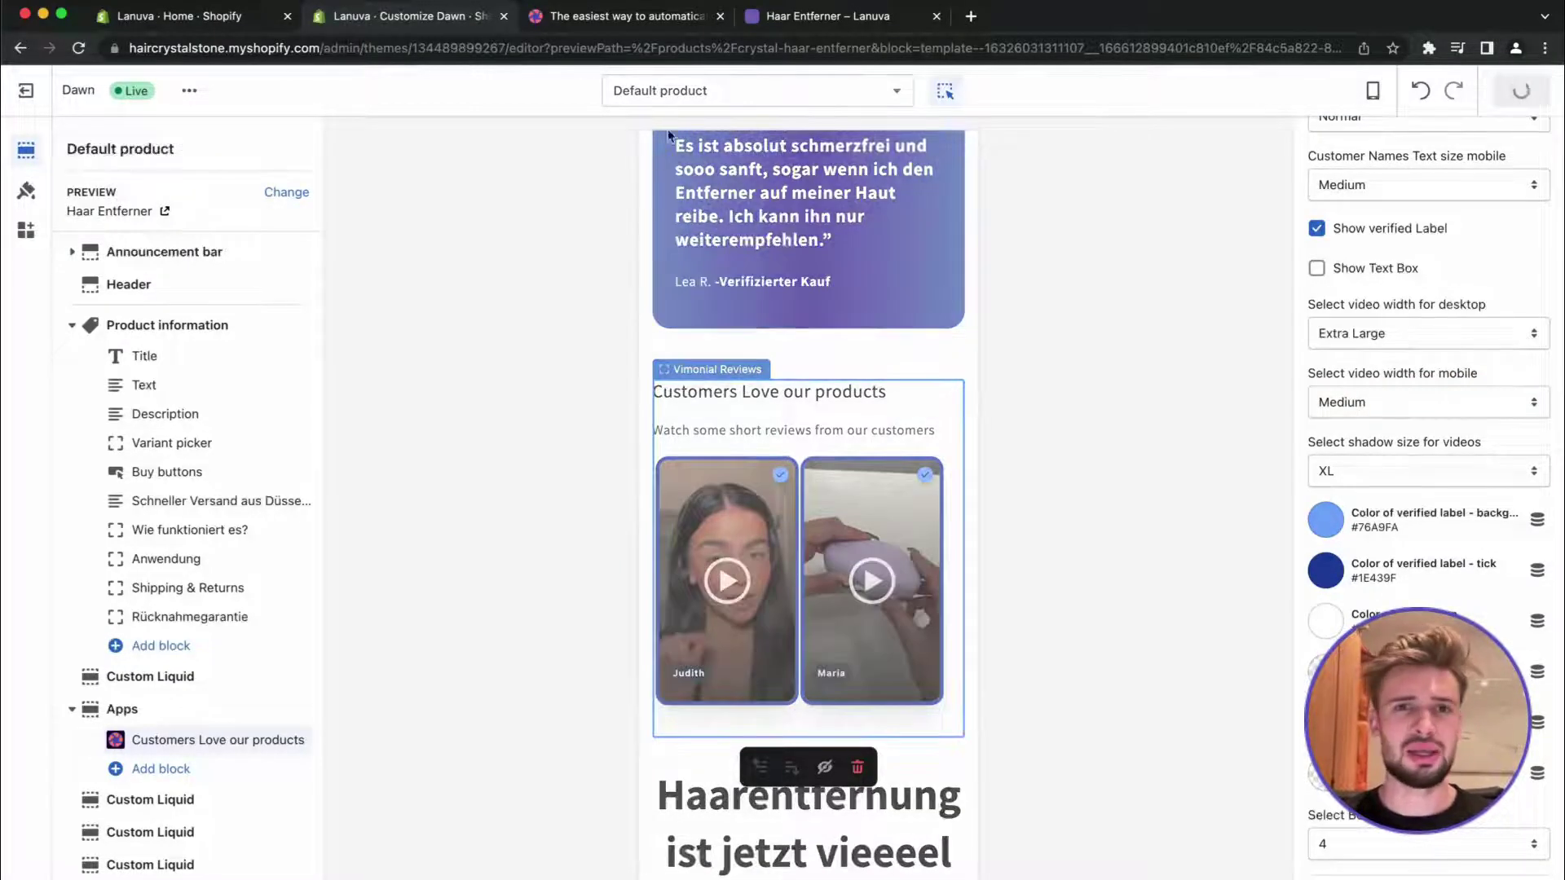
On the live product page, play and pause both blue-bordered review videos
{"action": "left_click", "coordinate": [799, 25]}
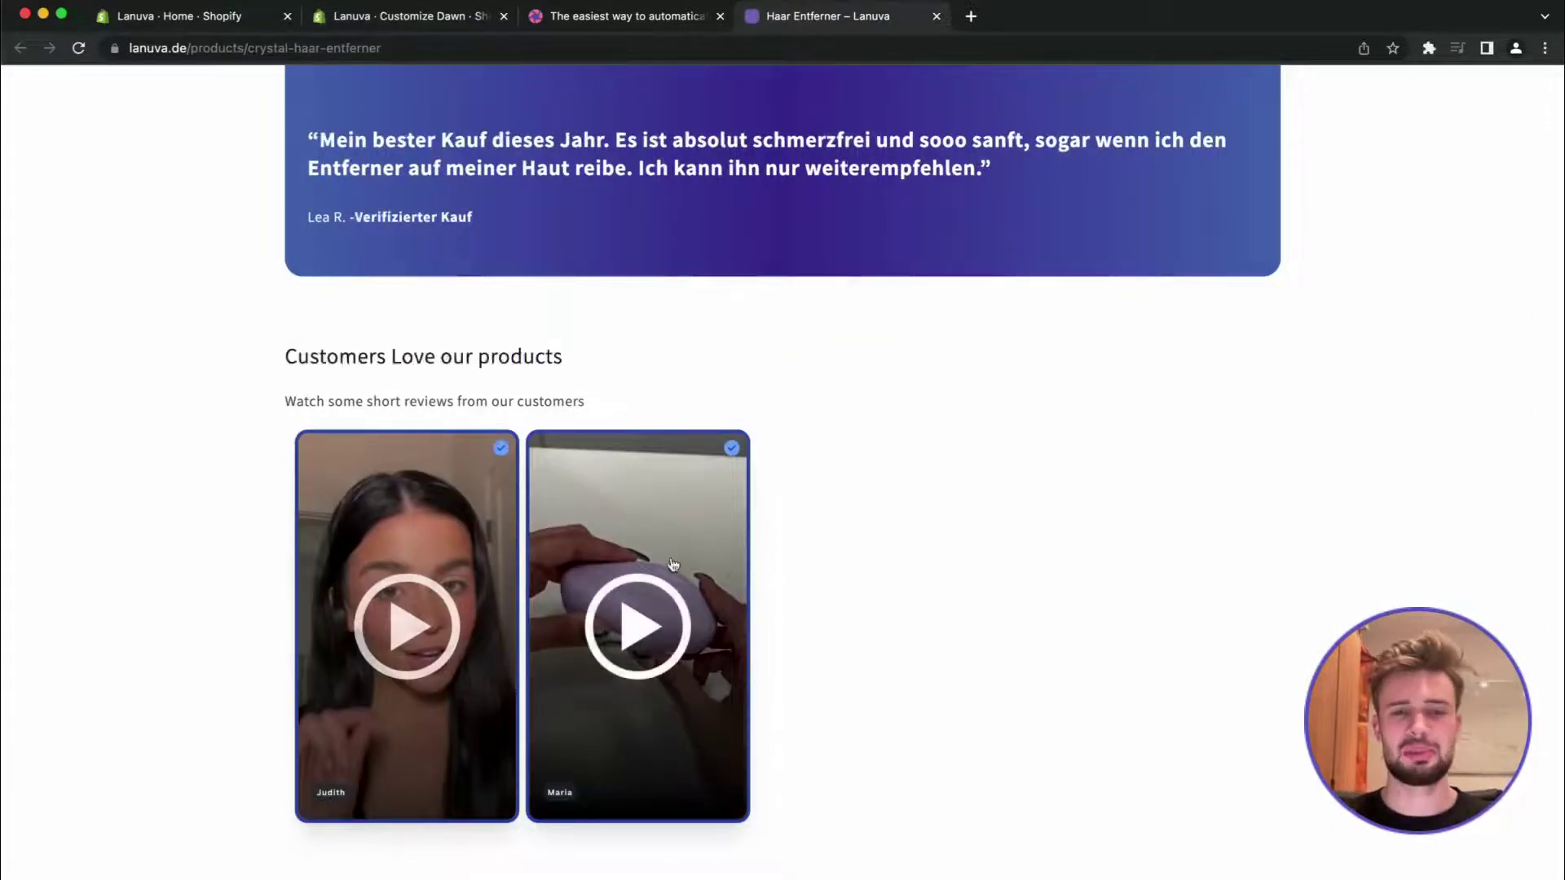
{"action": "scroll", "coordinate": [673, 564], "scroll_direction": "down", "scroll_amount": 2}
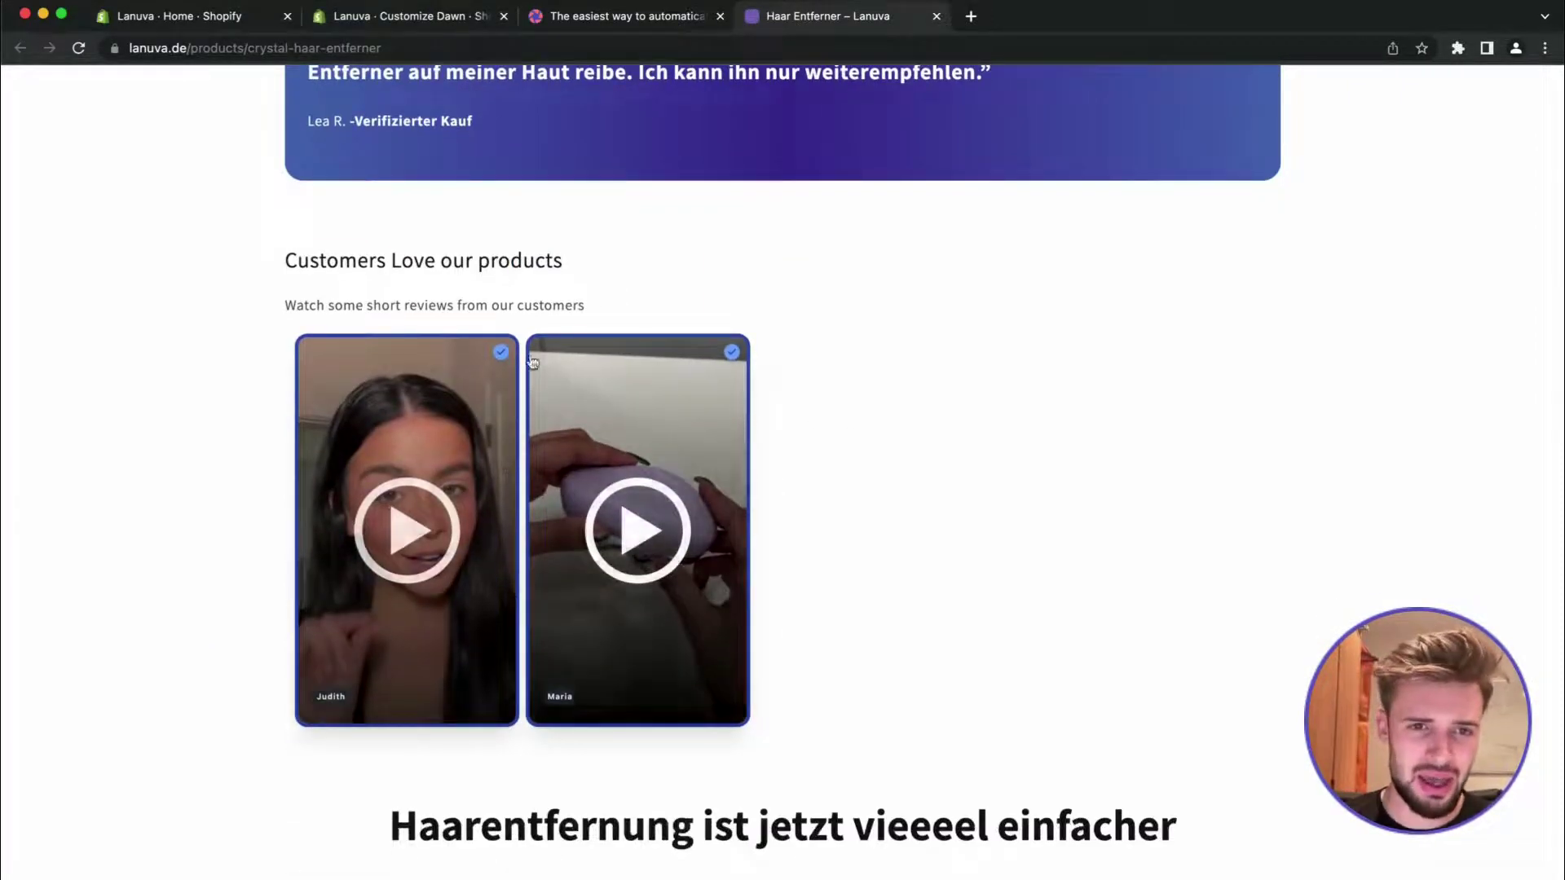
{"action": "left_click", "coordinate": [633, 478]}
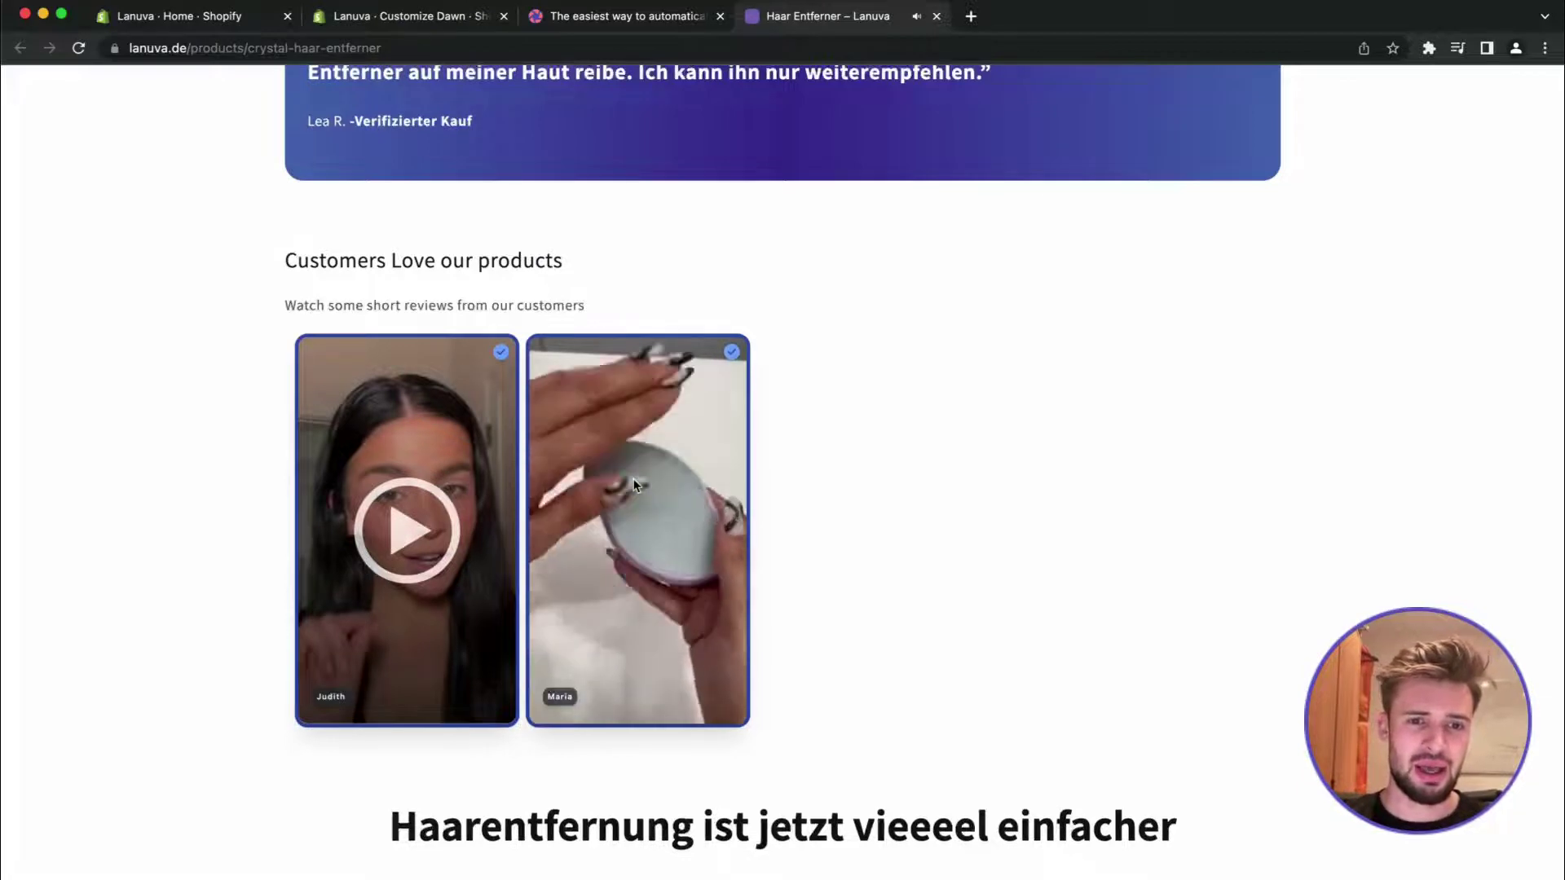
{"action": "left_click", "coordinate": [644, 526]}
{"action": "left_click", "coordinate": [440, 551]}
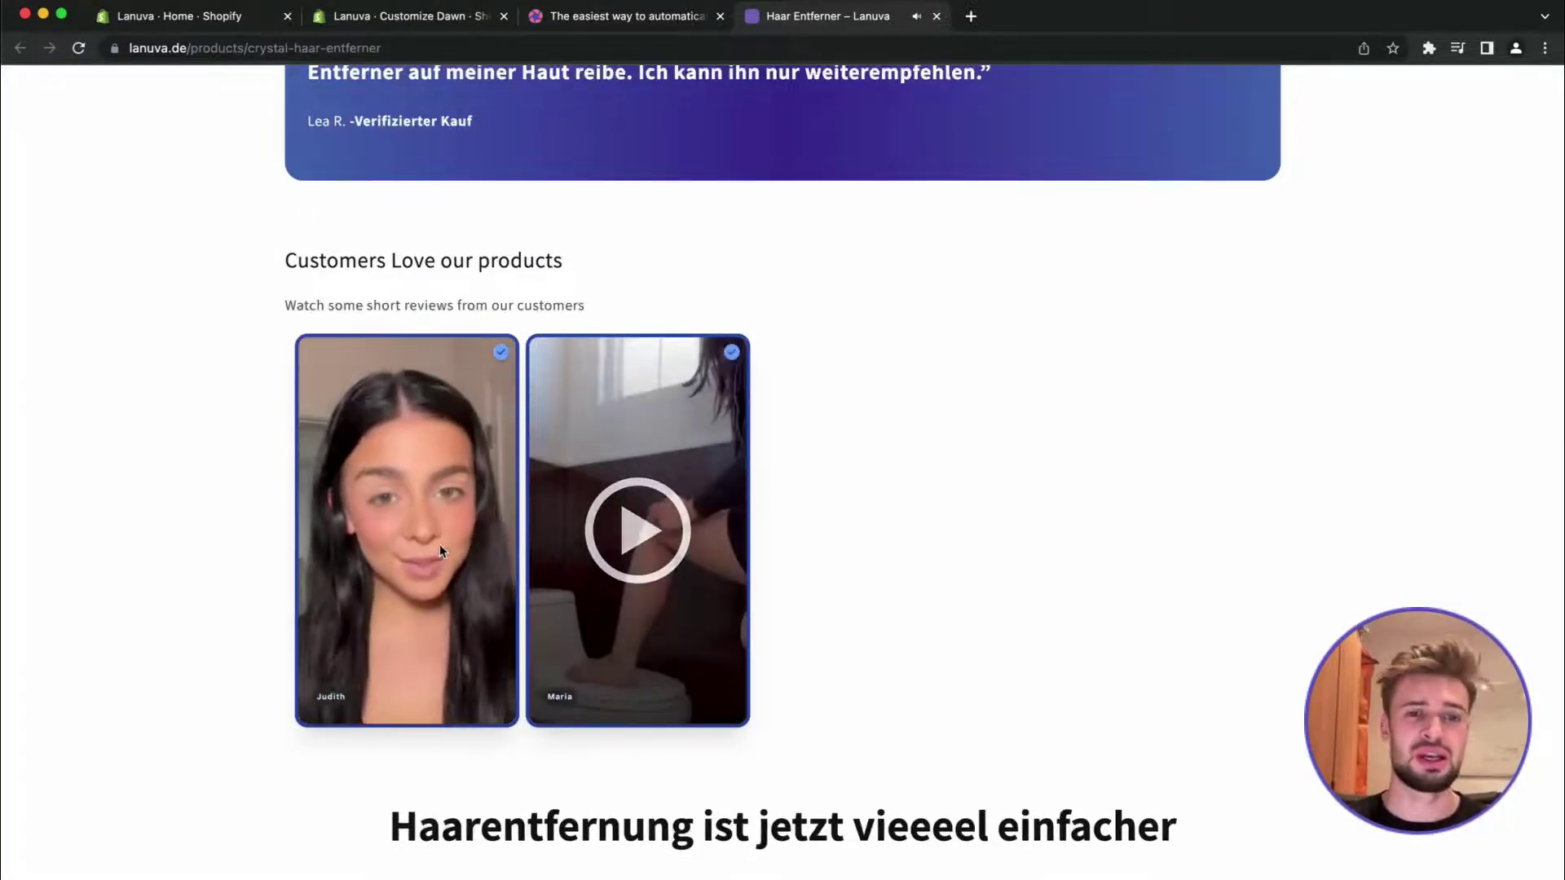
{"action": "left_click", "coordinate": [441, 552]}
{"action": "scroll", "coordinate": [506, 446], "scroll_direction": "up", "scroll_amount": 8}
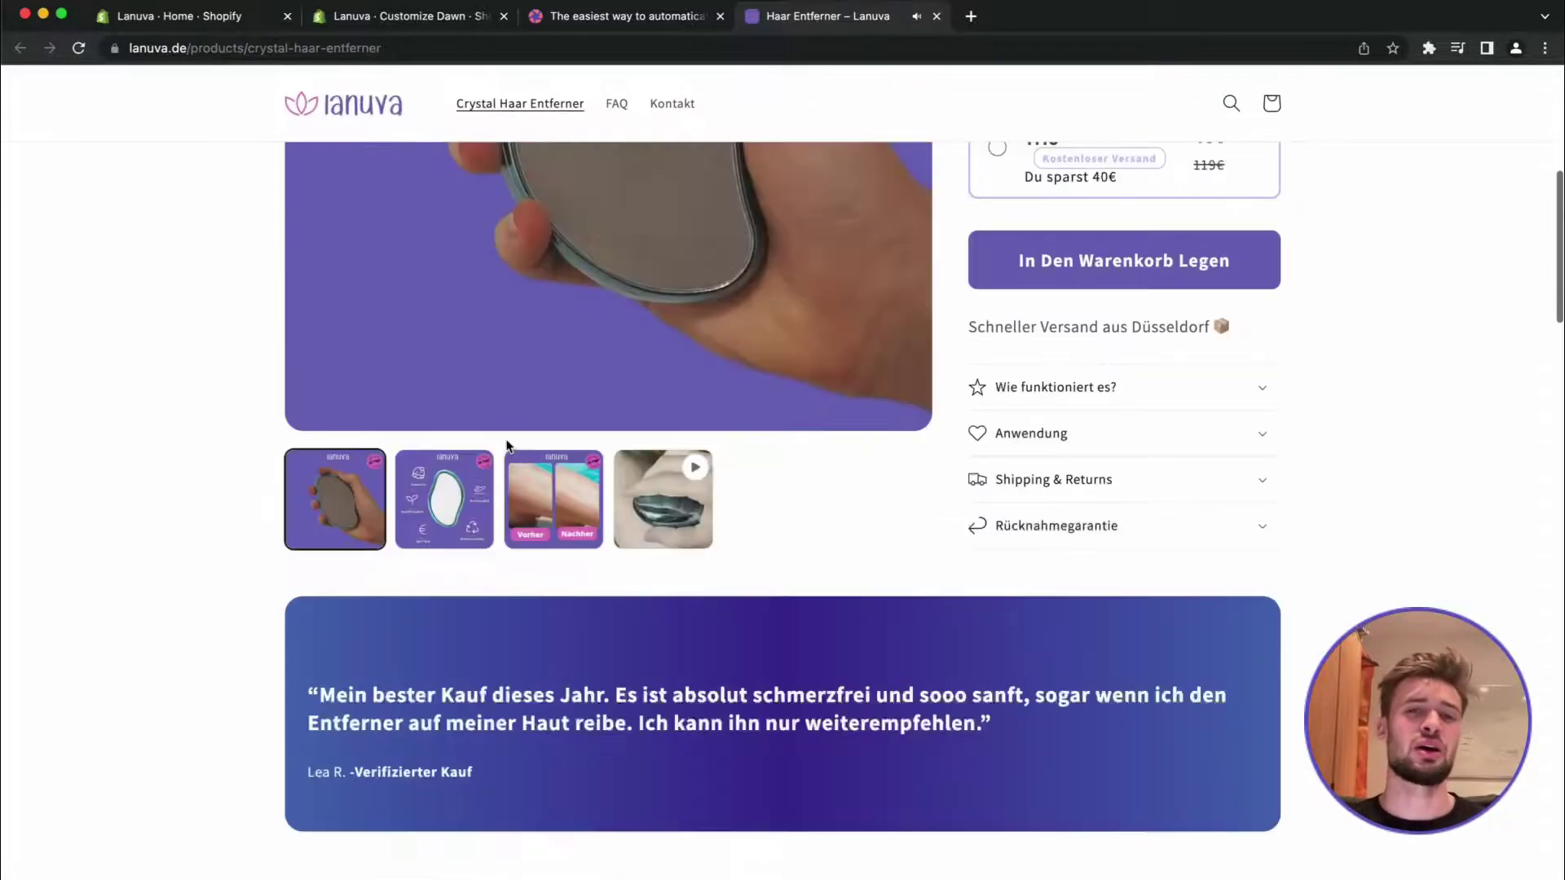
{"action": "scroll", "coordinate": [506, 445], "scroll_direction": "up", "scroll_amount": 5}
{"action": "scroll", "coordinate": [506, 446], "scroll_direction": "down", "scroll_amount": 13}
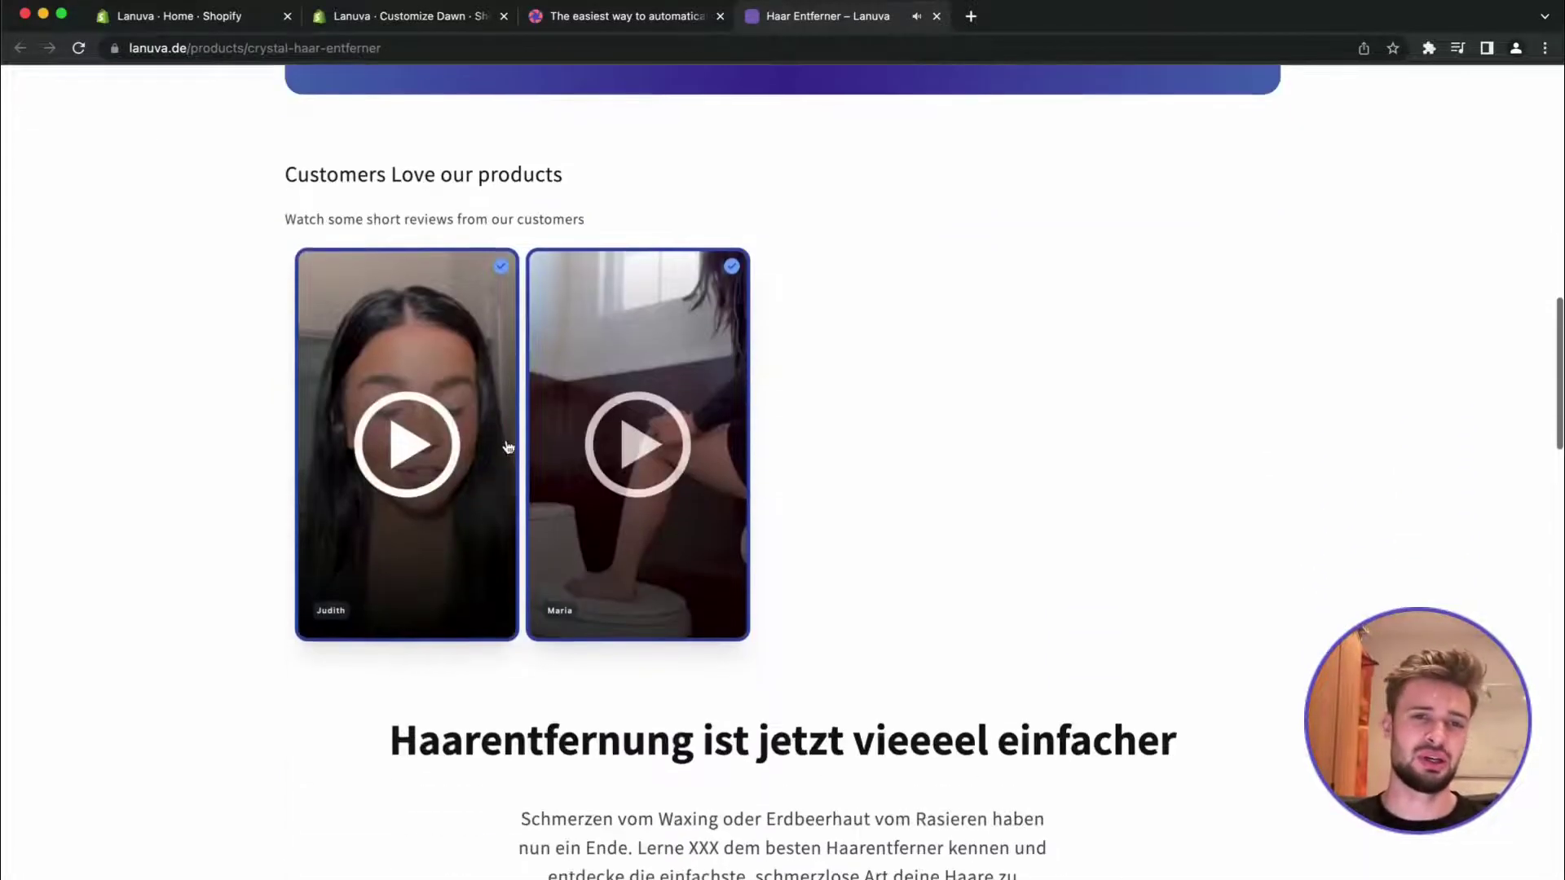
{"action": "scroll", "coordinate": [507, 447], "scroll_direction": "up", "scroll_amount": 1}
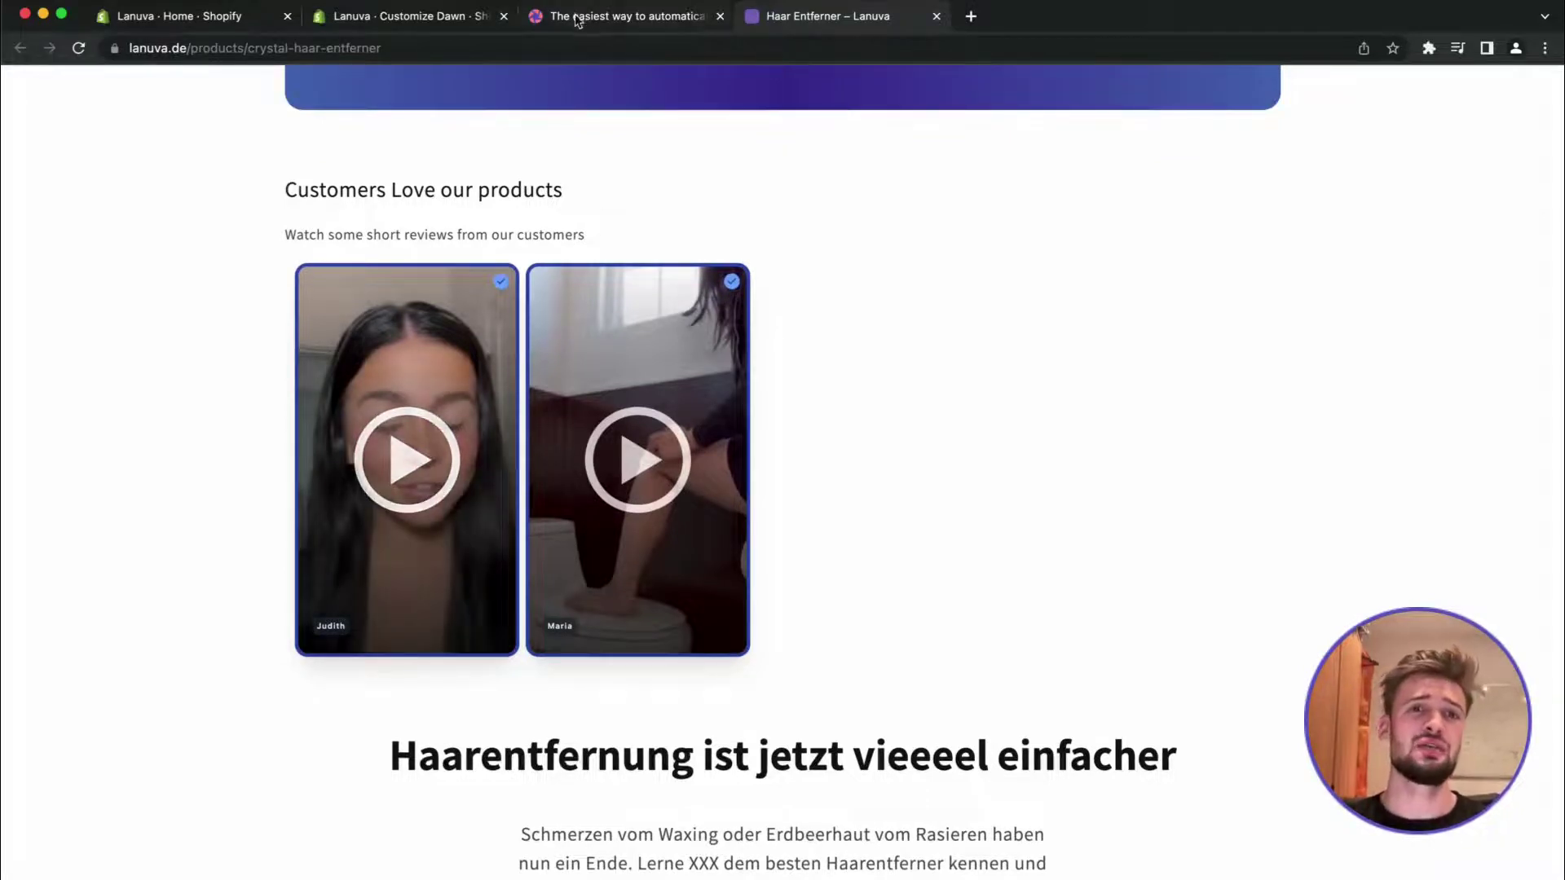
Browse vimonial.com in a new tab, then go back to the Vimonial app tab
{"action": "key", "text": "super+t"}
{"action": "type", "text": "vimonial"}
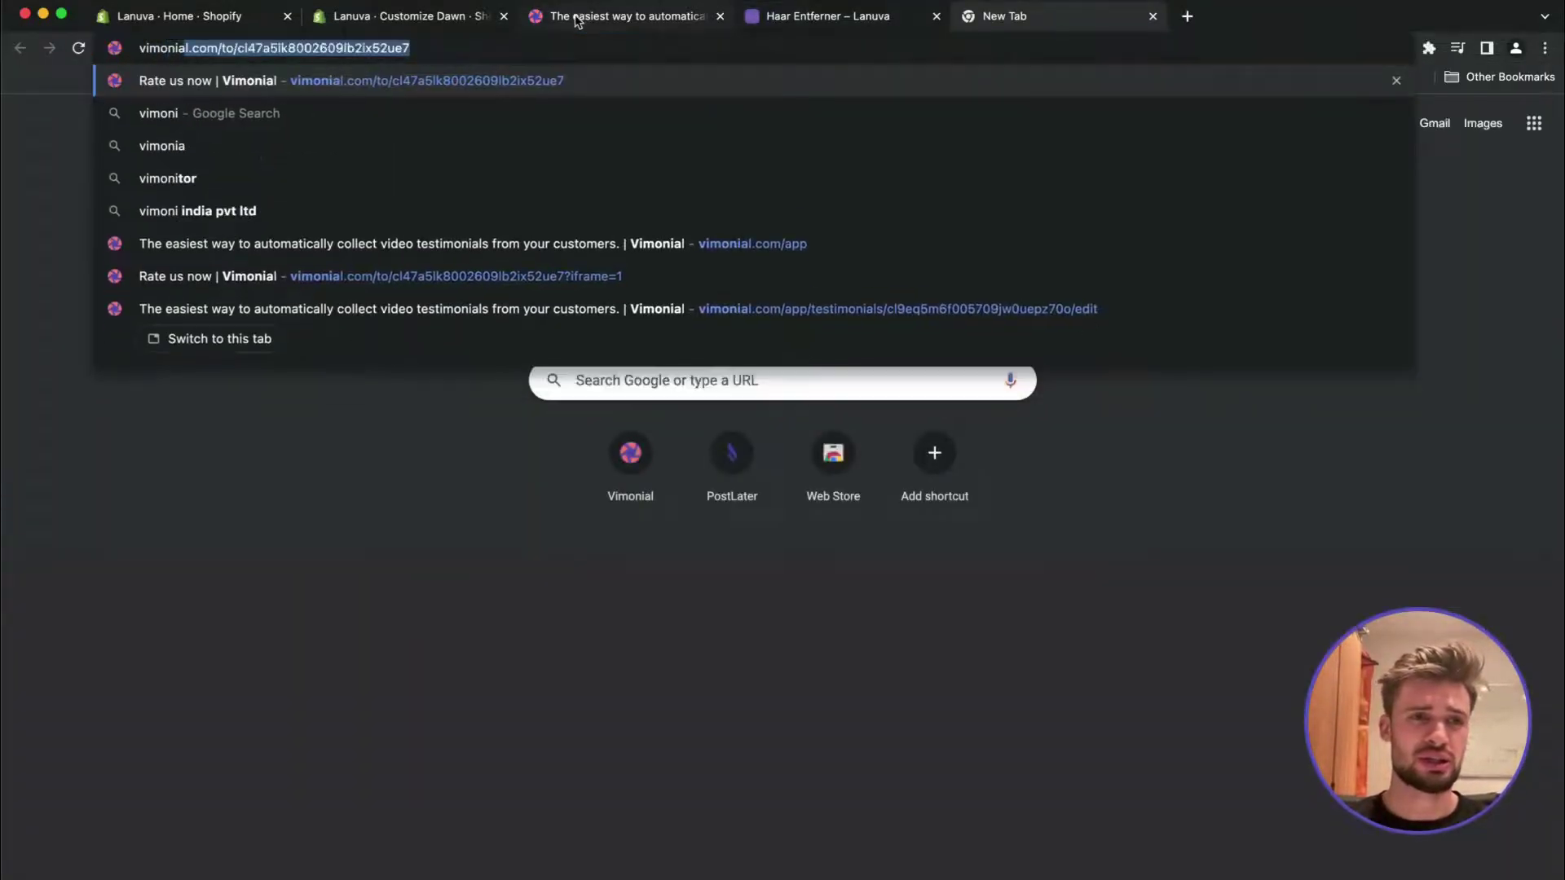
{"action": "type", "text": ".com"}
{"action": "key", "text": "Return"}
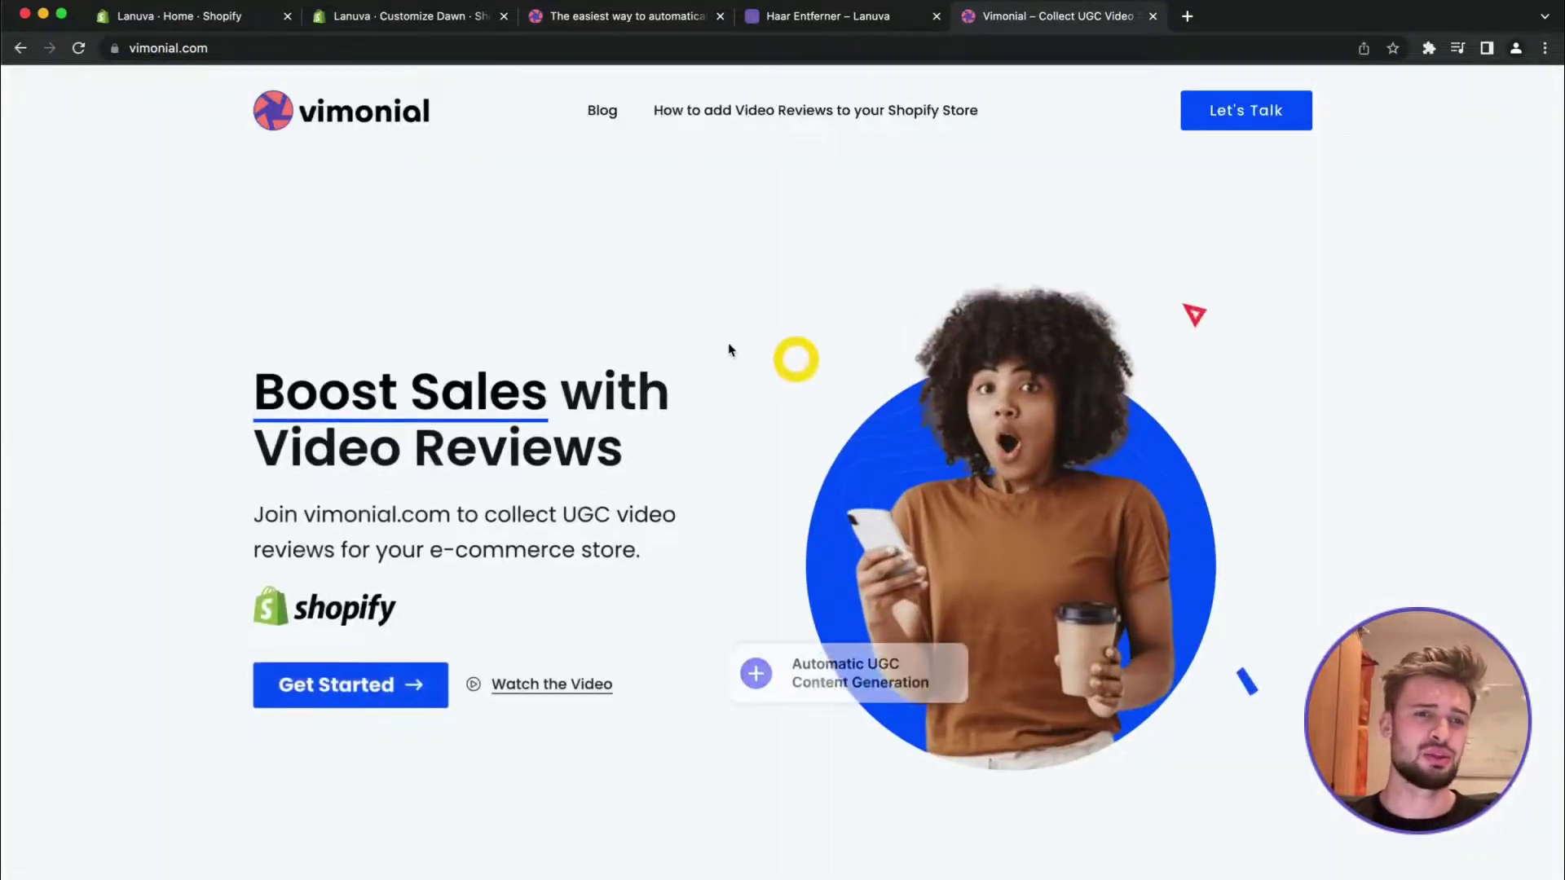
{"action": "scroll", "coordinate": [728, 348], "scroll_direction": "down", "scroll_amount": 15}
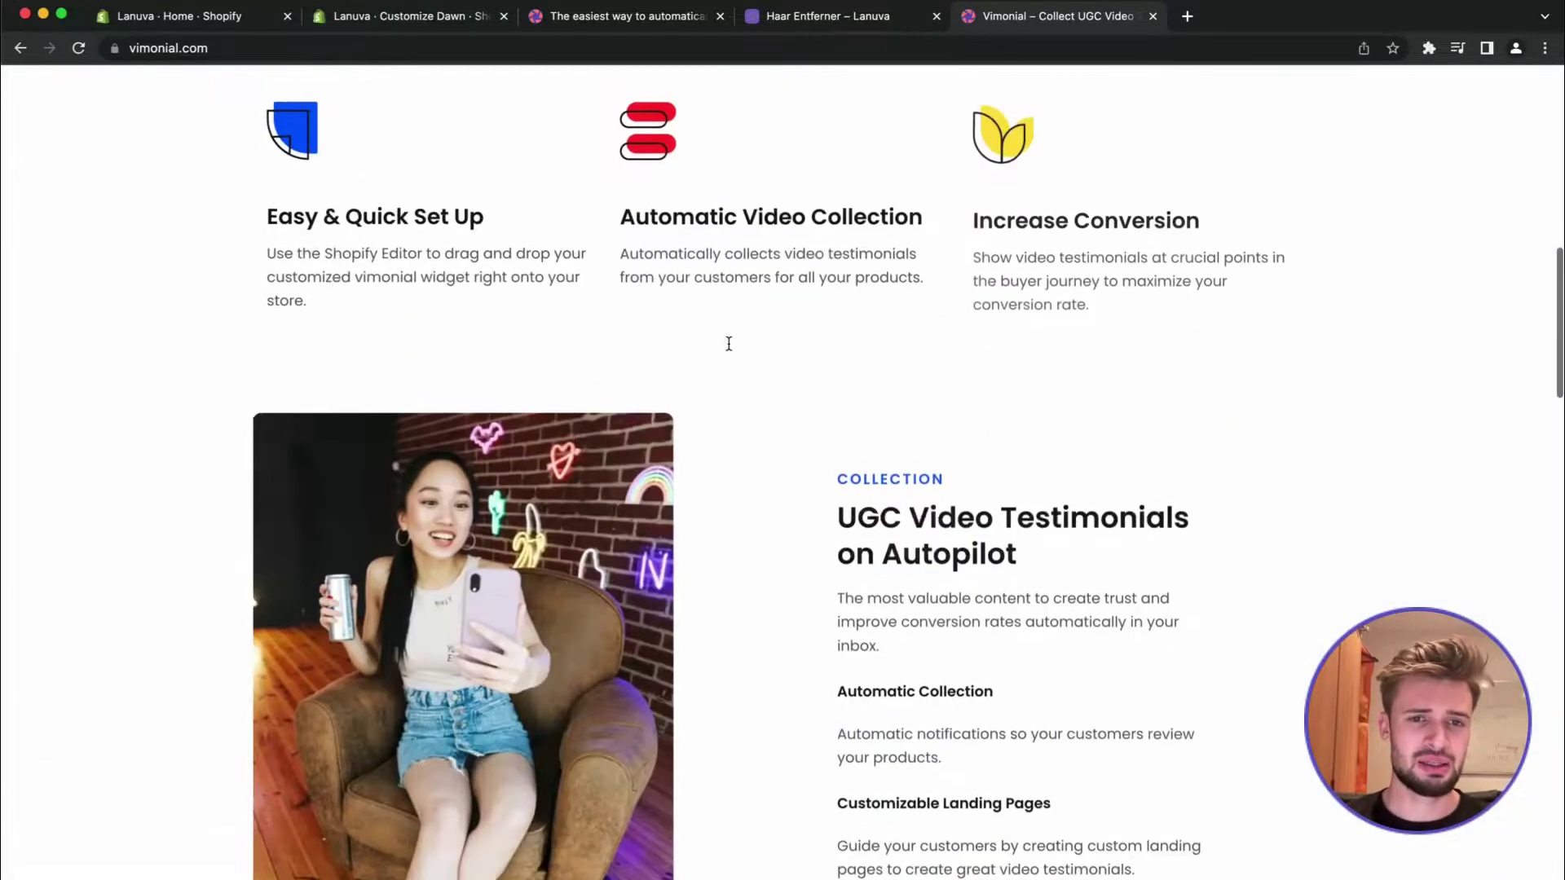
{"action": "scroll", "coordinate": [728, 348], "scroll_direction": "up", "scroll_amount": 15}
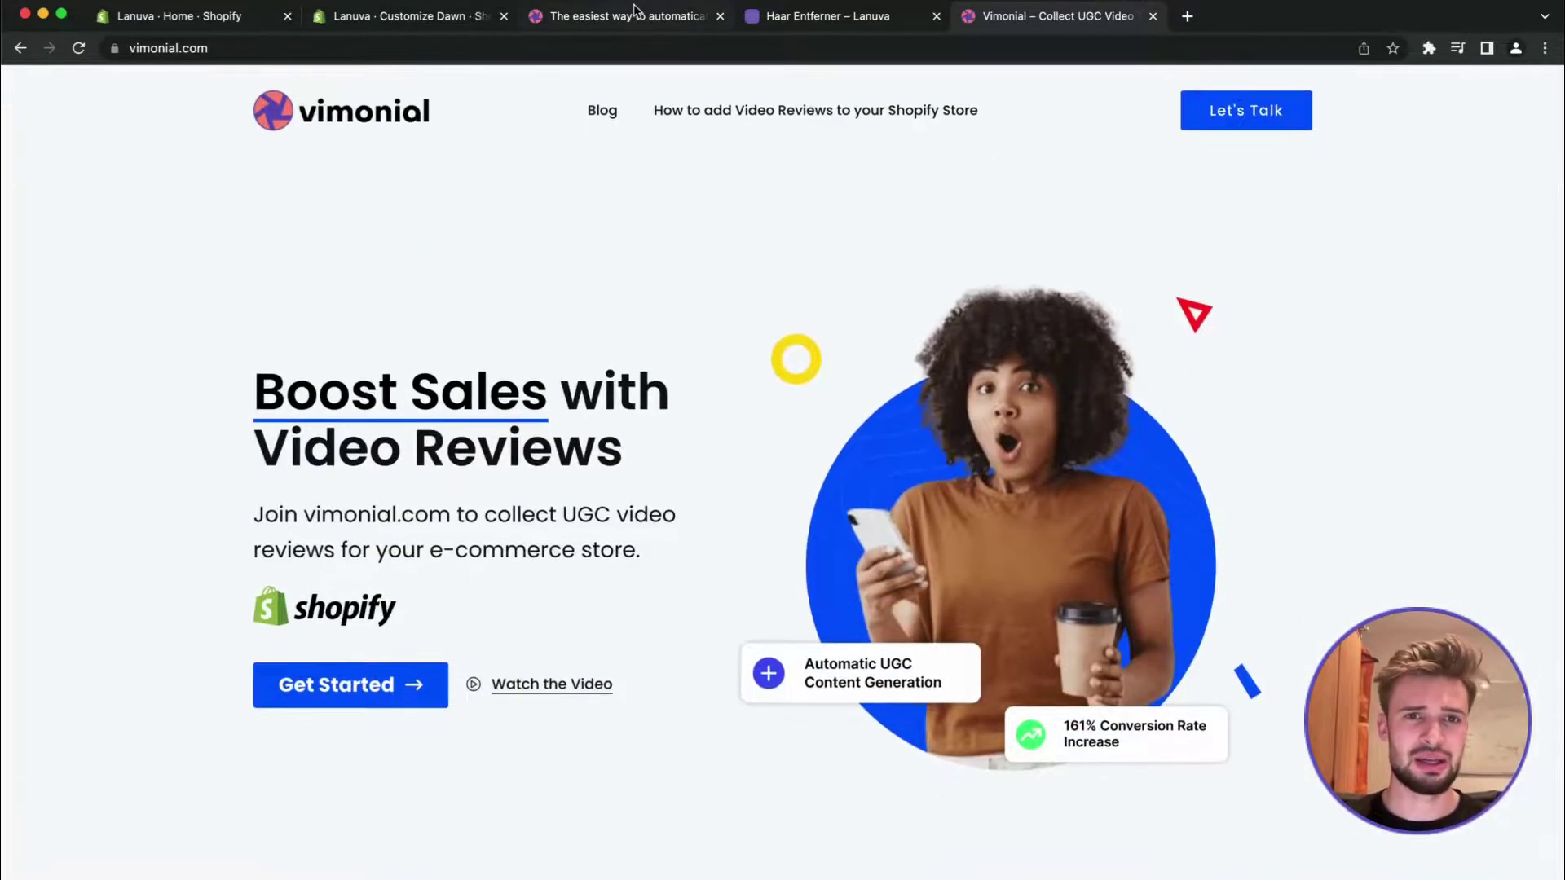
{"action": "left_click", "coordinate": [636, 17]}
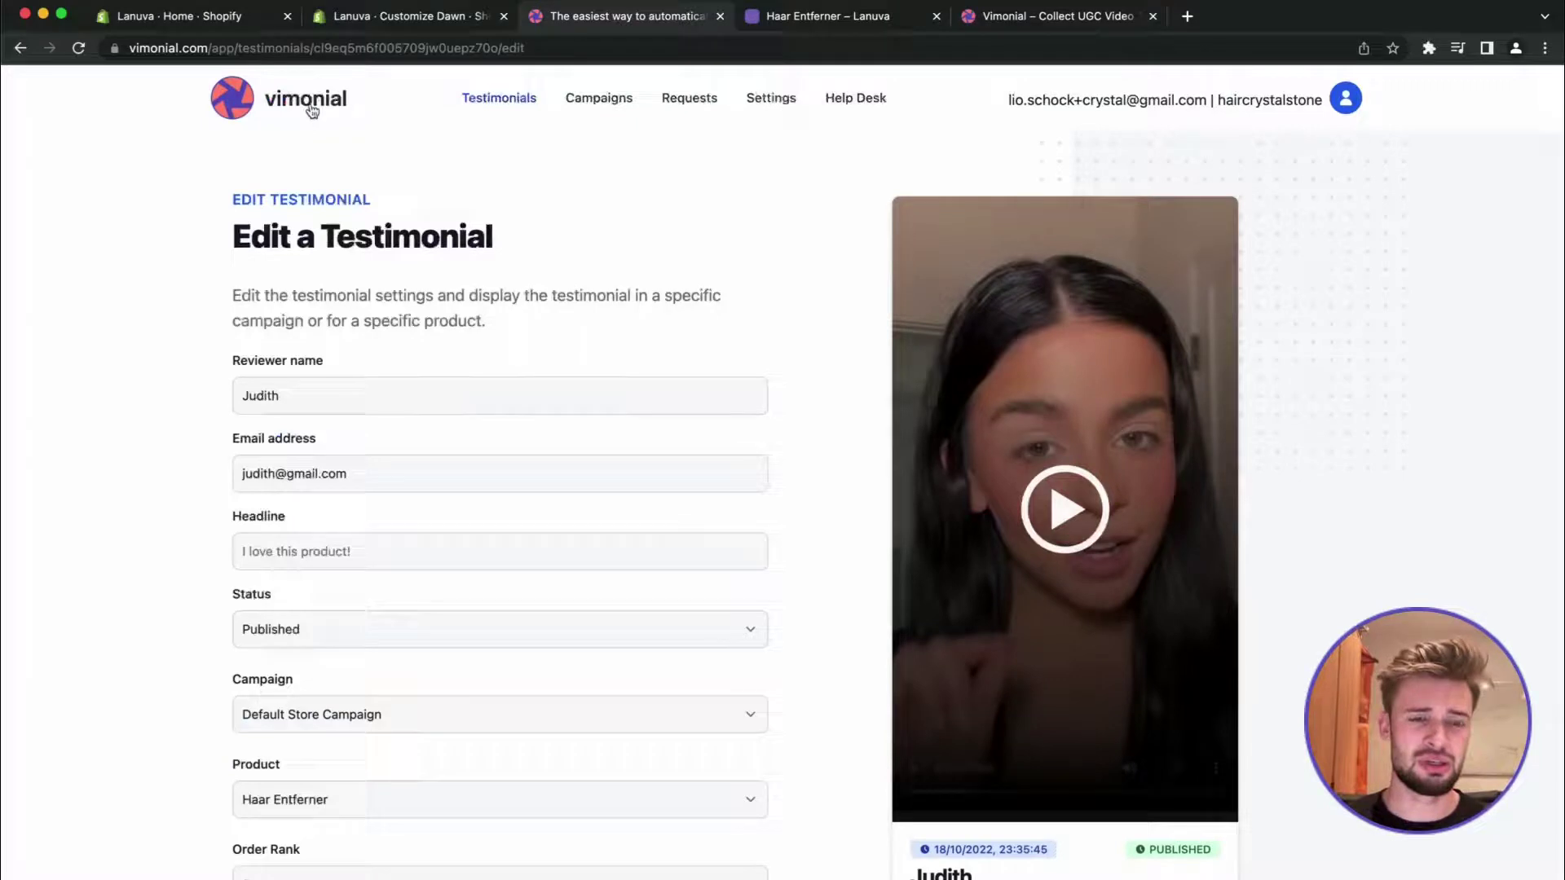
Dismiss the testimonials welcome popup and open the Campaigns overview, closing its tour
{"action": "scroll", "coordinate": [495, 614], "scroll_direction": "left", "scroll_amount": 5}
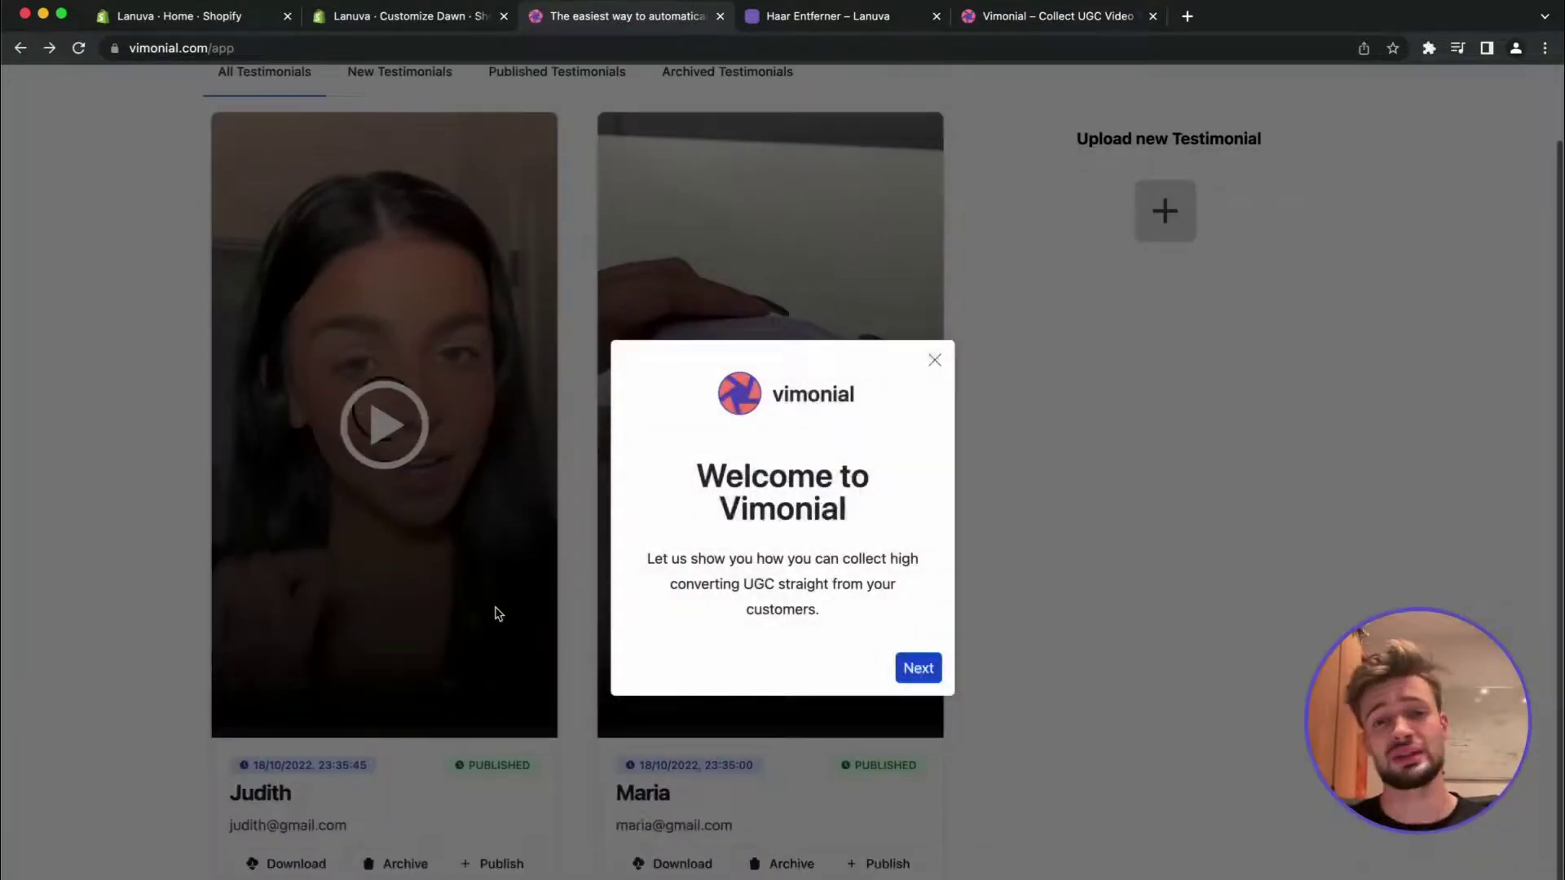
{"action": "left_click", "coordinate": [934, 361]}
{"action": "scroll", "coordinate": [938, 369], "scroll_direction": "up", "scroll_amount": 2}
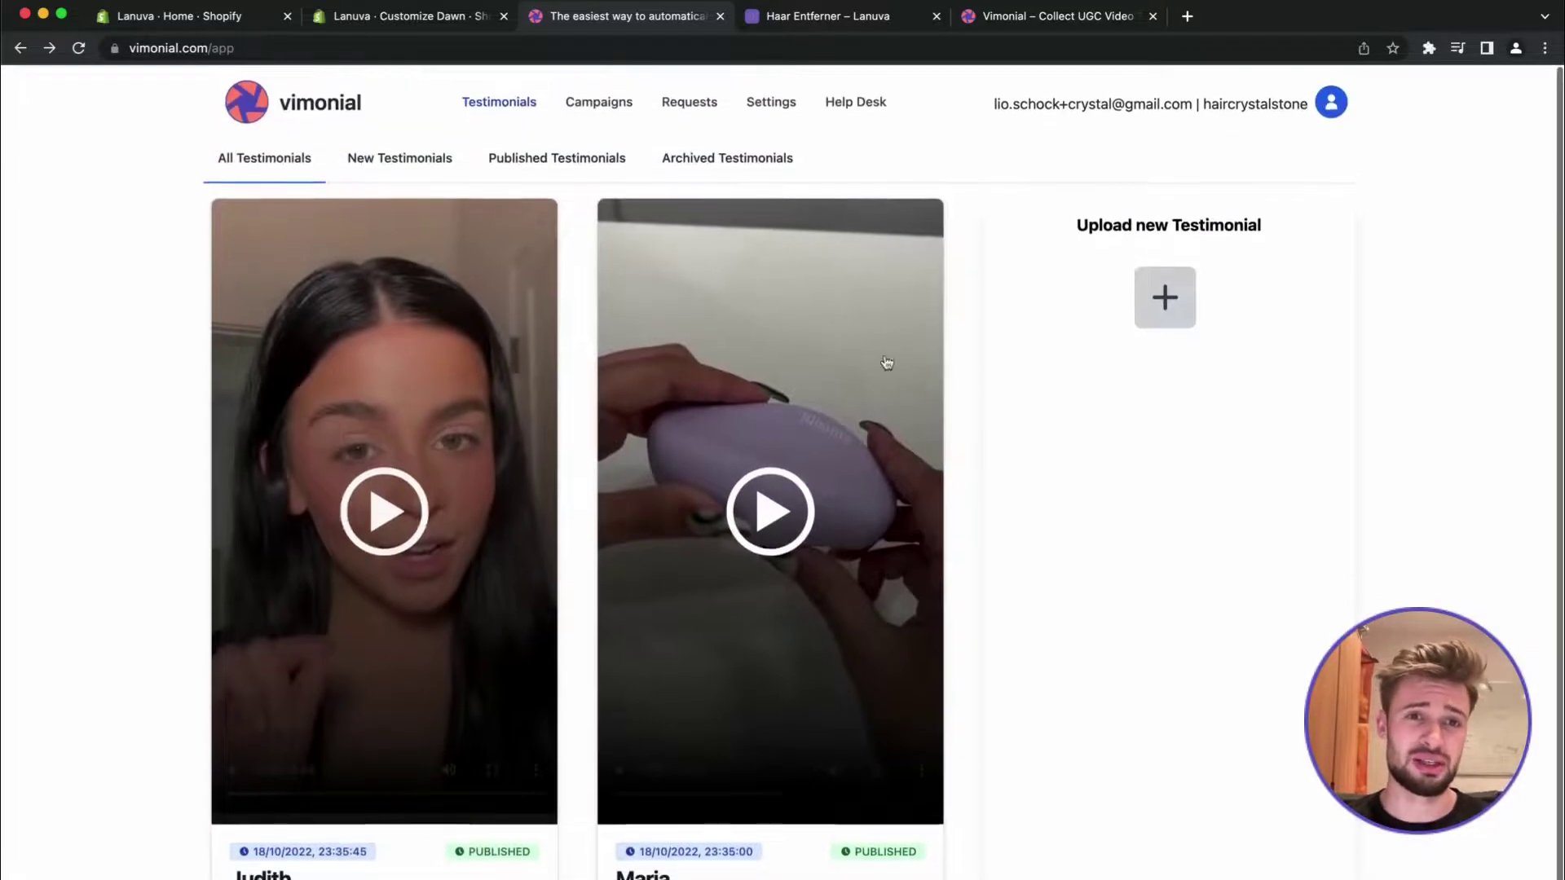
{"action": "left_click", "coordinate": [599, 96]}
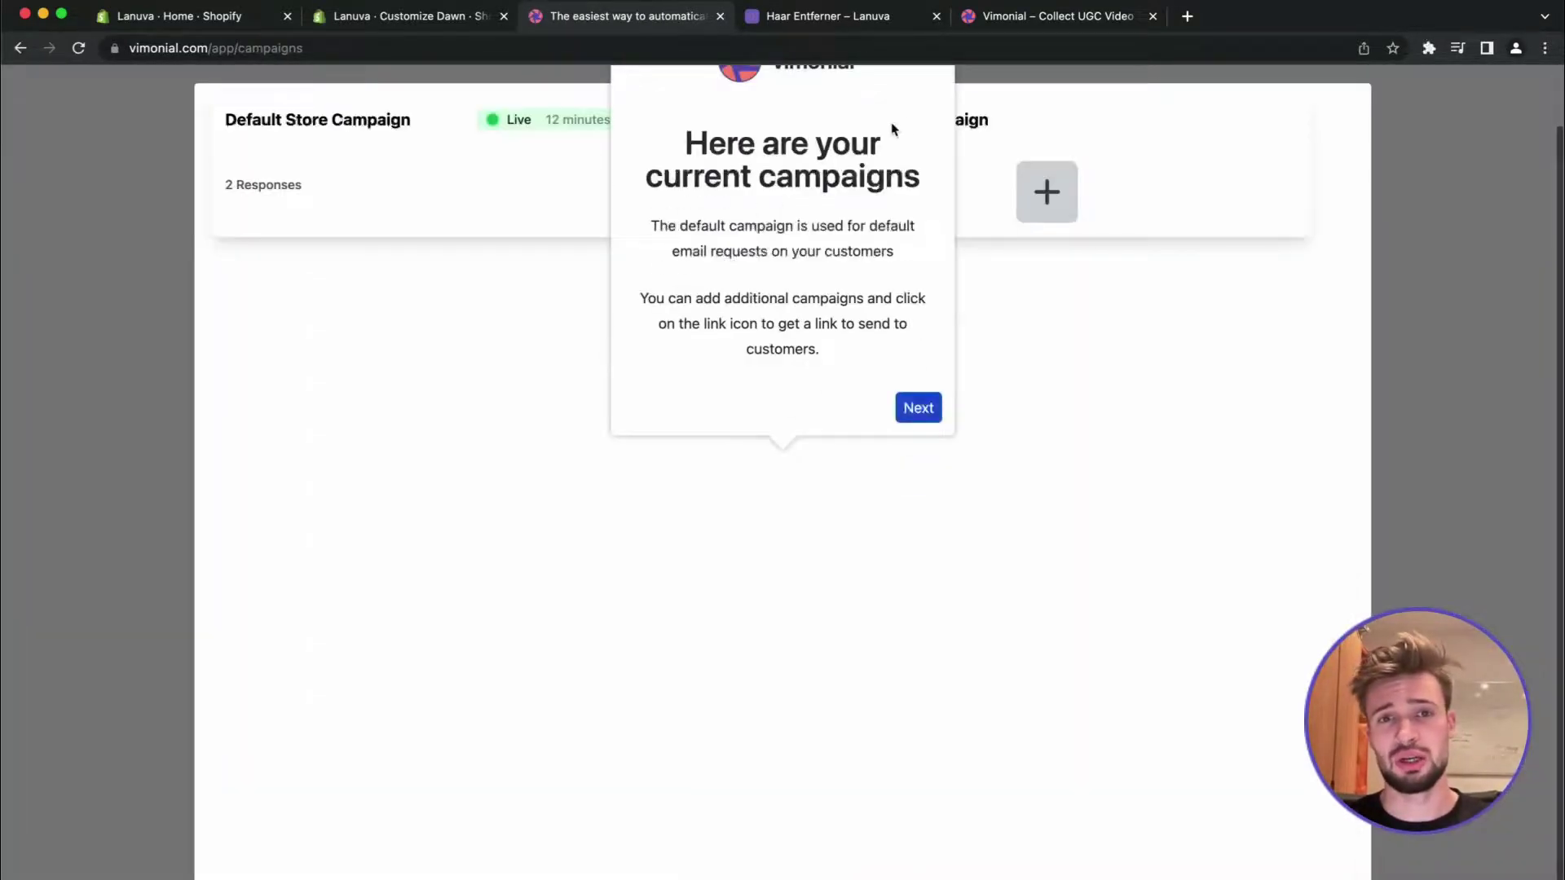
{"action": "left_click", "coordinate": [935, 97]}
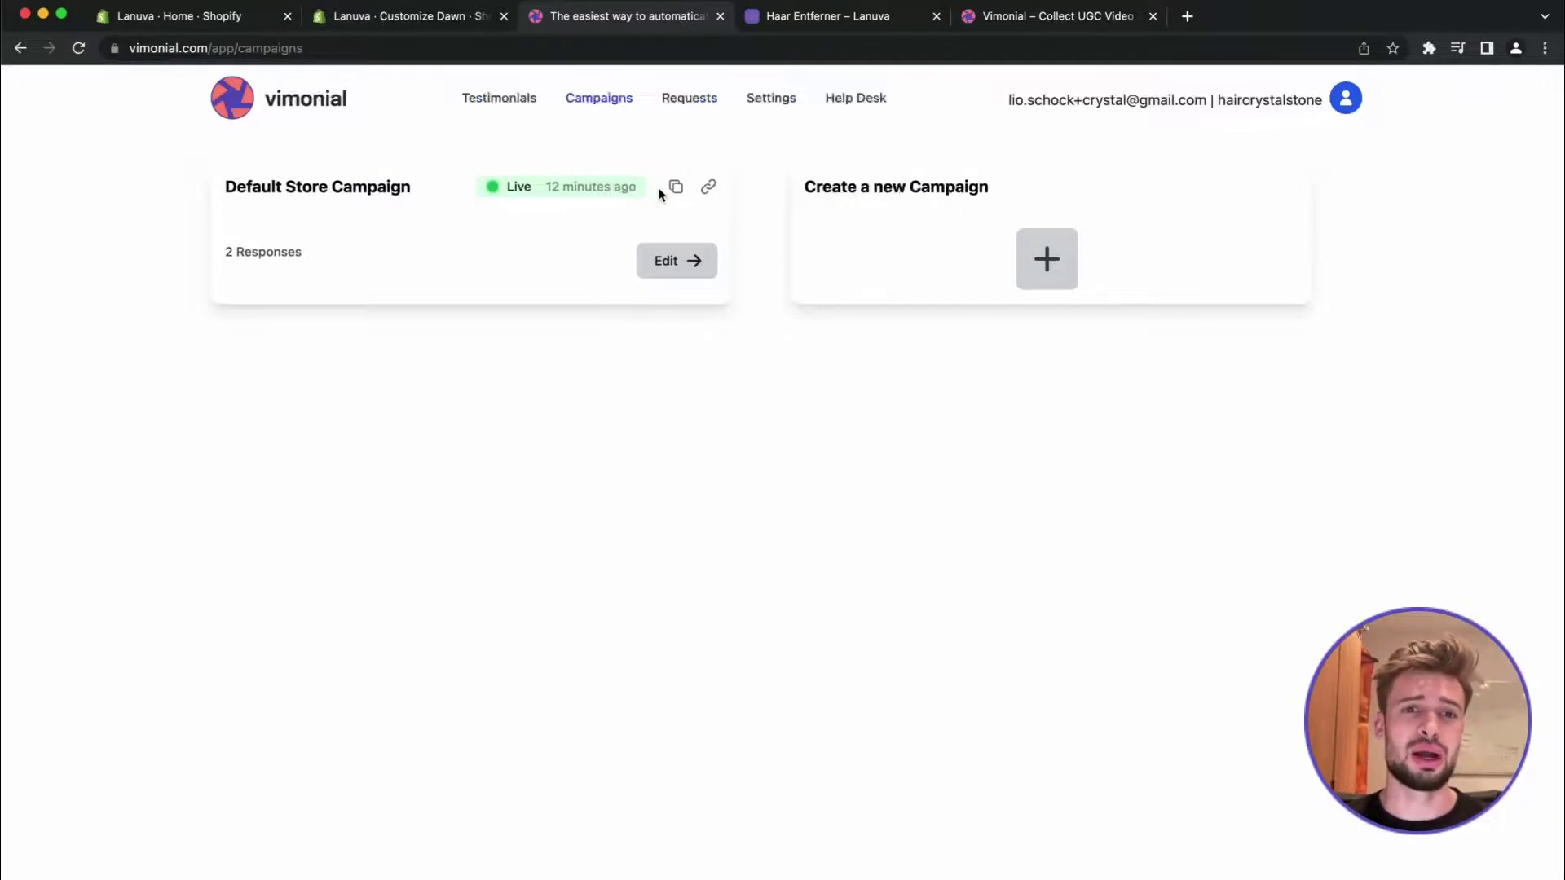
Inspect the Default Store Campaign editor, then return to the All Testimonials list
{"action": "left_click", "coordinate": [666, 262]}
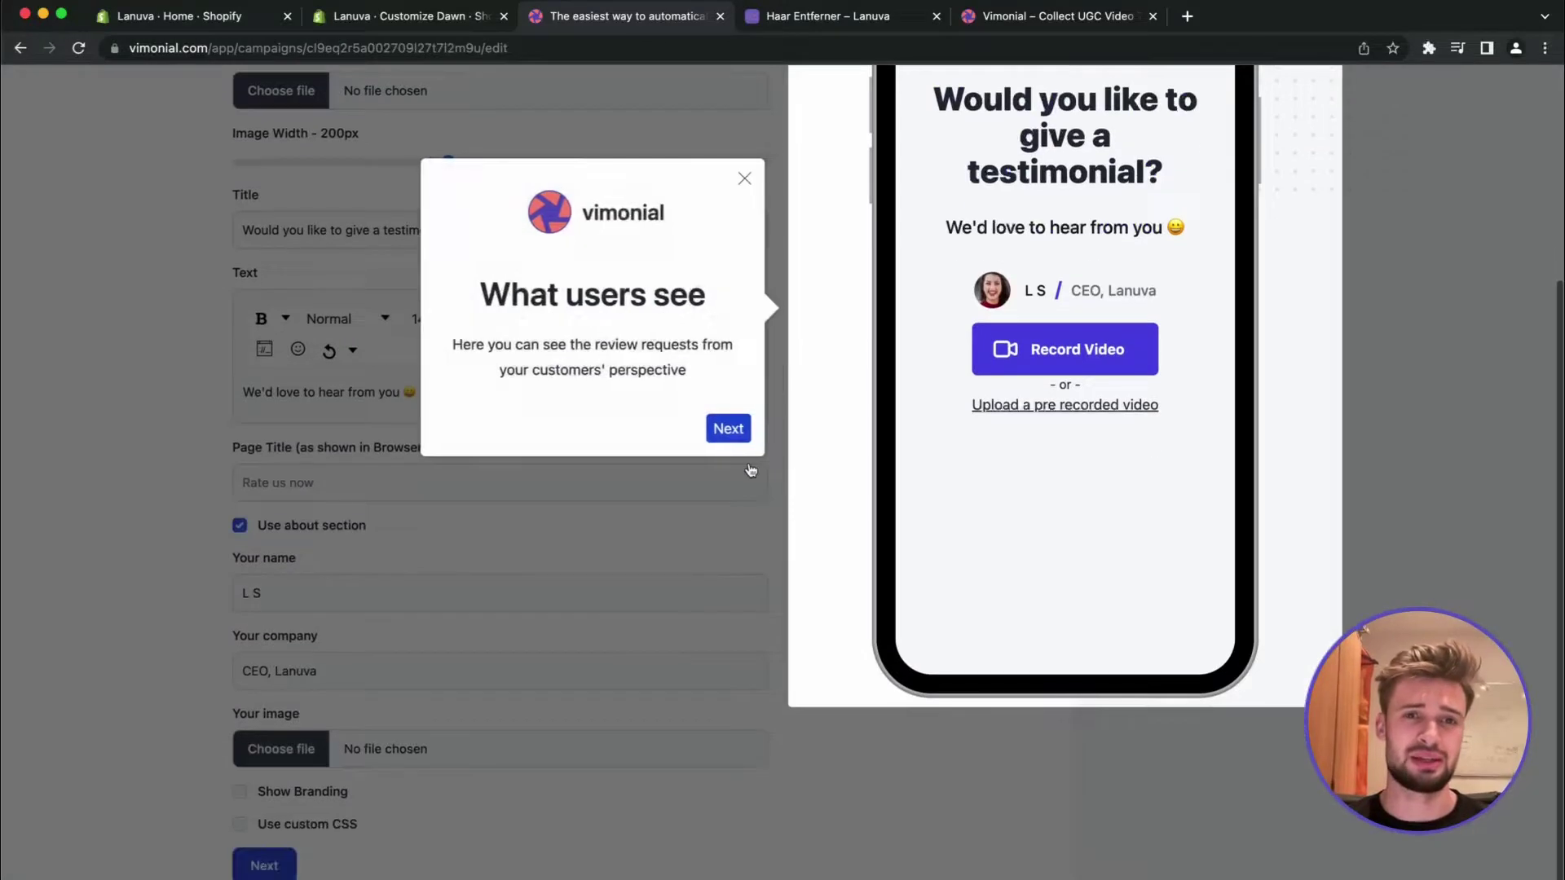
{"action": "left_click", "coordinate": [744, 181]}
{"action": "scroll", "coordinate": [786, 256], "scroll_direction": "up", "scroll_amount": 4}
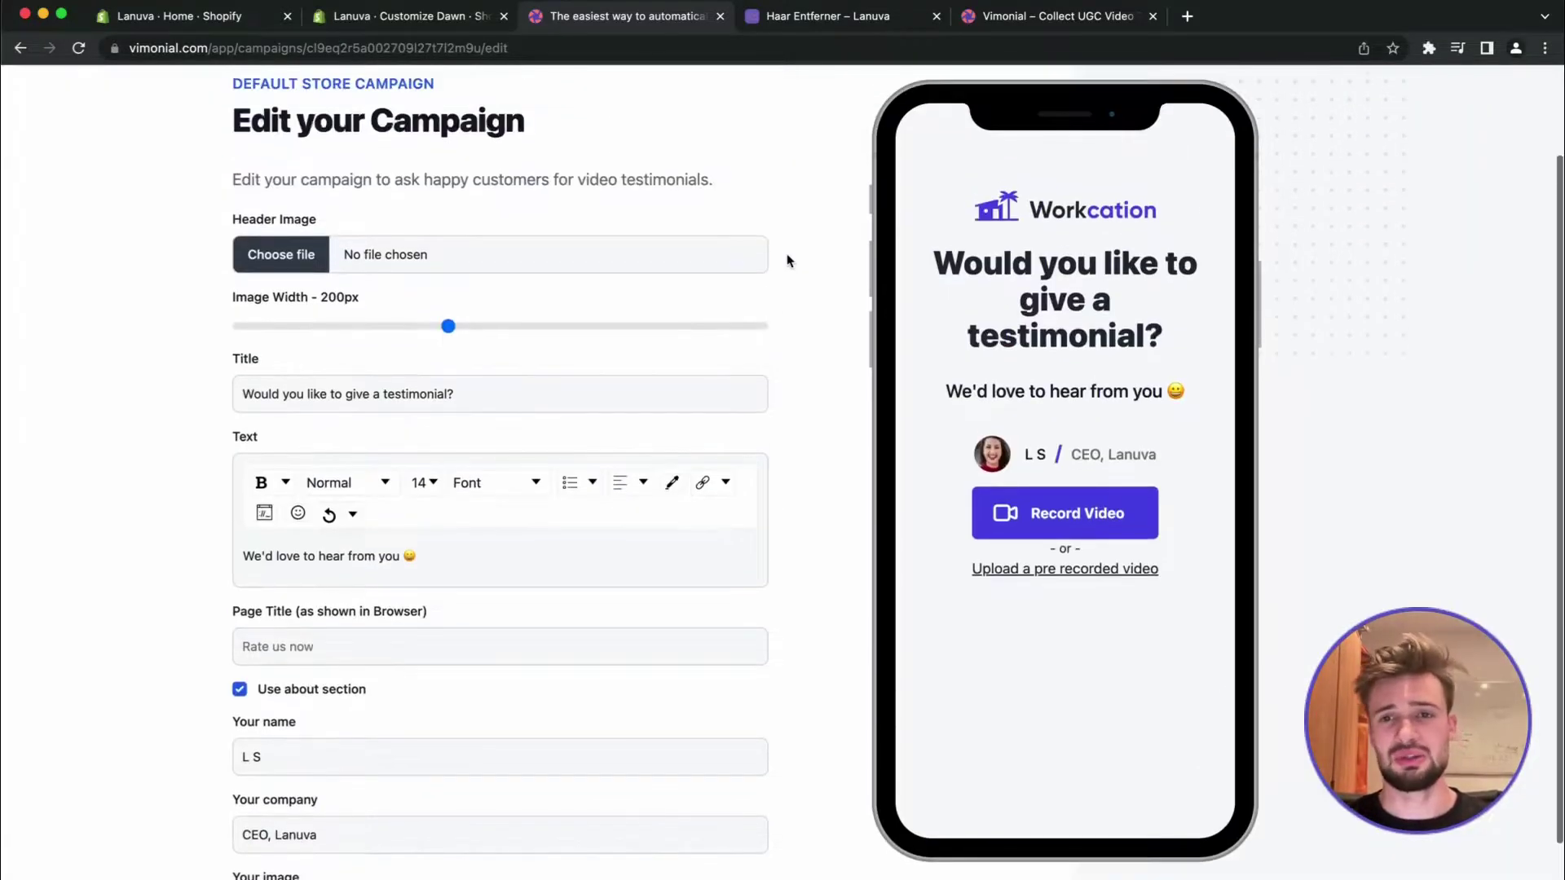
{"action": "scroll", "coordinate": [764, 348], "scroll_direction": "up", "scroll_amount": 2}
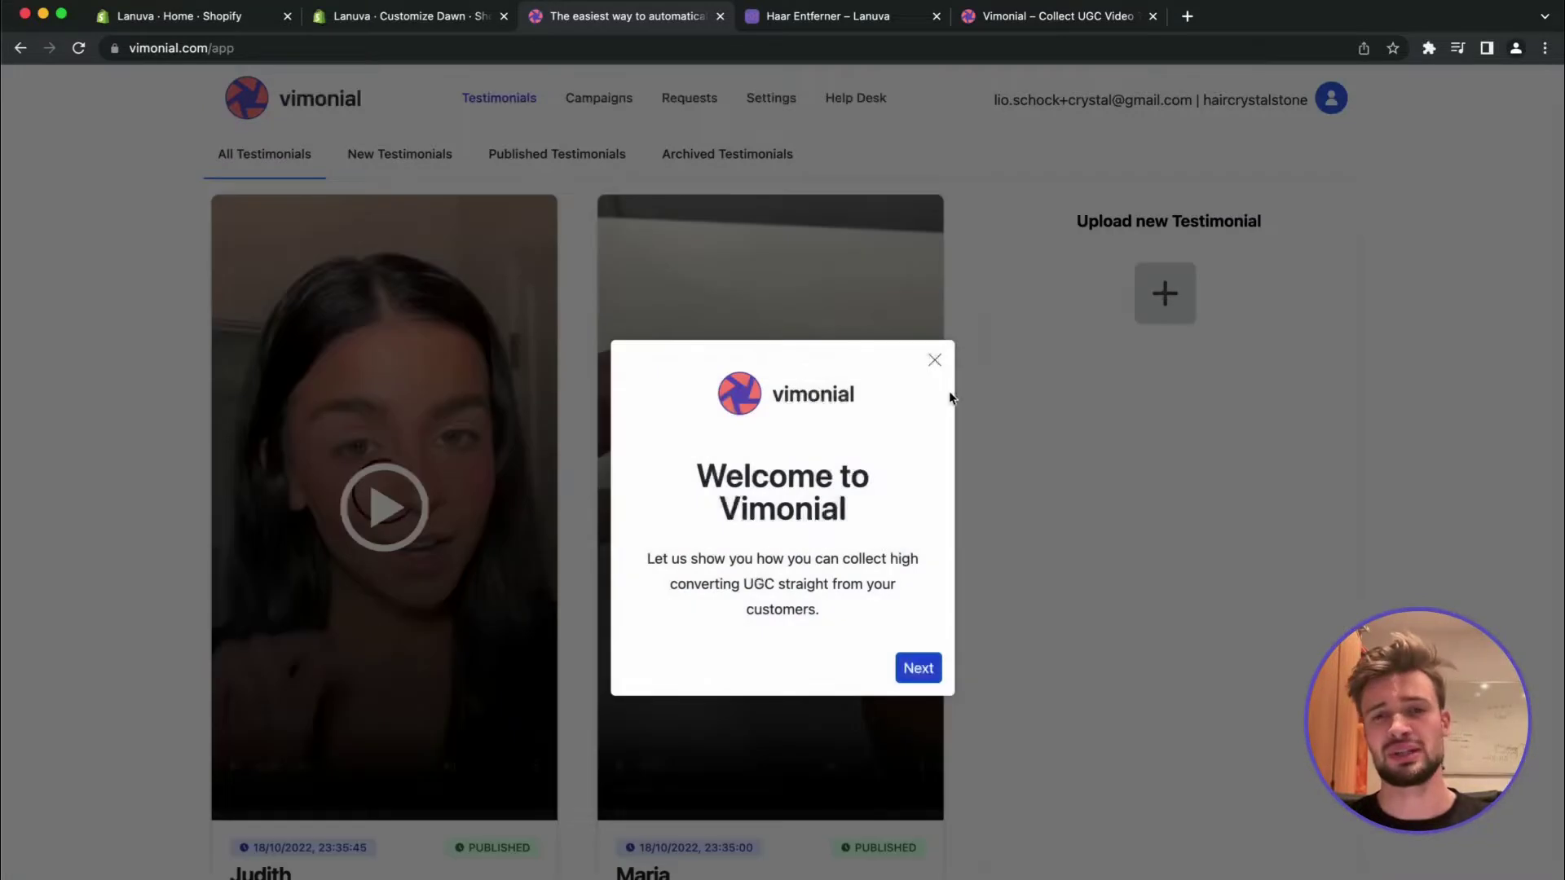
{"action": "left_click", "coordinate": [934, 361]}
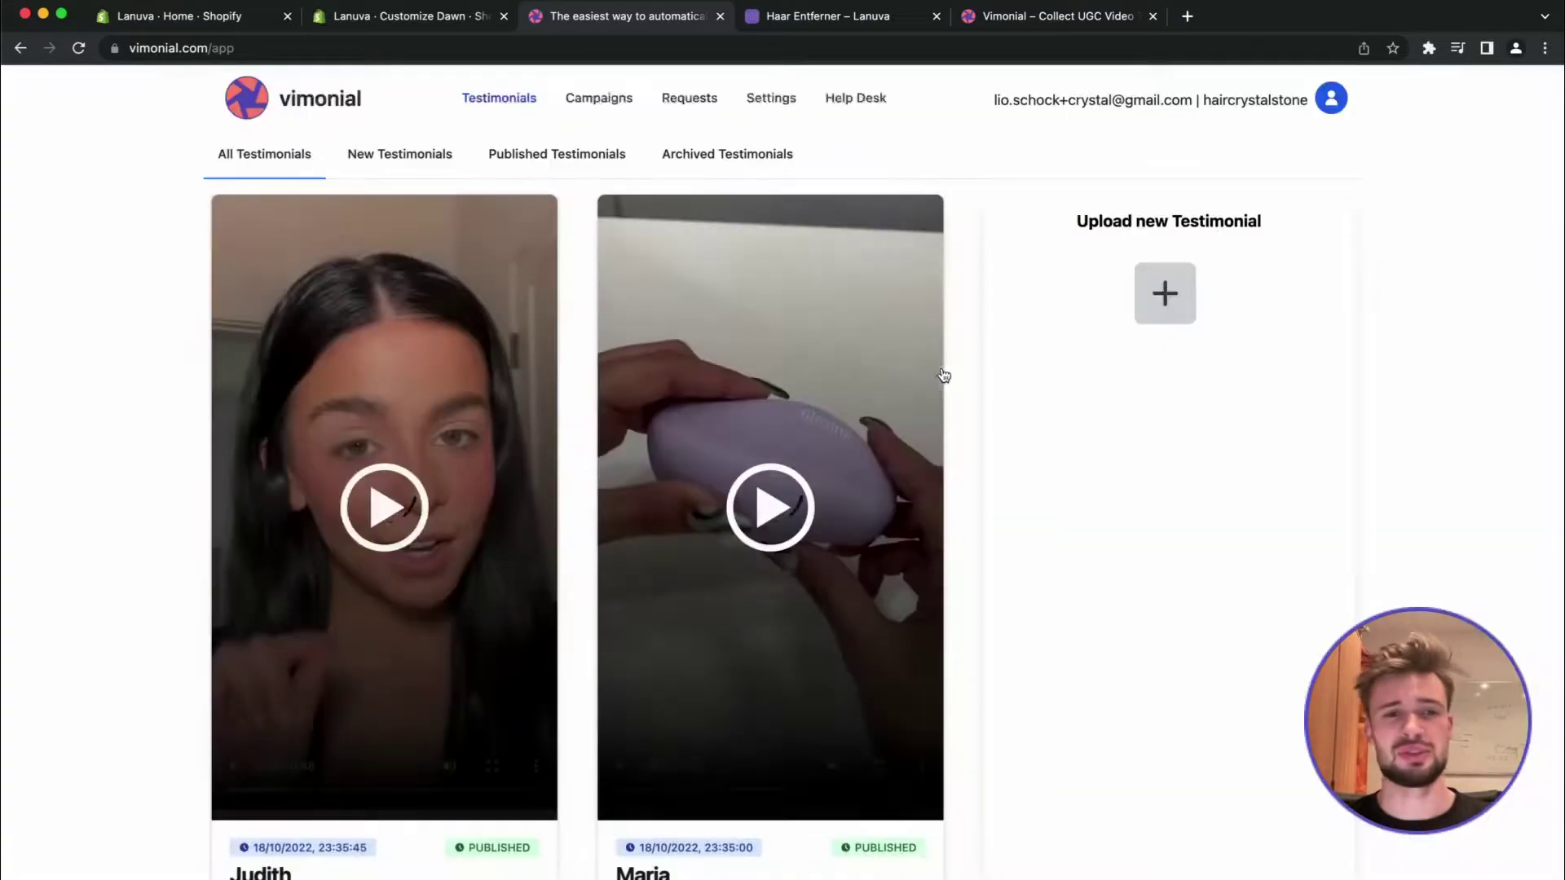